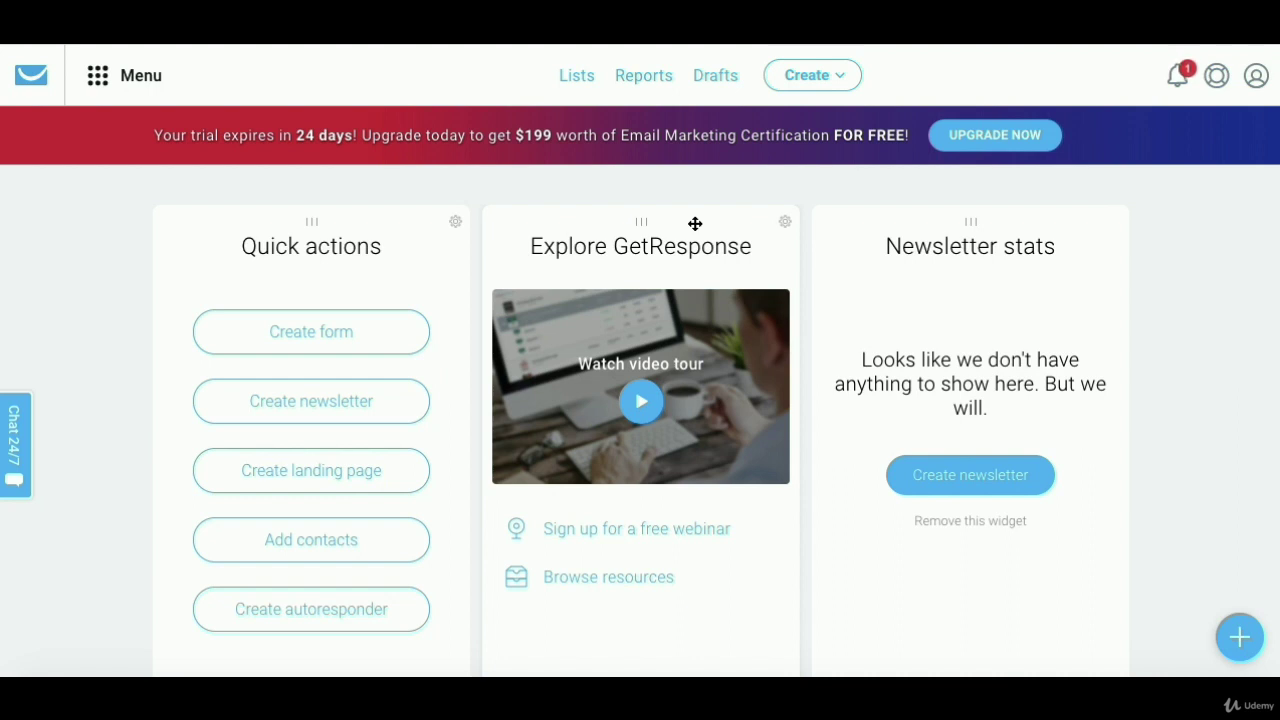
- Review the Lists page showing emailmarketingtest1 and the default list, then start a new list
click(577, 78)
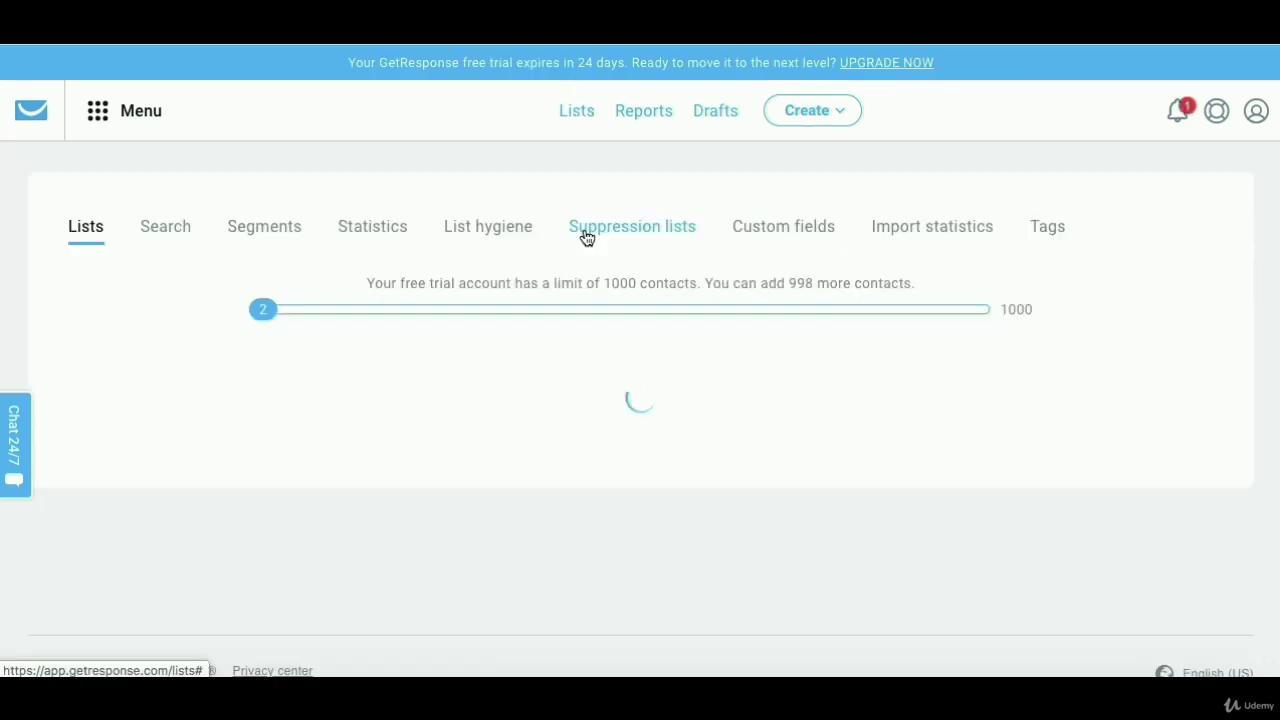
scroll(566, 401, down, 3)
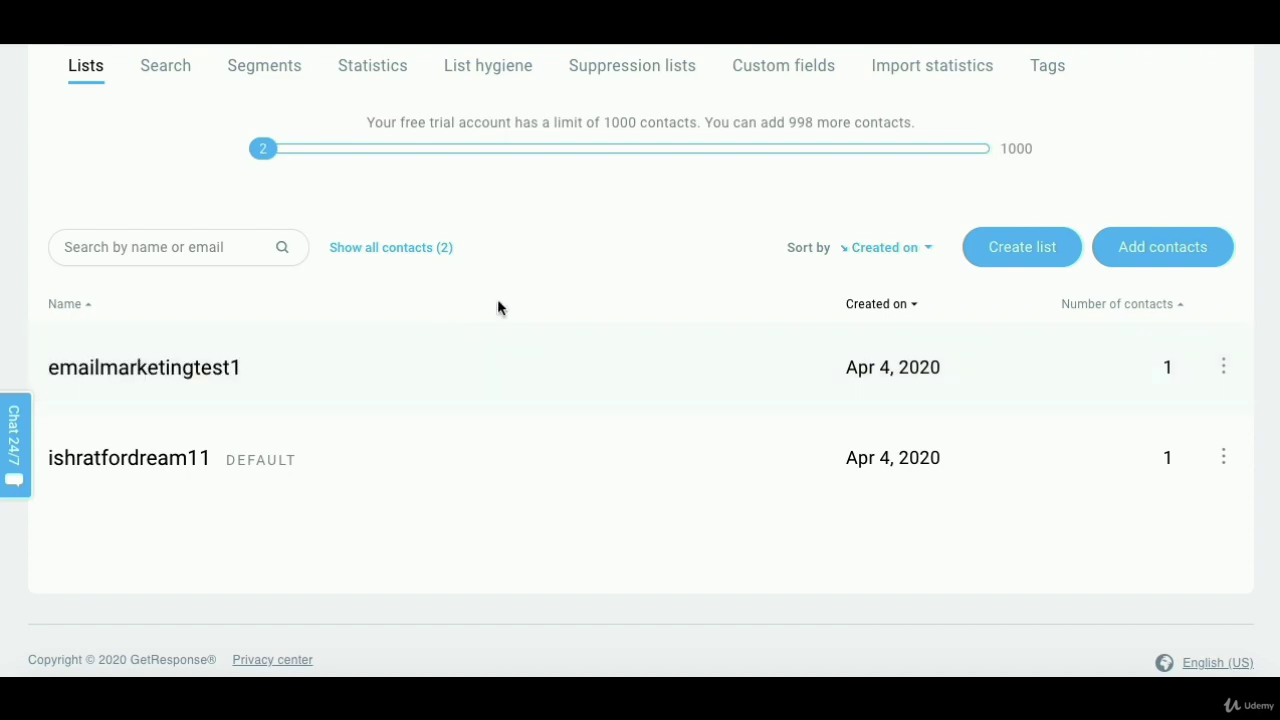
scroll(497, 306, up, 3)
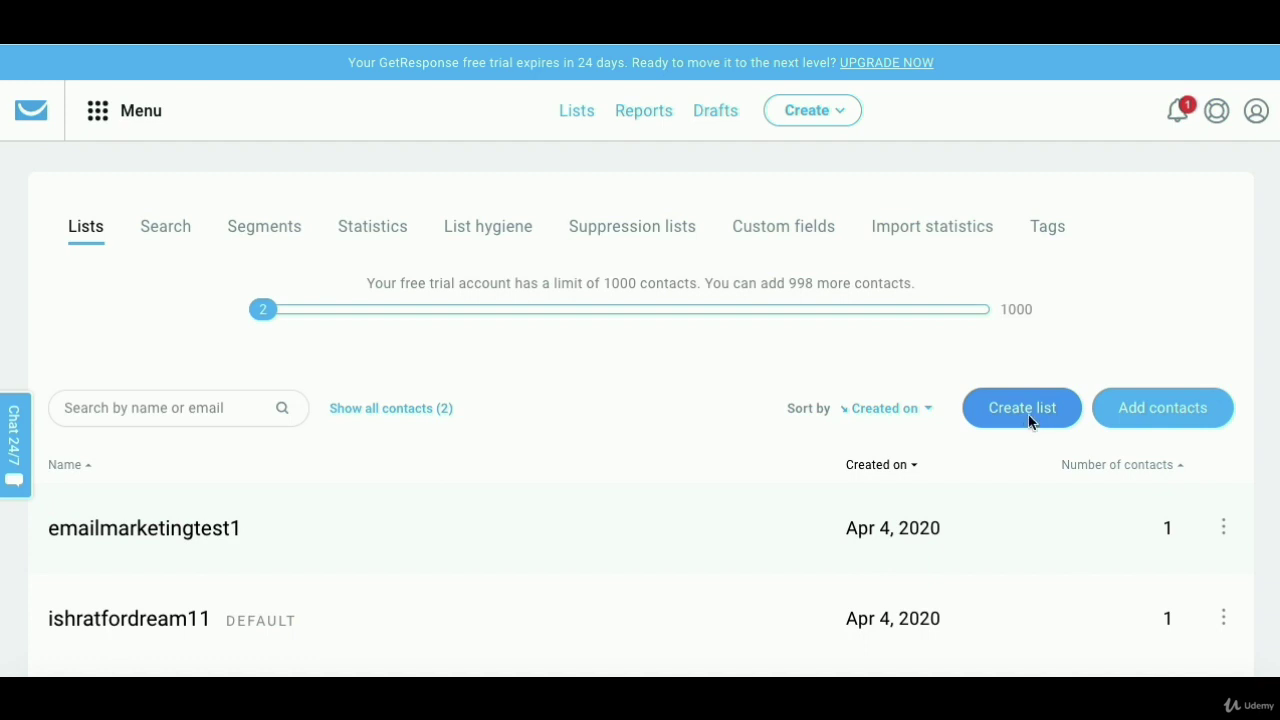
click(1030, 420)
- Name the new list, retyping it in lowercase after the capitalised name is rejected
click(667, 258)
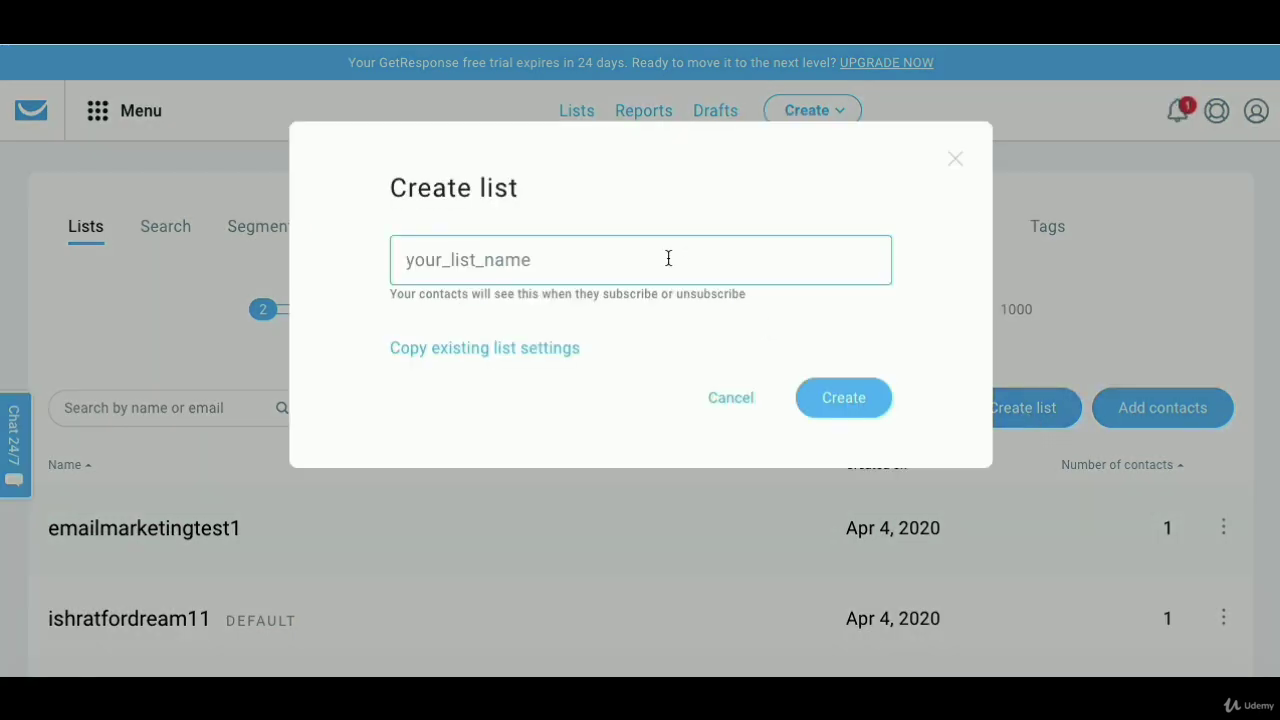
text(EmailMarketing22)
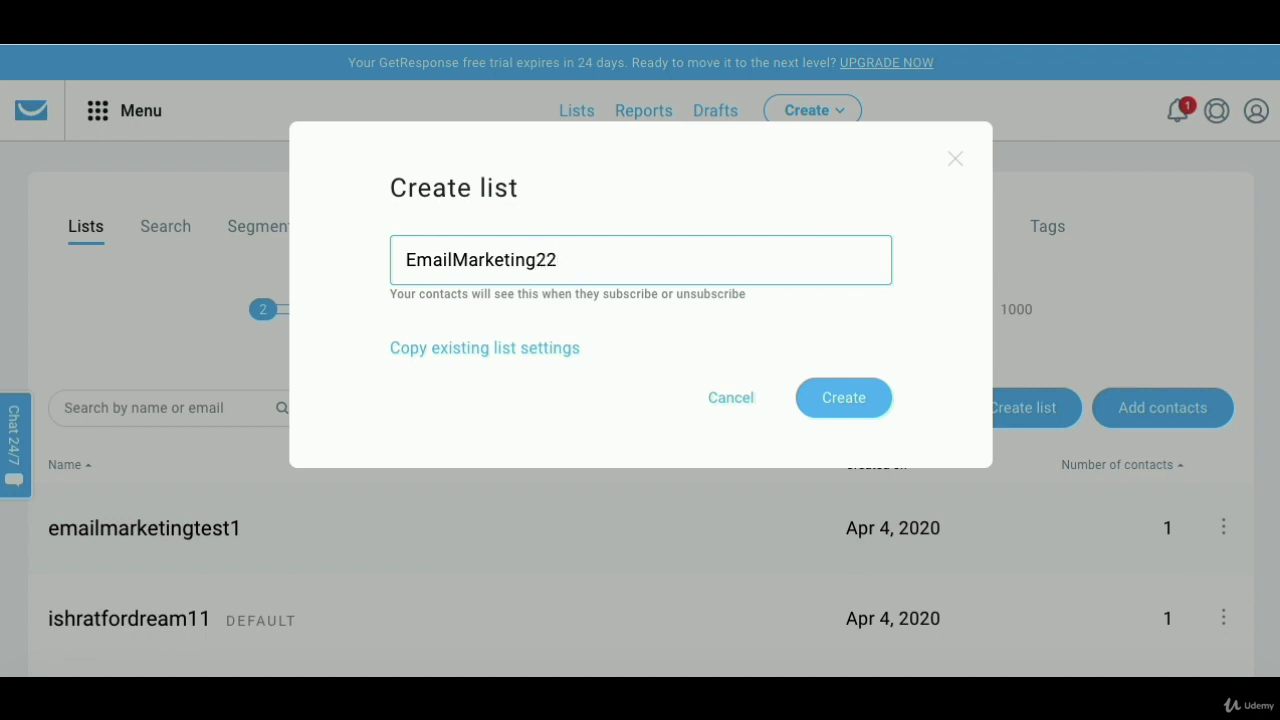
click(840, 398)
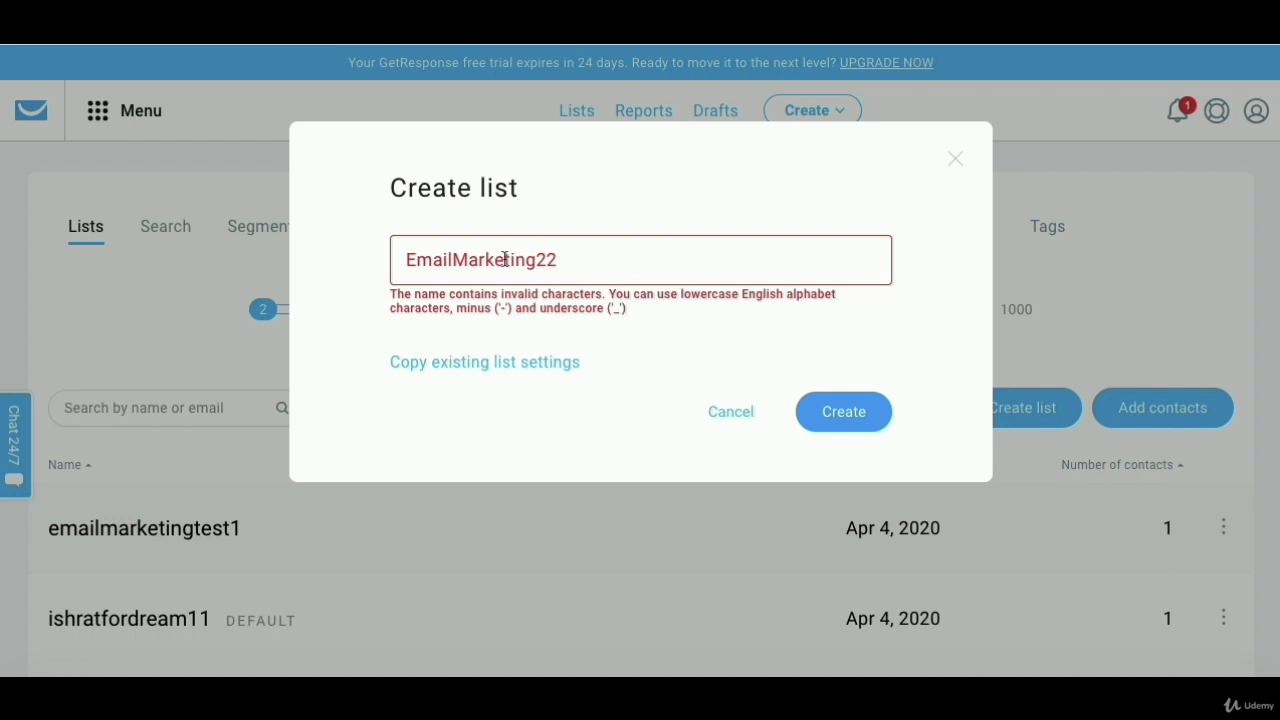
click(467, 259)
key(BackSpace)
key(BackSpace)
key(BackSpace)
key(BackSpace)
key(BackSpace)
key(BackSpace)
text(EM)
key(BackSpace)
key(BackSpace)
text(emailm)
click(851, 410)
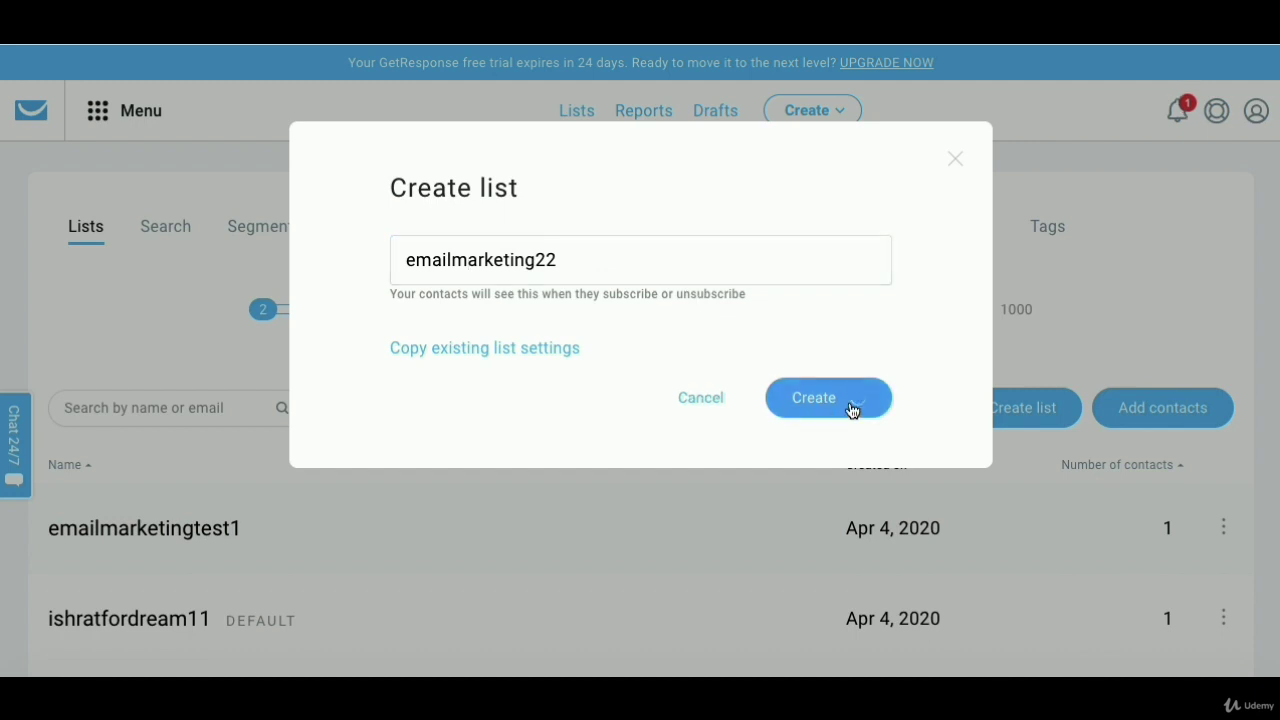
- Shorten the already-taken name to emailmark22 and create the list
click(702, 254)
key(BackSpace)
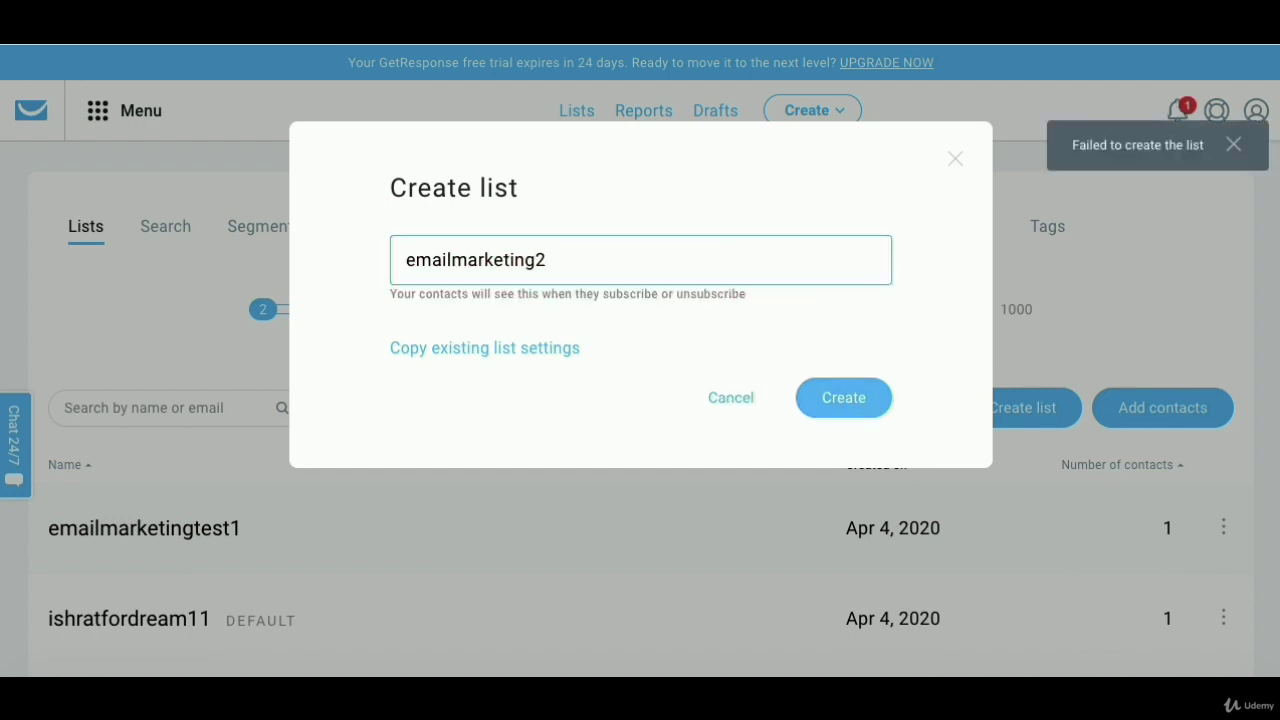
key(BackSpace)
text(22)
click(866, 394)
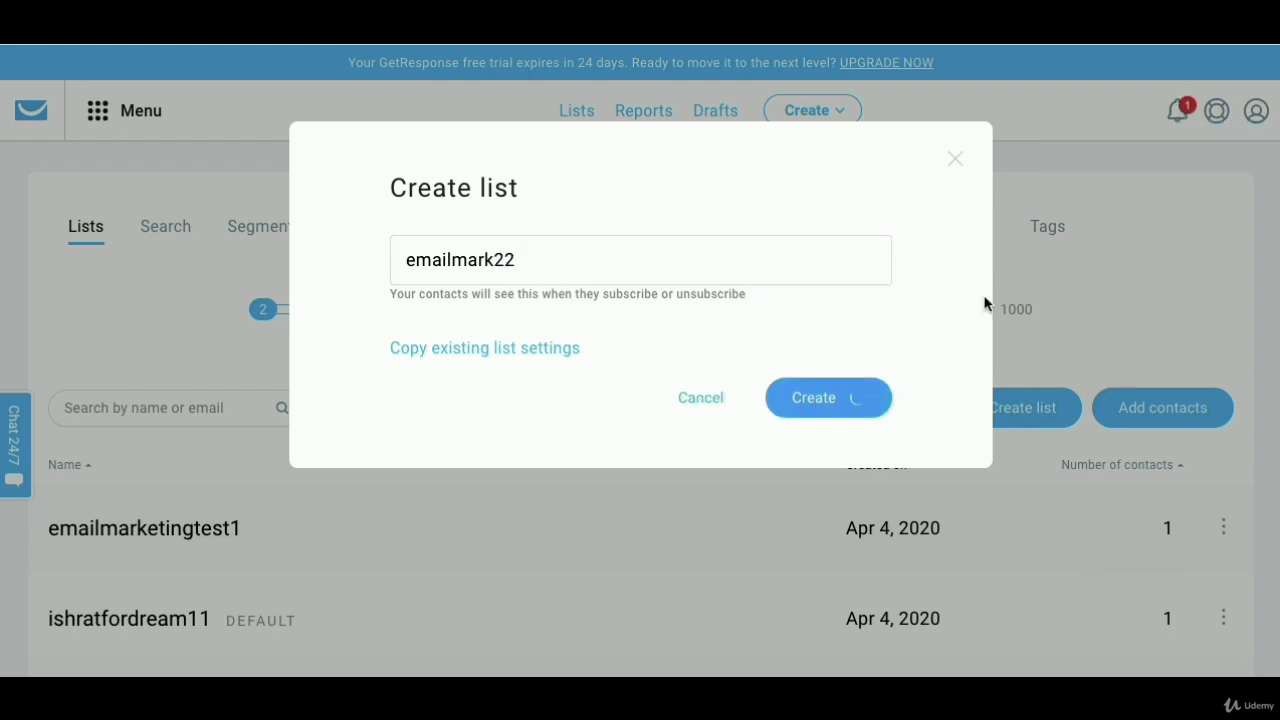
- Check the action choices for the new emailmark22 list, then close them
scroll(703, 360, down, 2)
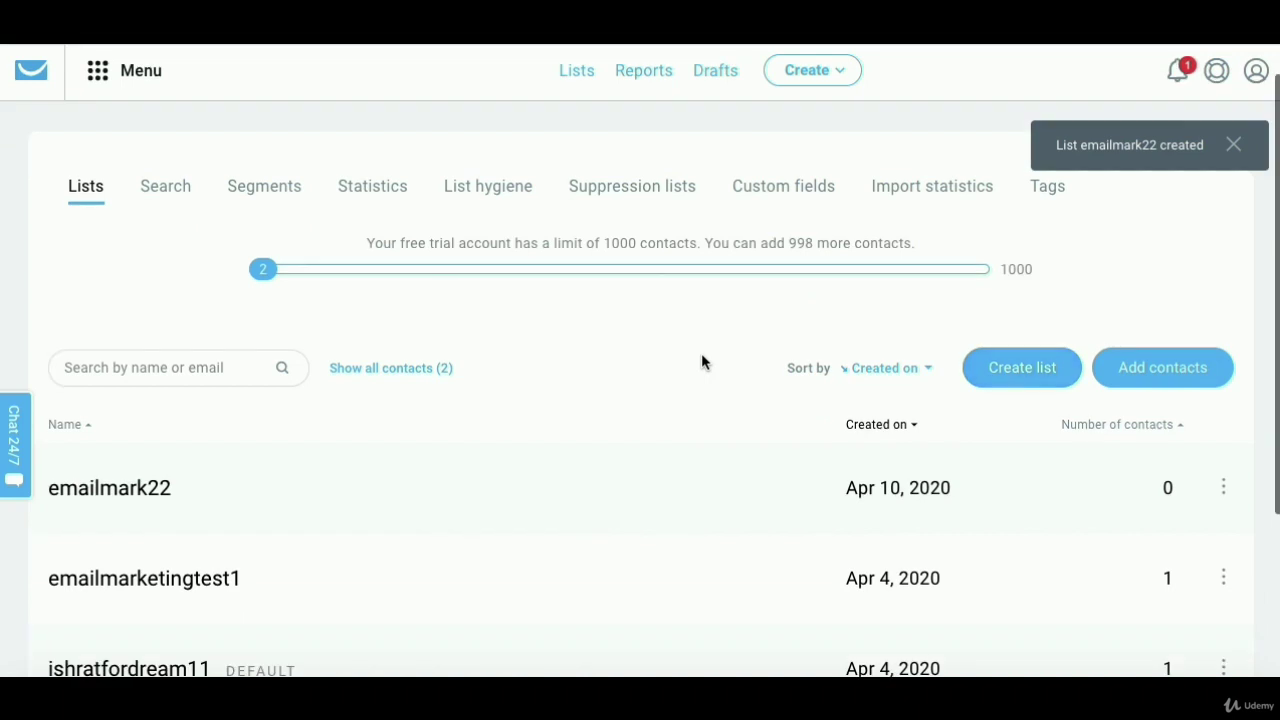
click(1226, 448)
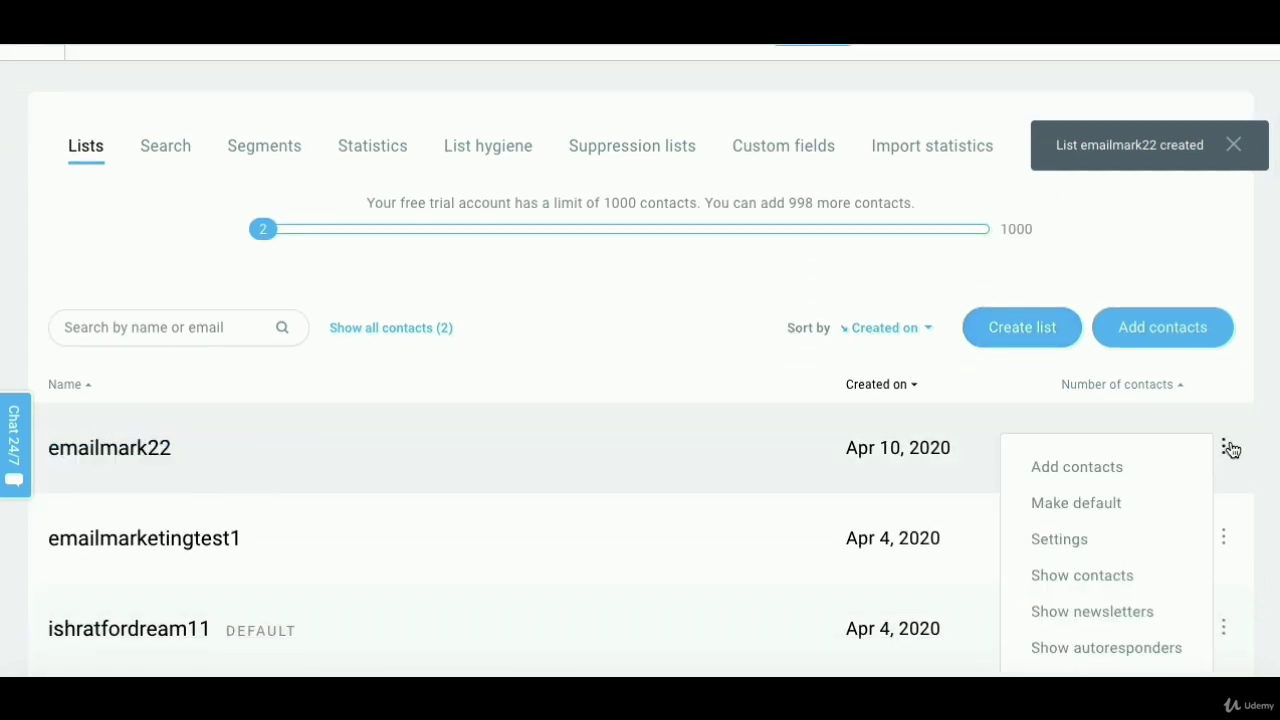
scroll(1230, 450, down, 1)
click(1238, 448)
click(1223, 408)
click(1223, 408)
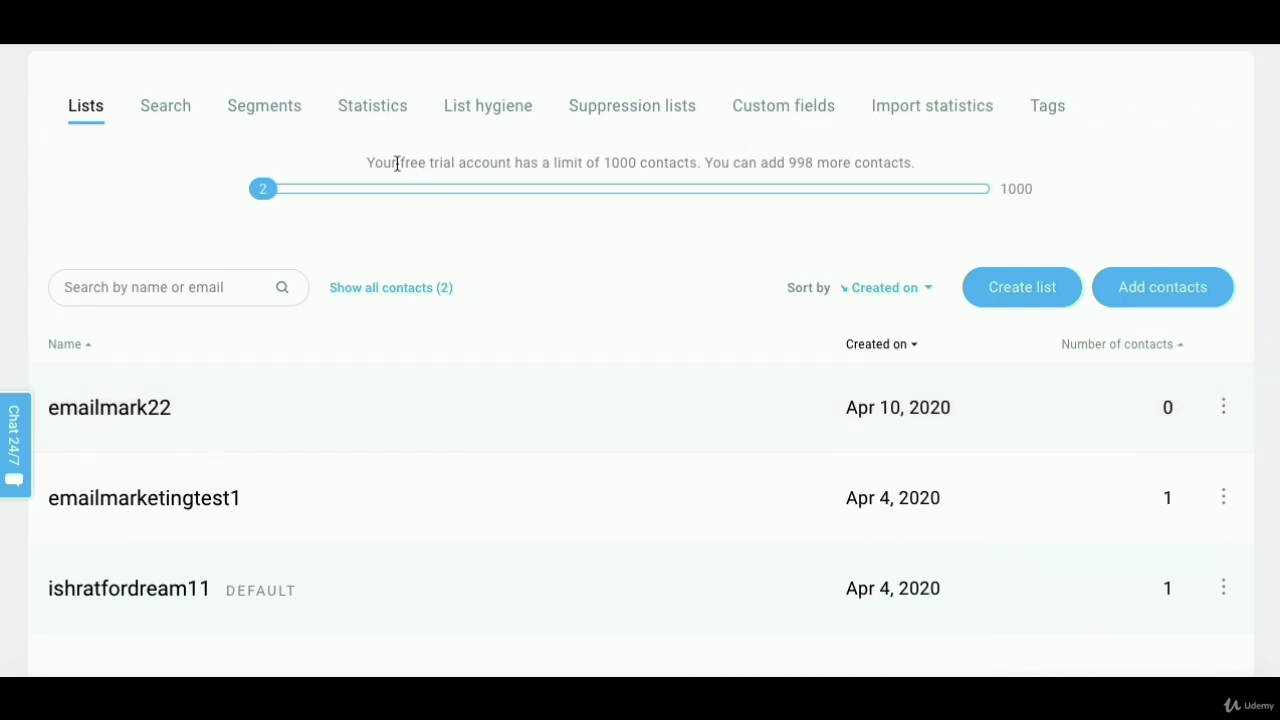
scroll(397, 165, up, 3)
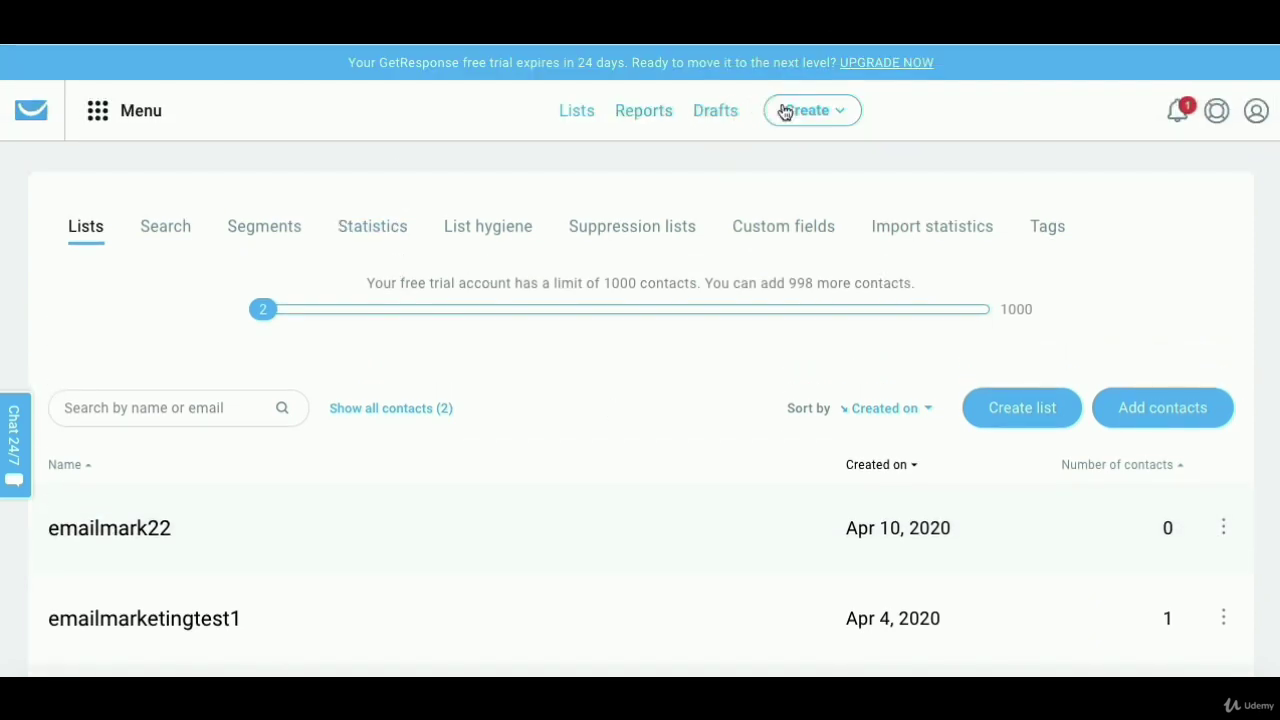
- Go to Landing pages and bring up the EmailMarktng2 page's actions
click(97, 121)
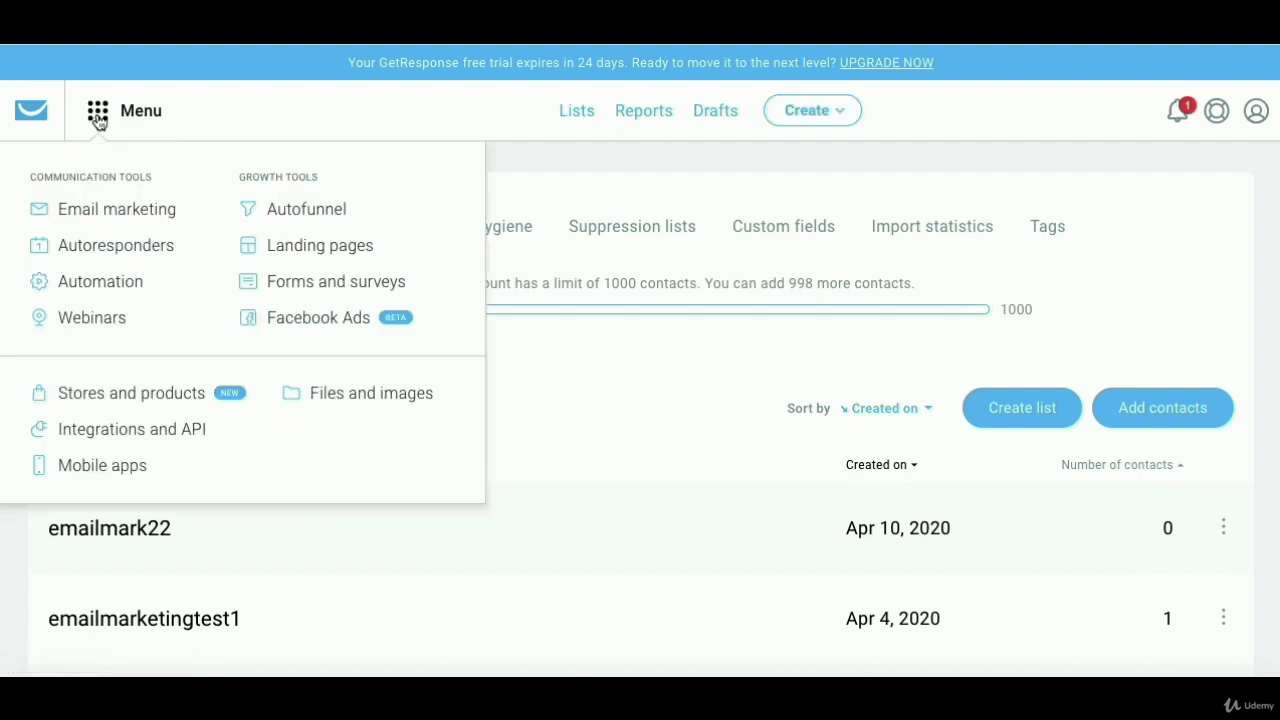
click(306, 248)
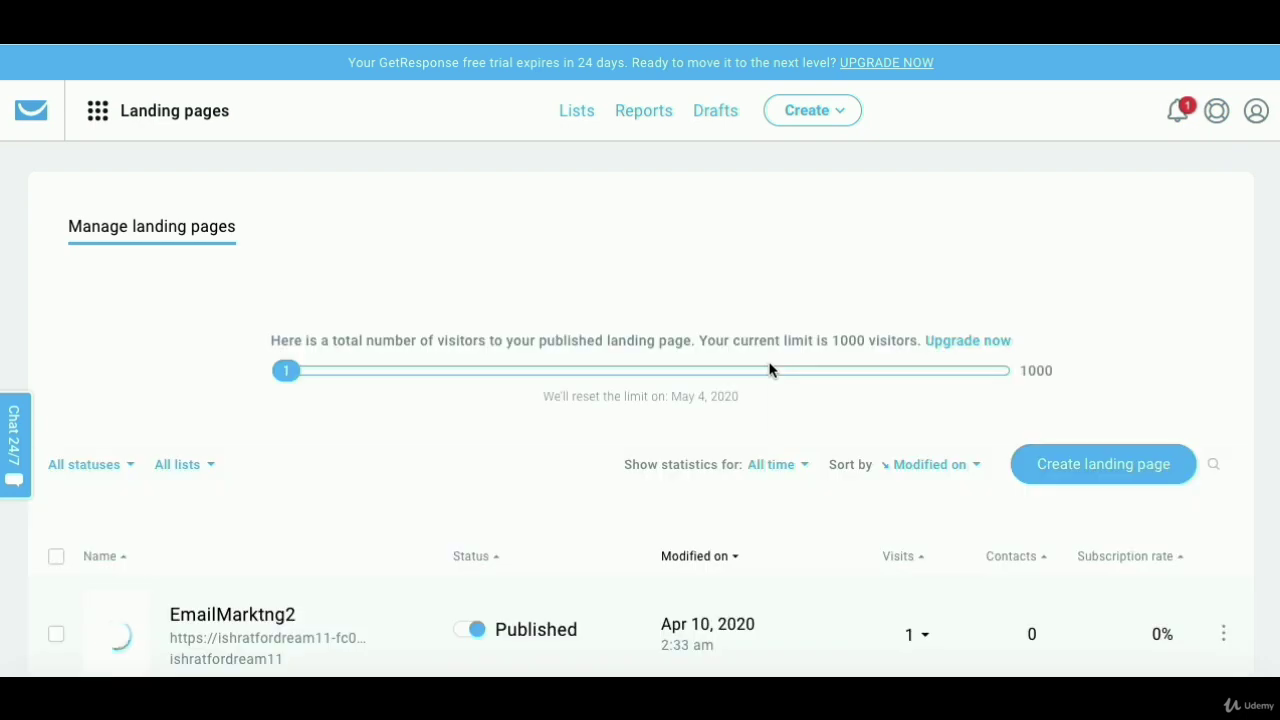
scroll(830, 433, down, 4)
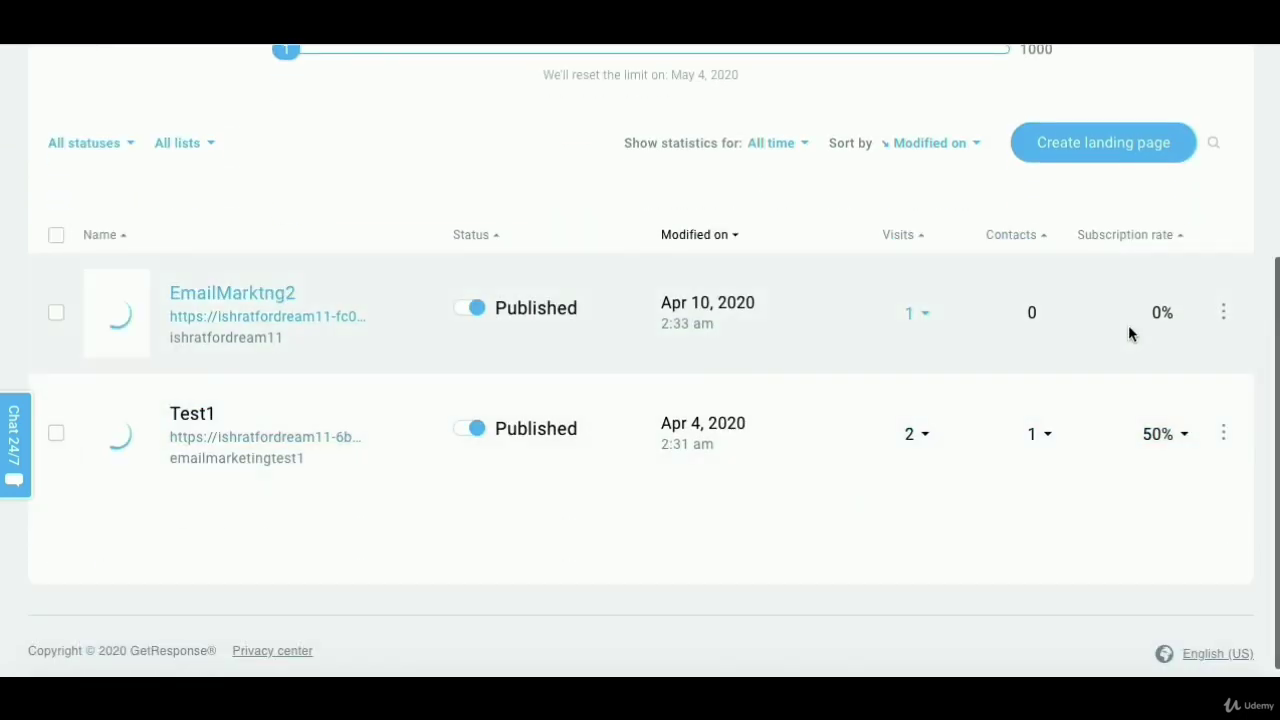
click(1224, 314)
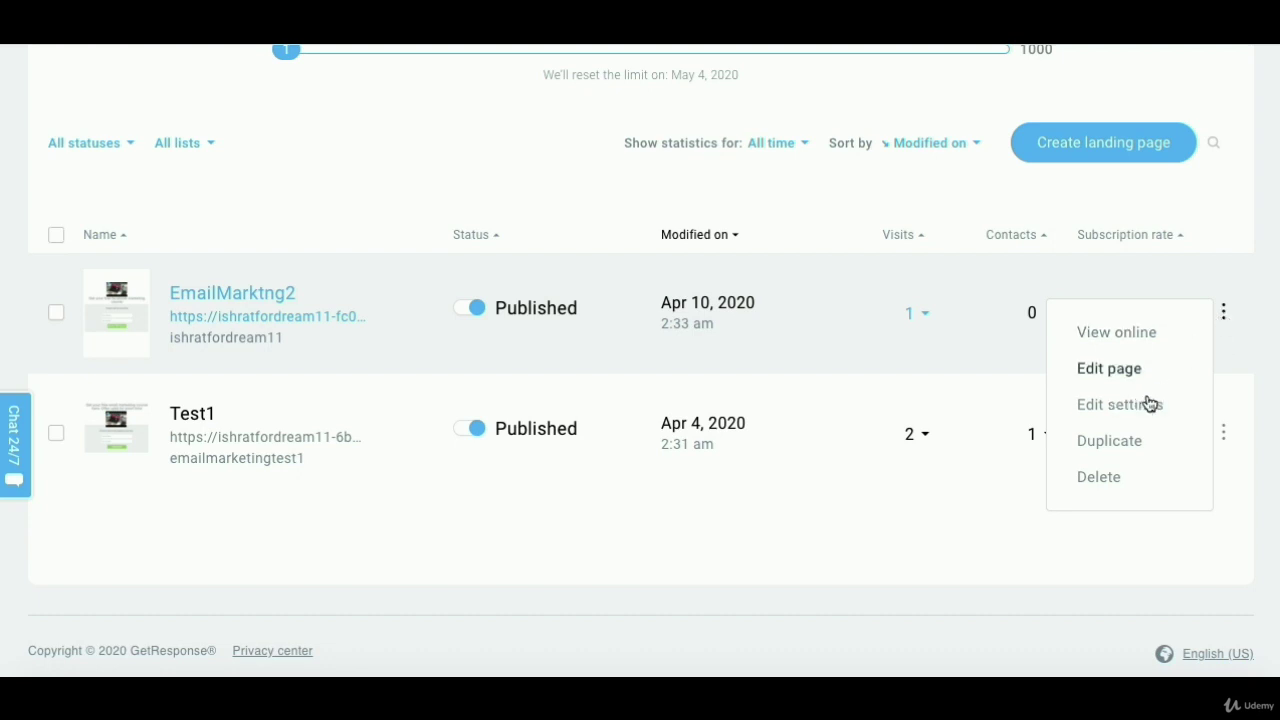
- Open the EmailMarktng2 landing page's settings and find Subscription settings
click(1140, 404)
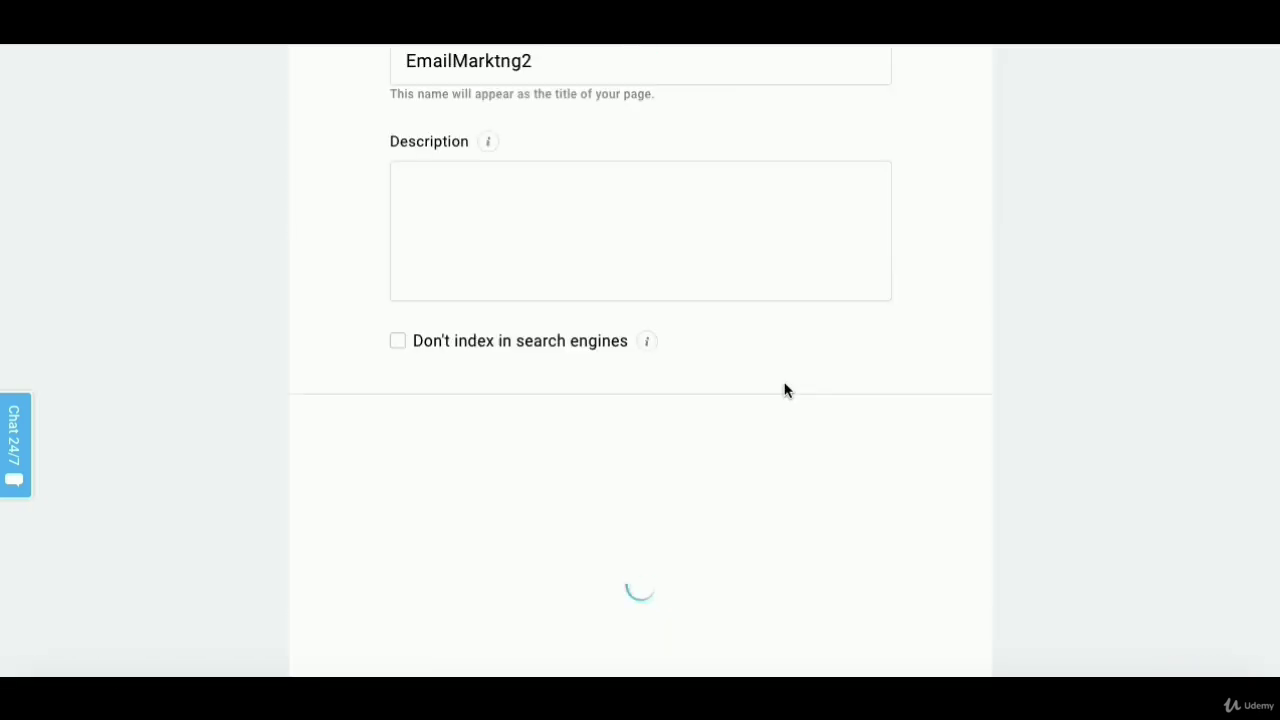
scroll(785, 390, up, 3)
scroll(785, 390, down, 4)
scroll(785, 390, down, 3)
scroll(785, 390, down, 2)
scroll(614, 149, up, 2)
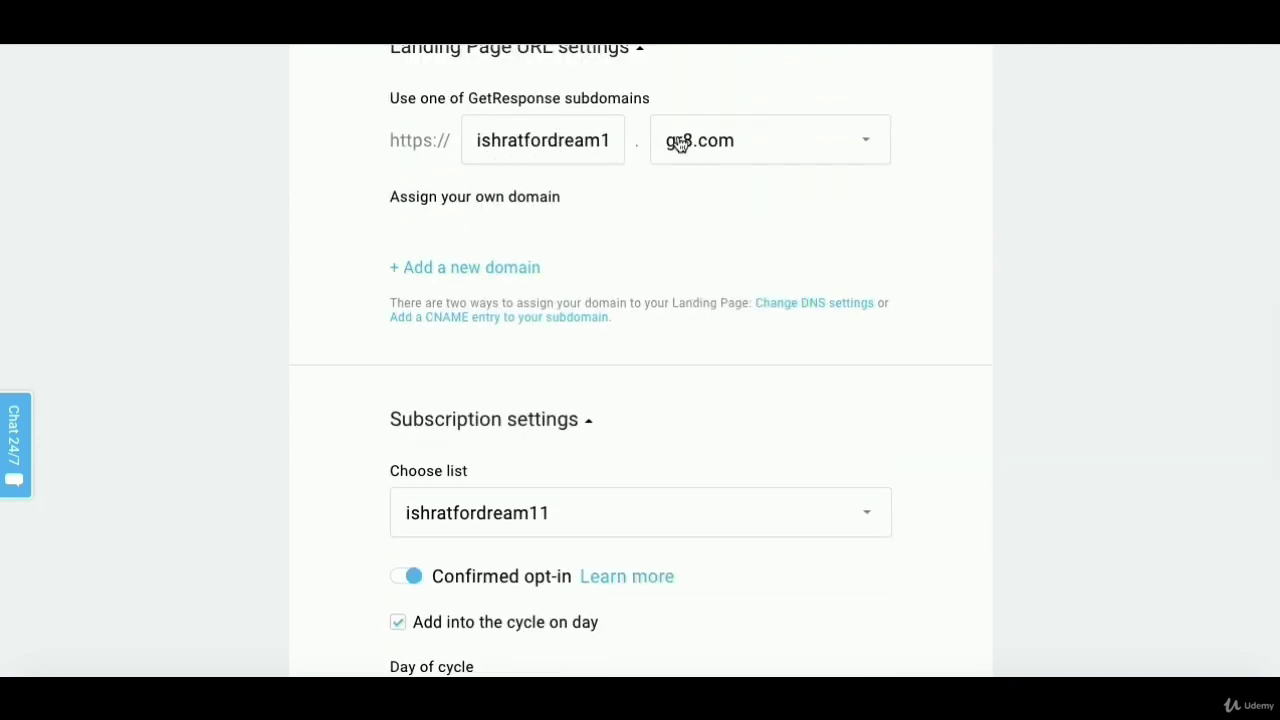
scroll(688, 172, down, 3)
scroll(688, 172, down, 1)
scroll(743, 214, up, 2)
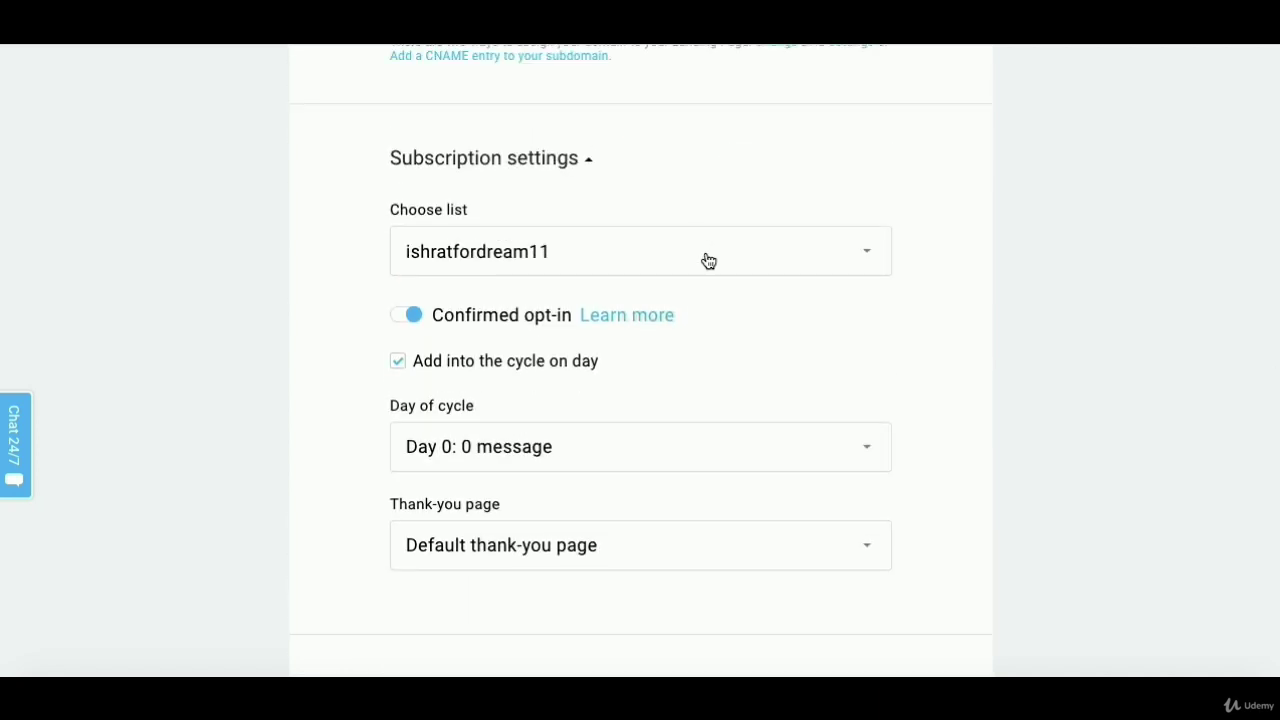
- Choose emailmark22 as the list that receives this landing page's sign-ups
click(708, 261)
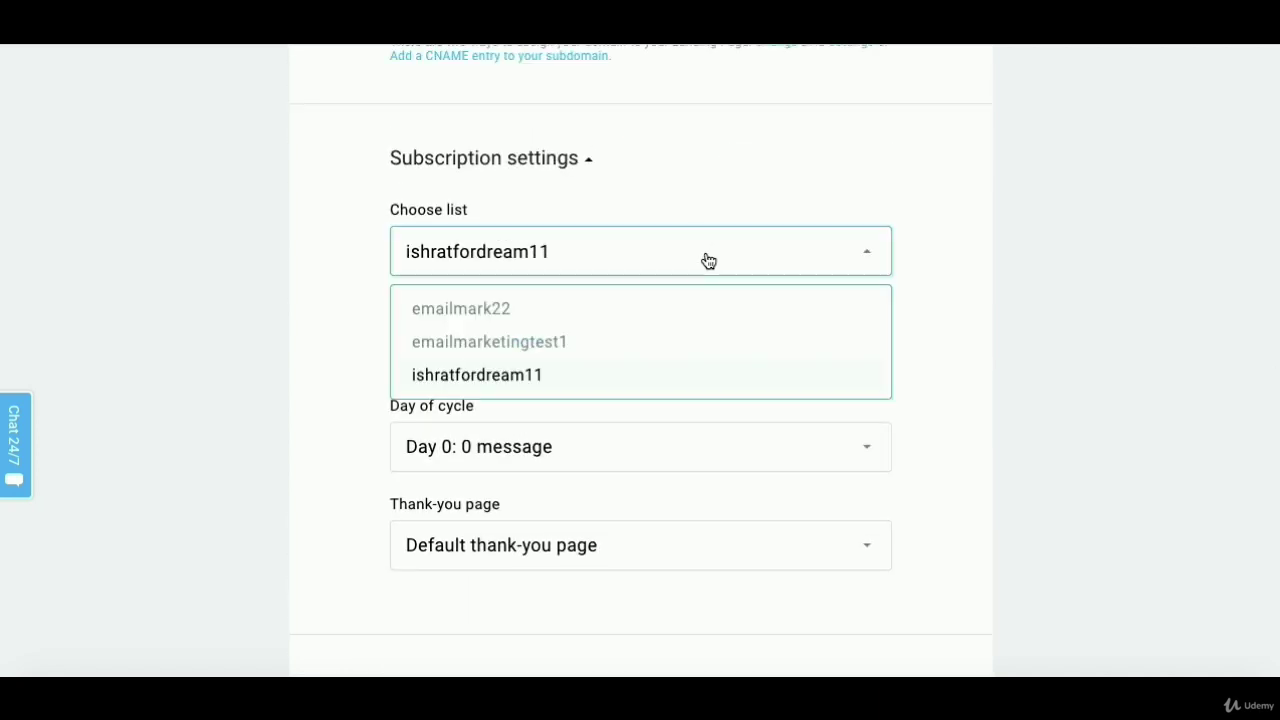
click(483, 318)
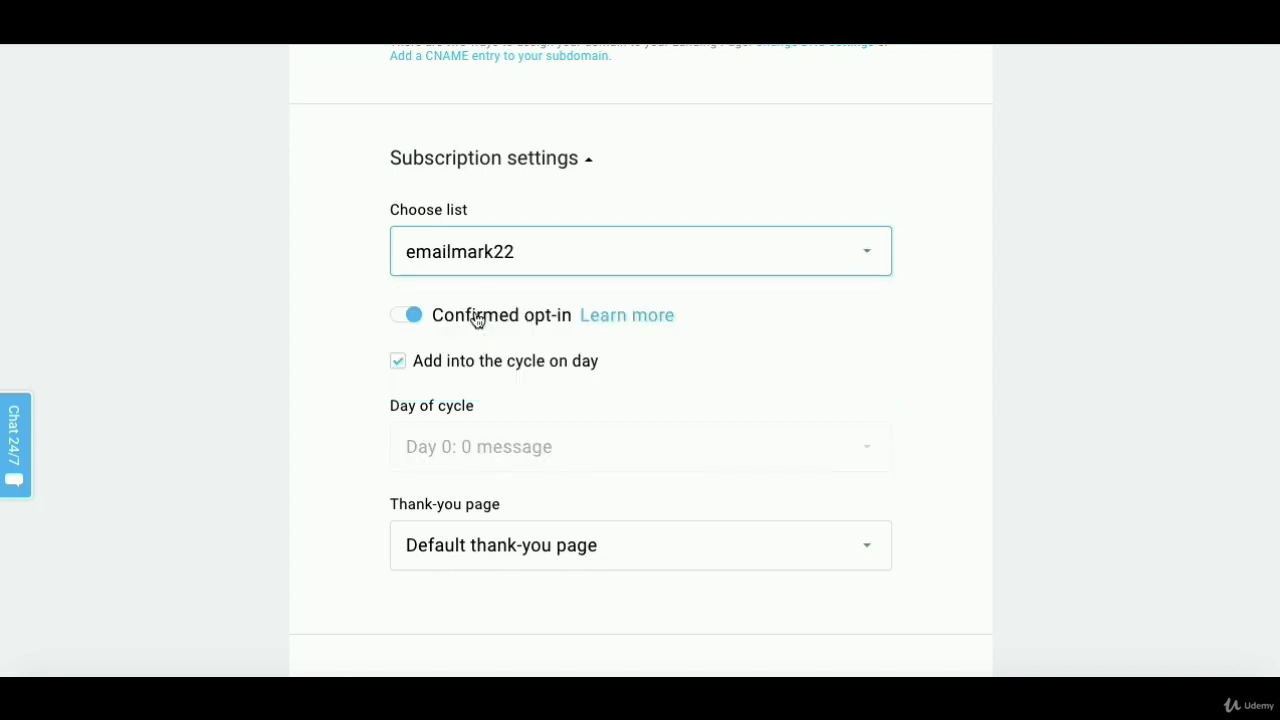
click(561, 259)
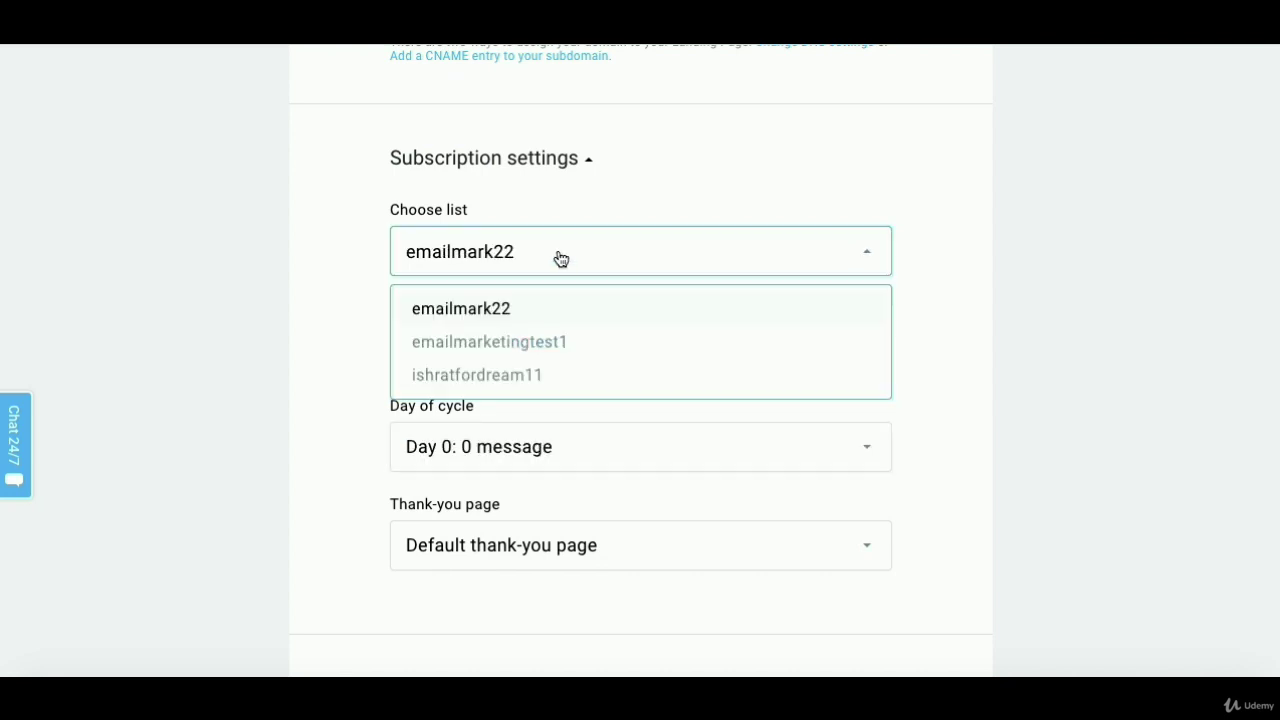
click(473, 319)
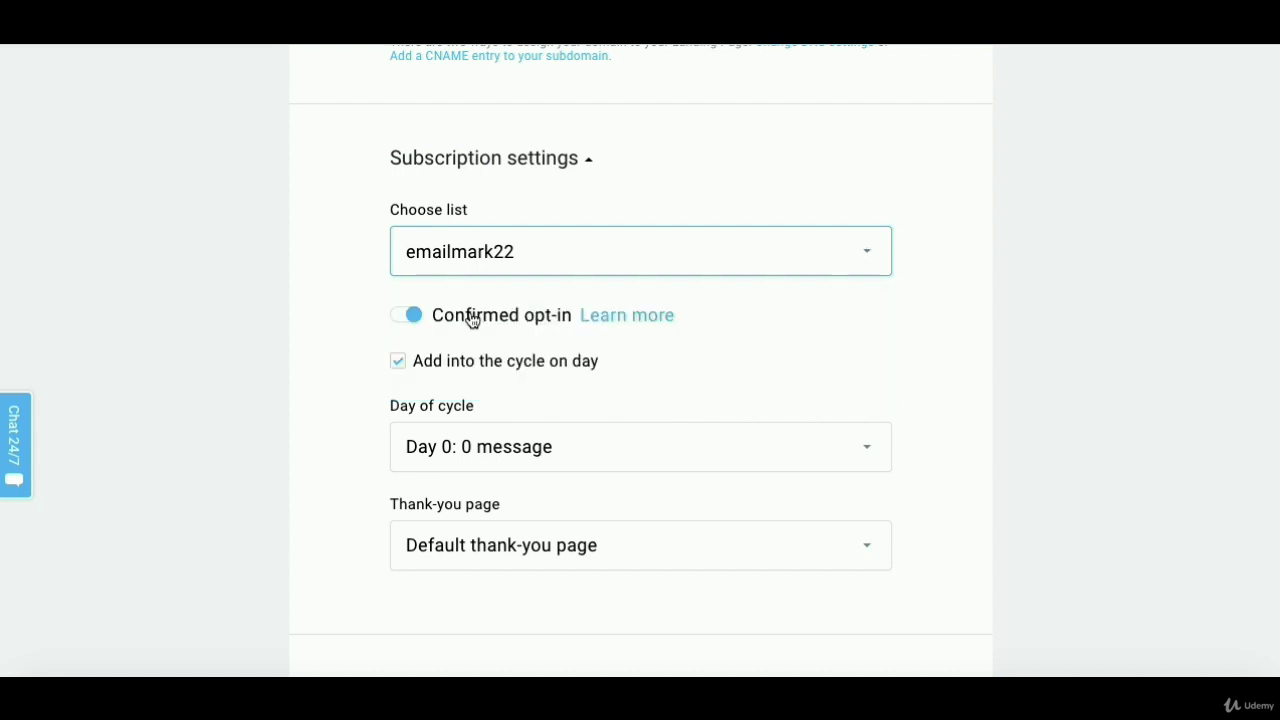
key(Down)
click(320, 328)
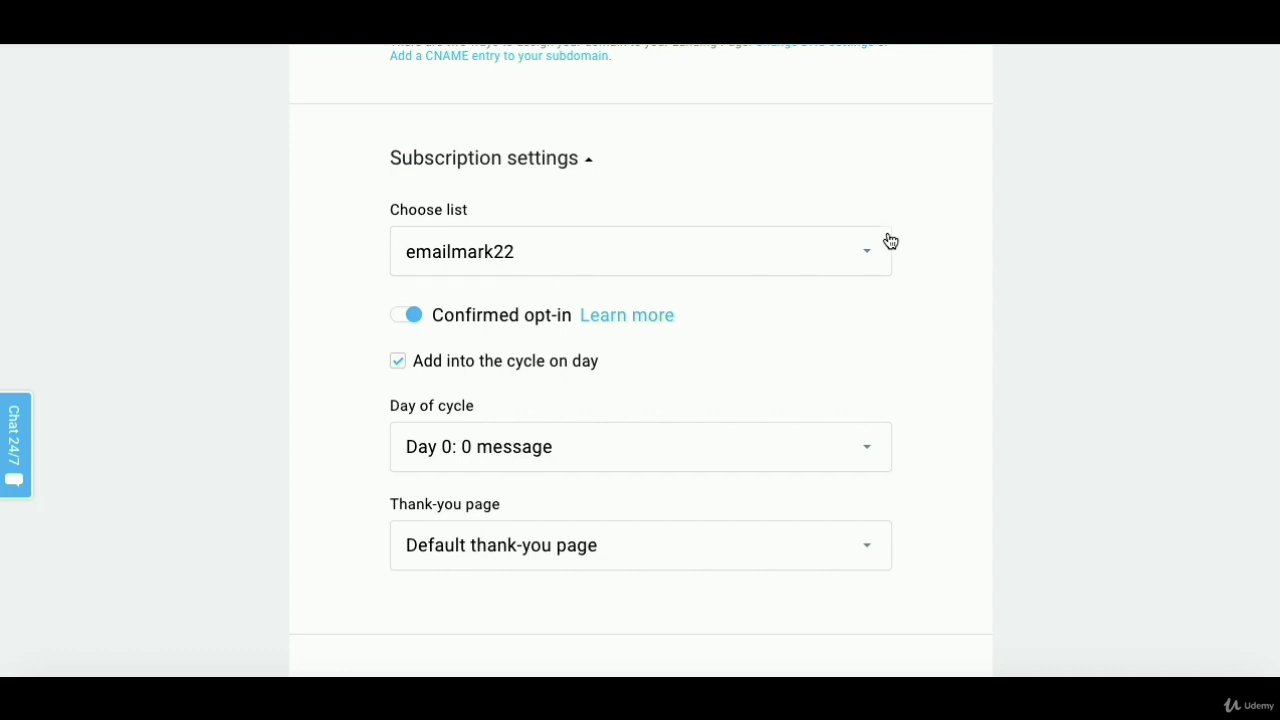
scroll(987, 263, down, 3)
scroll(987, 263, down, 2)
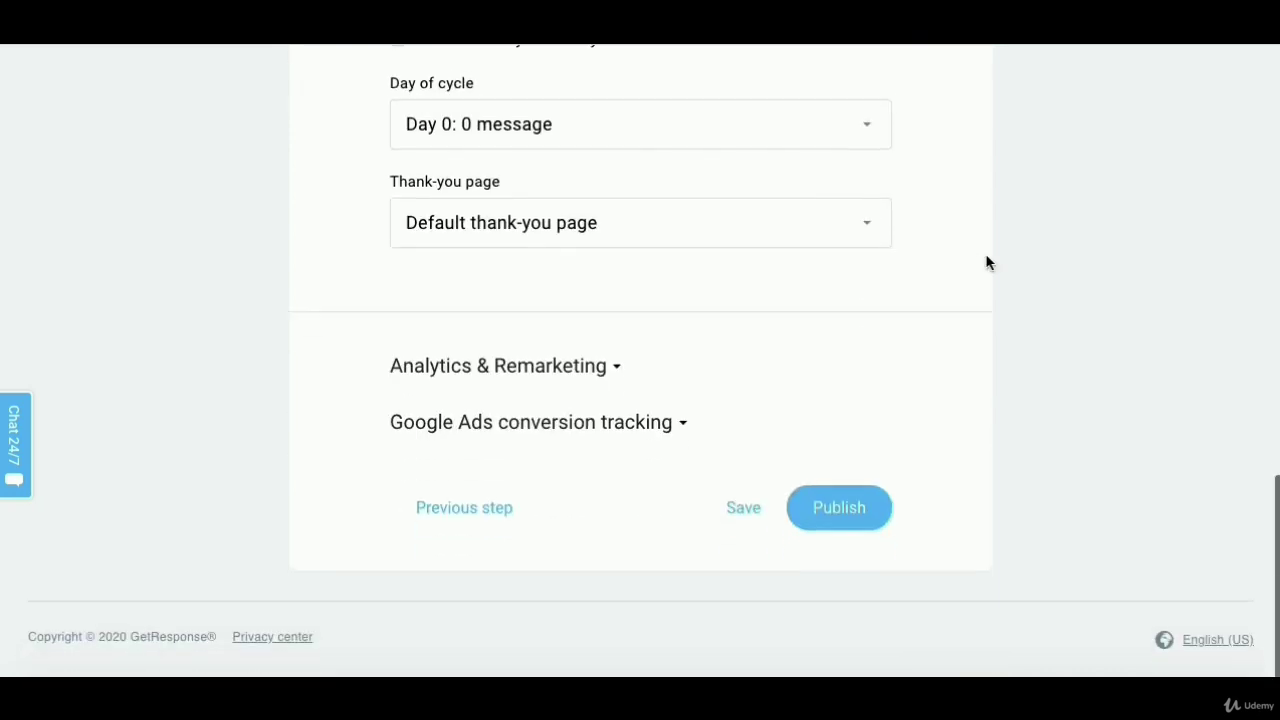
- Publish EmailMarktng2 with the emailmark22 list setting and return to the Lists page
click(836, 515)
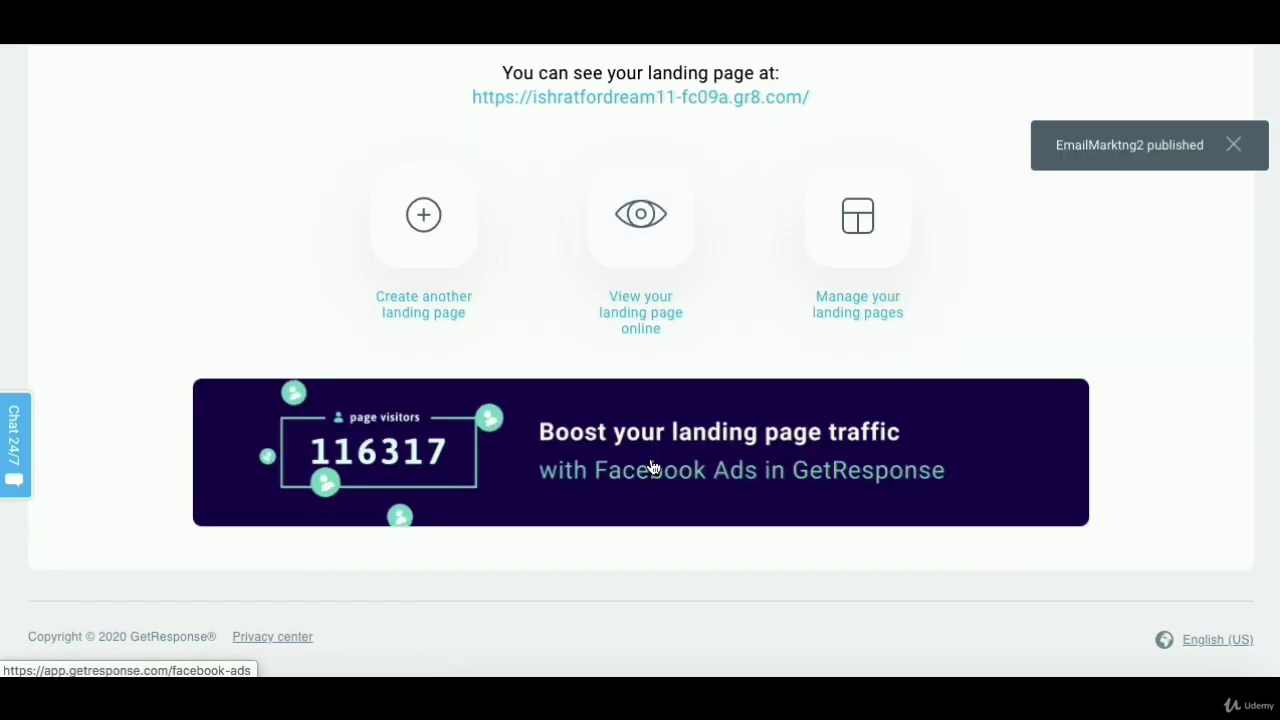
click(668, 215)
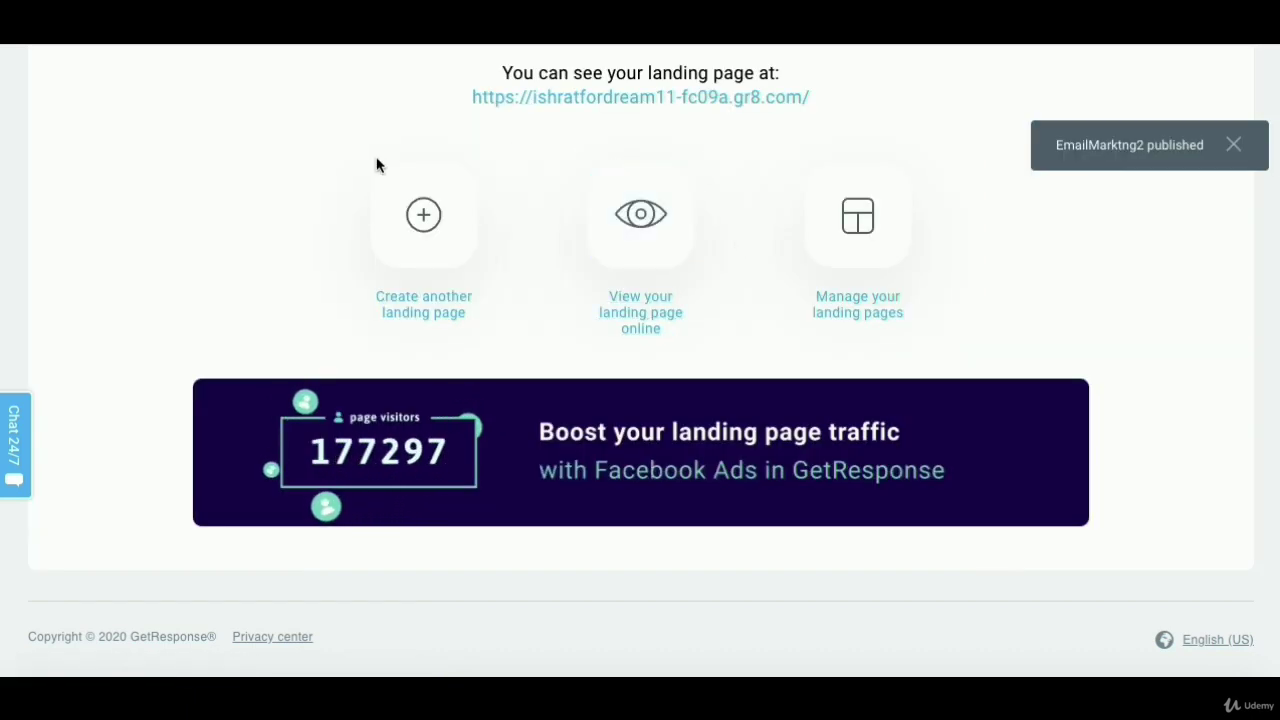
scroll(207, 80, up, 3)
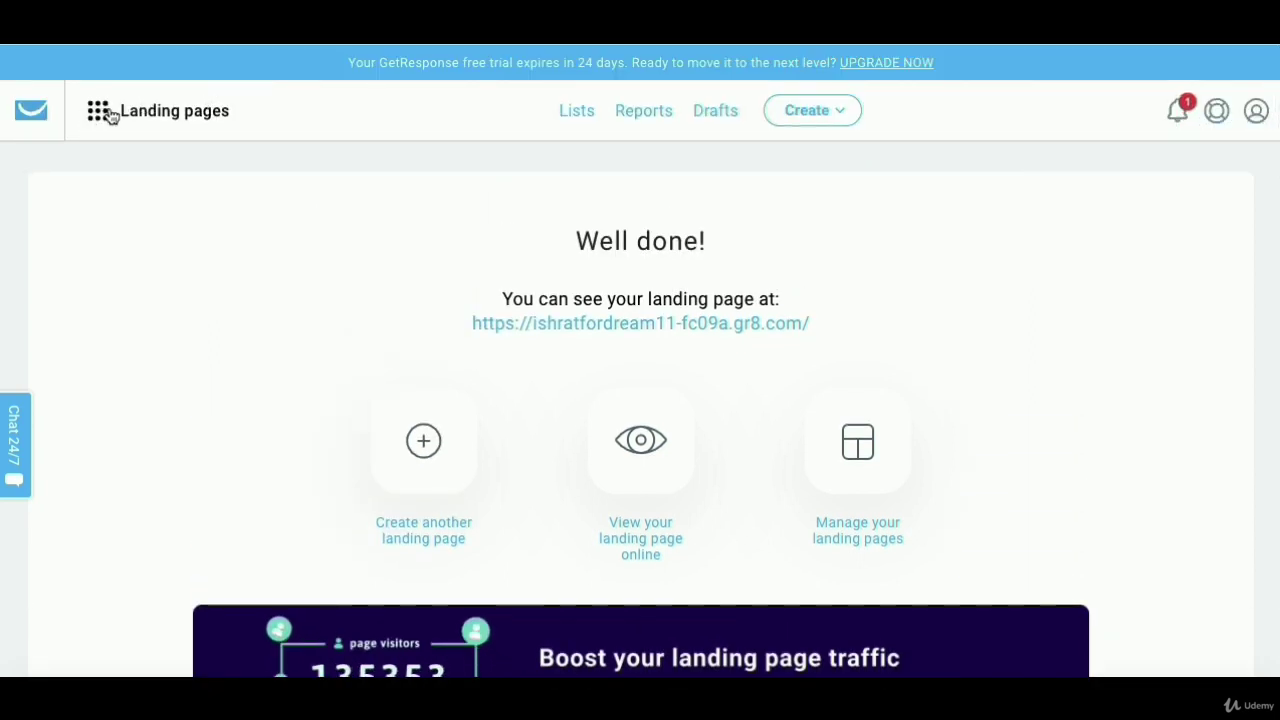
click(578, 112)
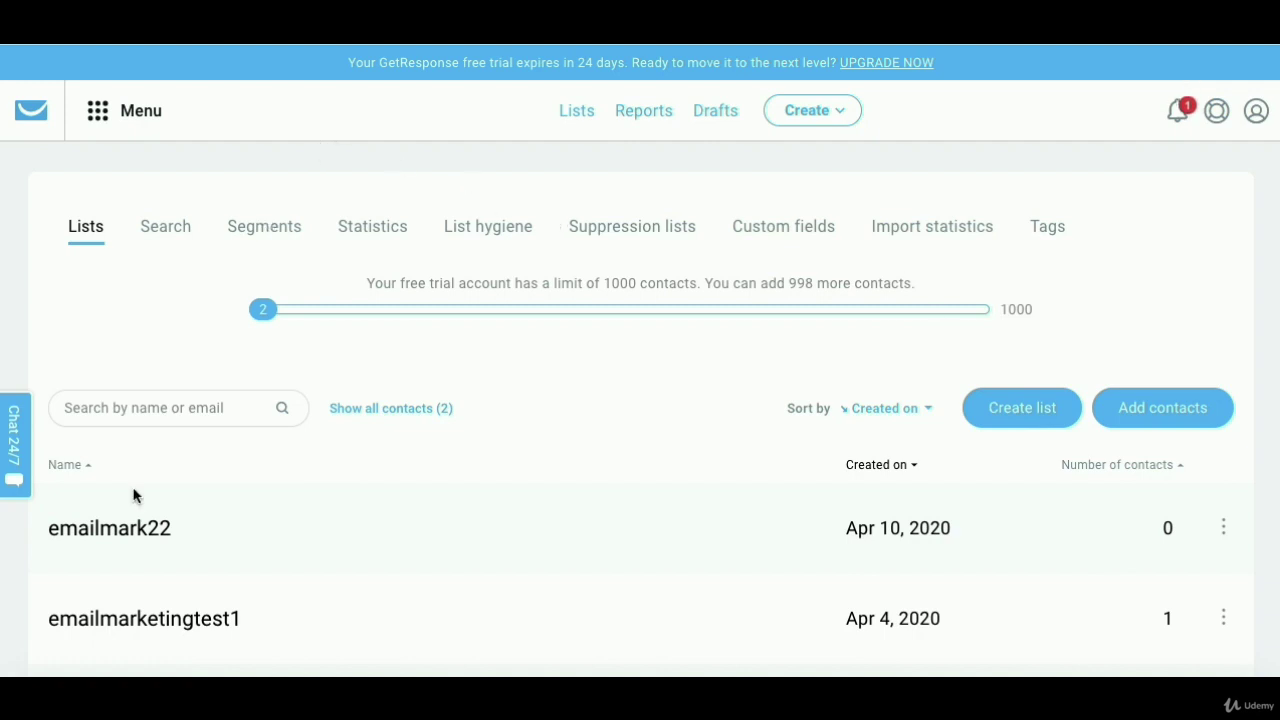
- Open the live EmailMarktng2 landing page from the Landing pages manager
click(100, 118)
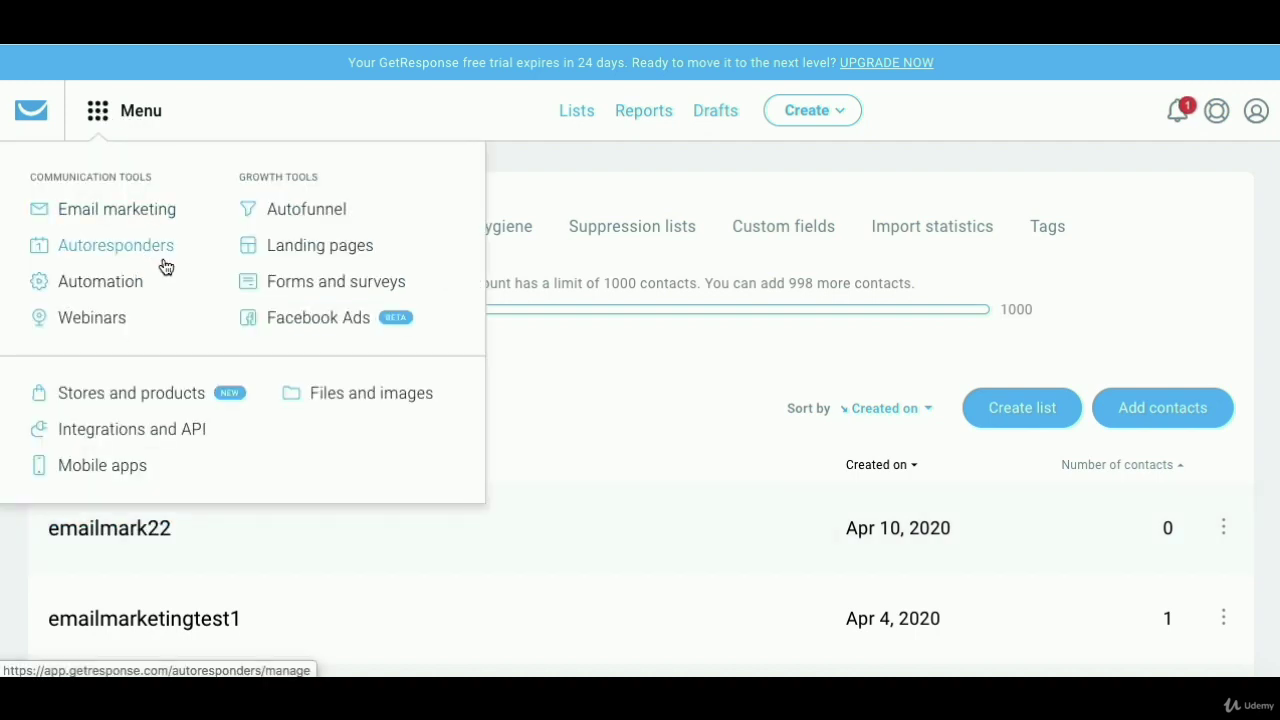
click(268, 250)
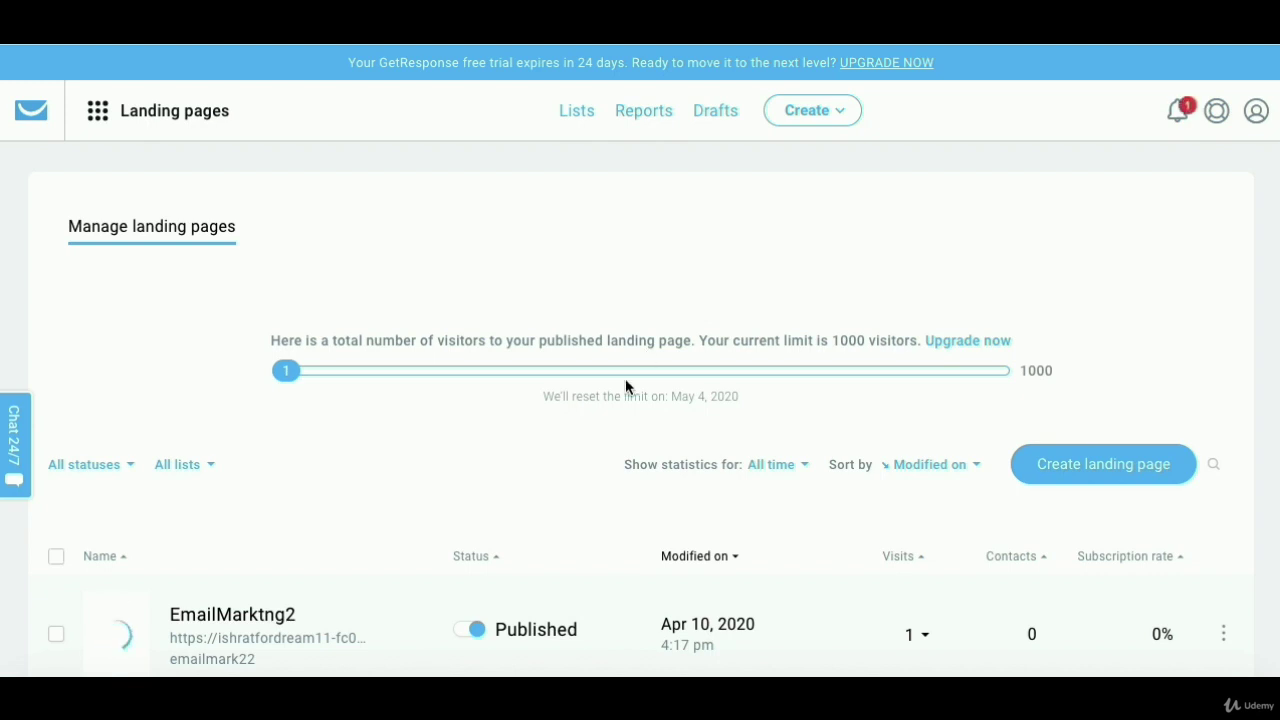
scroll(678, 438, down, 1)
scroll(678, 438, down, 1)
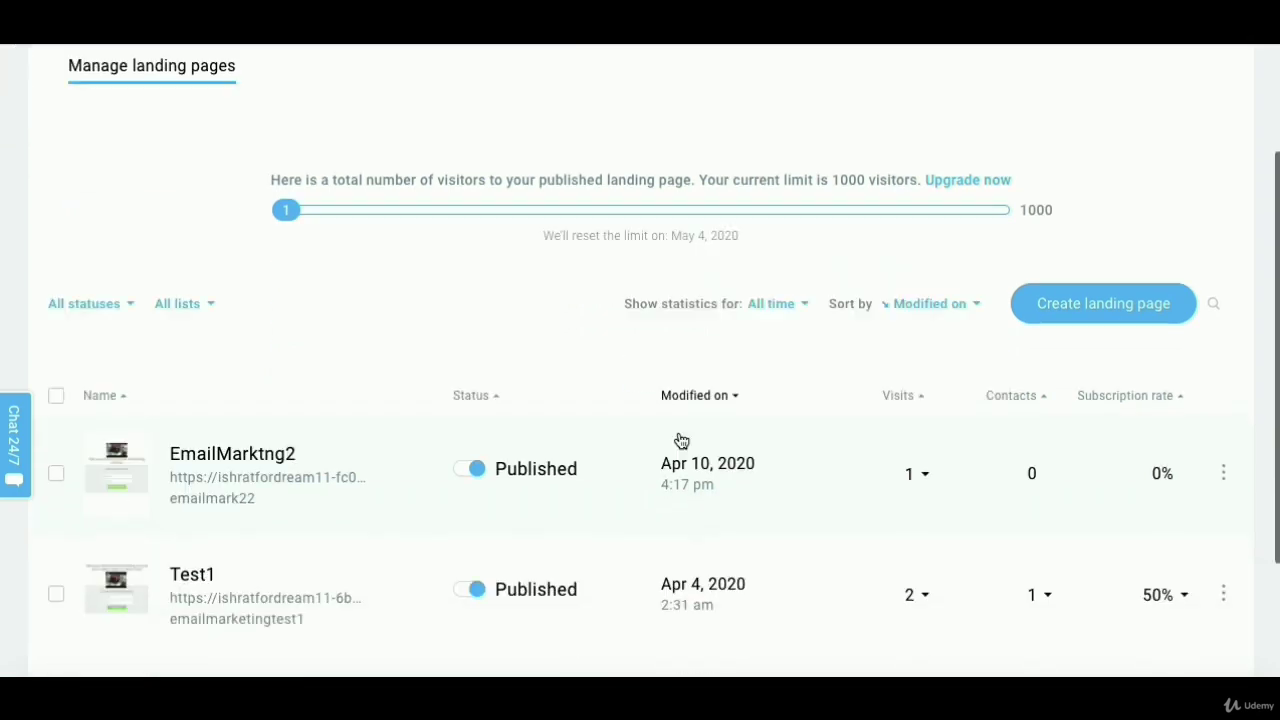
click(307, 480)
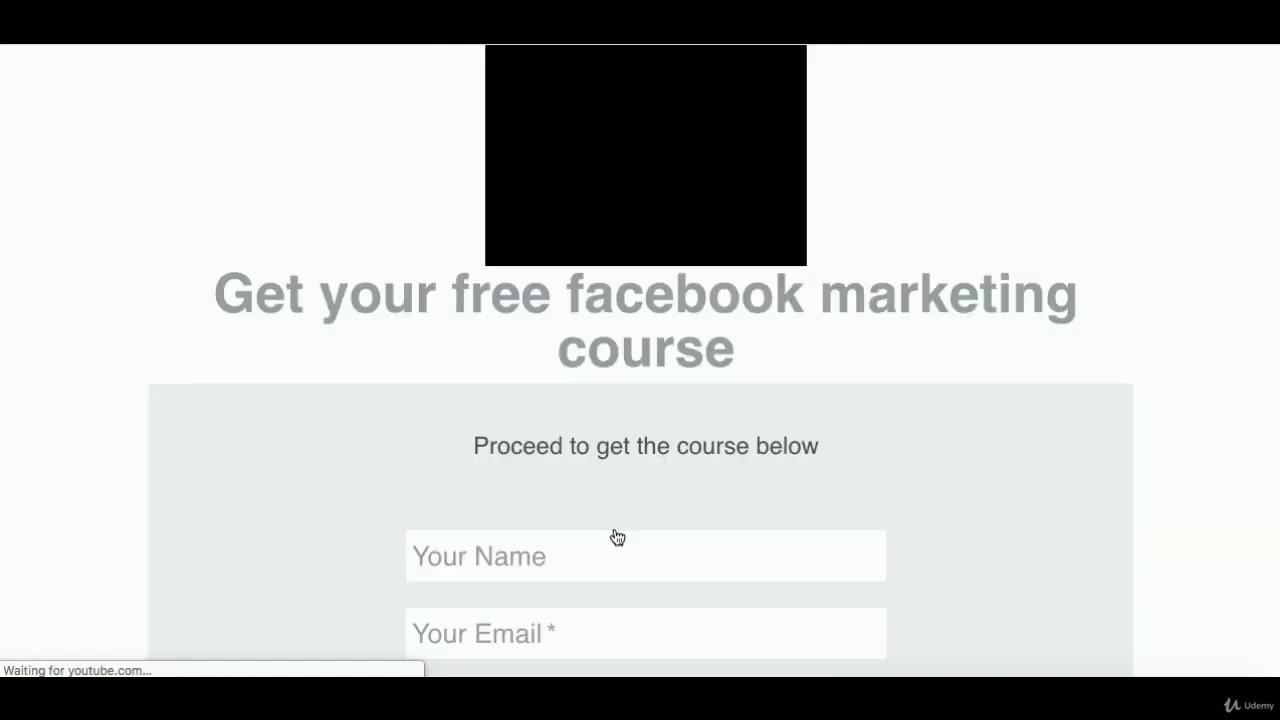
- Enter a test e-mail address in the course form and submit it with Get my FB course
scroll(614, 534, down, 3)
click(590, 517)
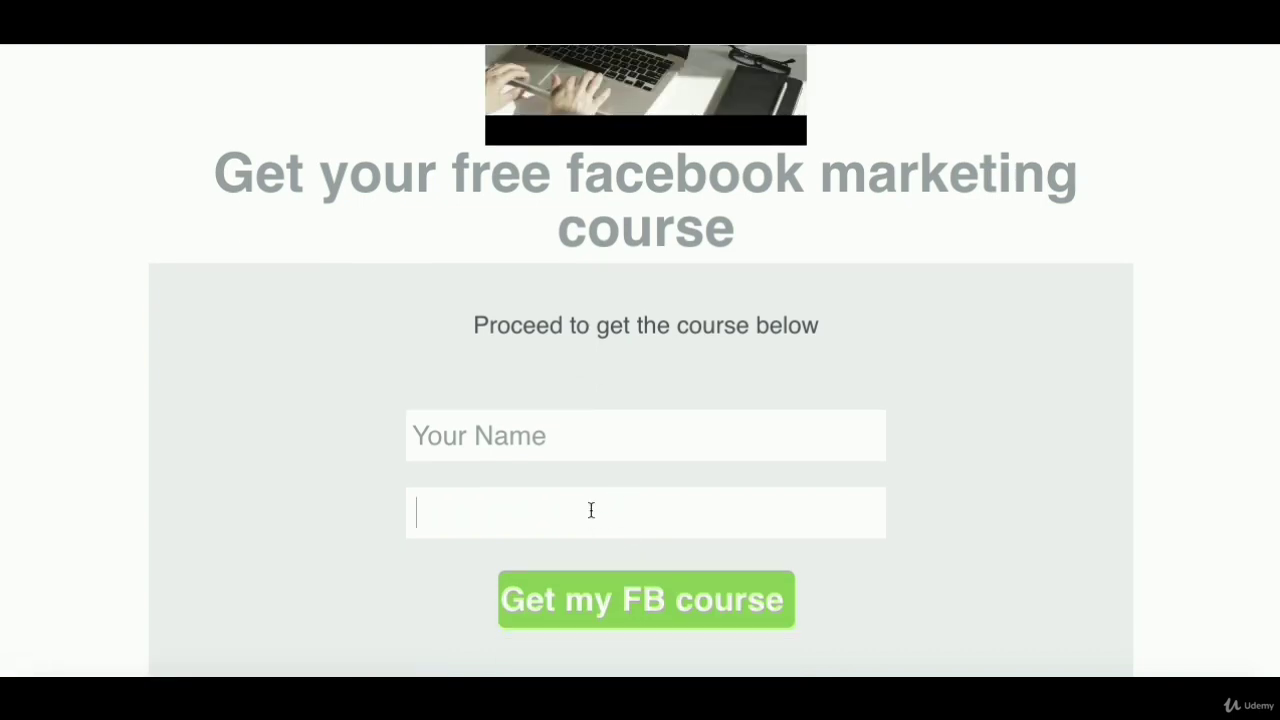
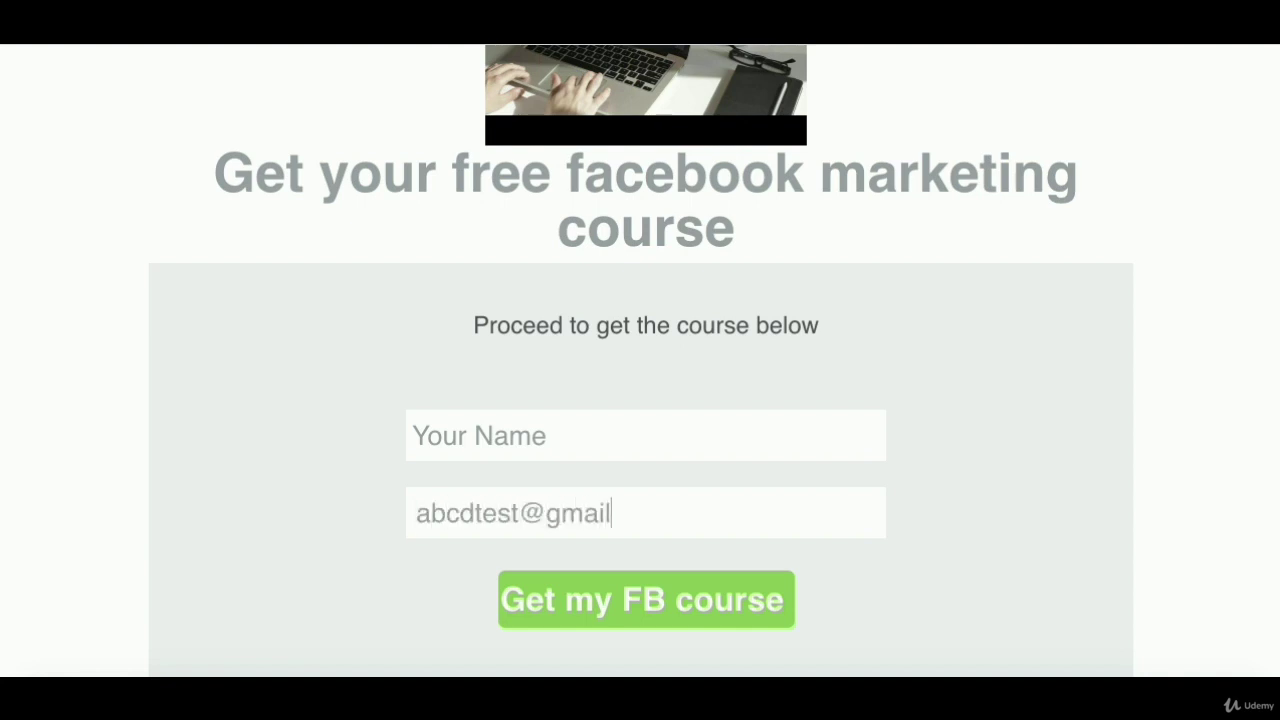
click(673, 612)
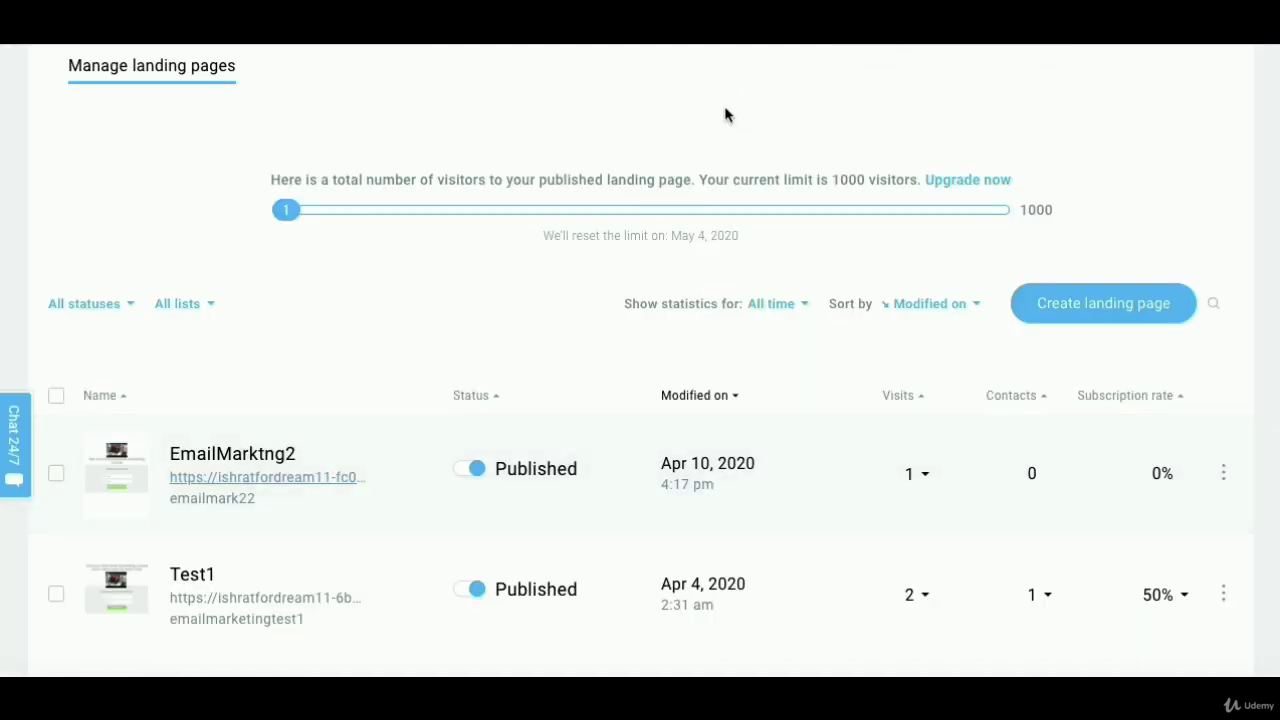
- Reload the landing pages list to see EmailMarktng2's 2 visits, then open that page
scroll(726, 114, up, 3)
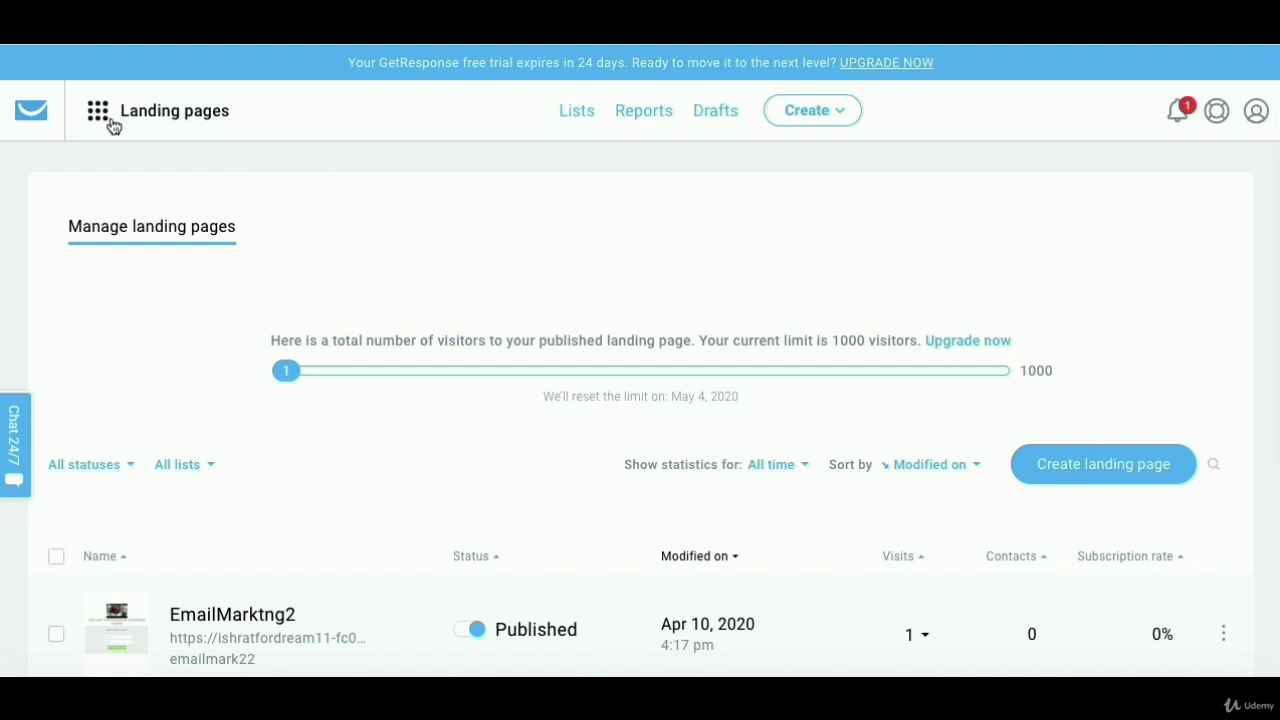
click(175, 111)
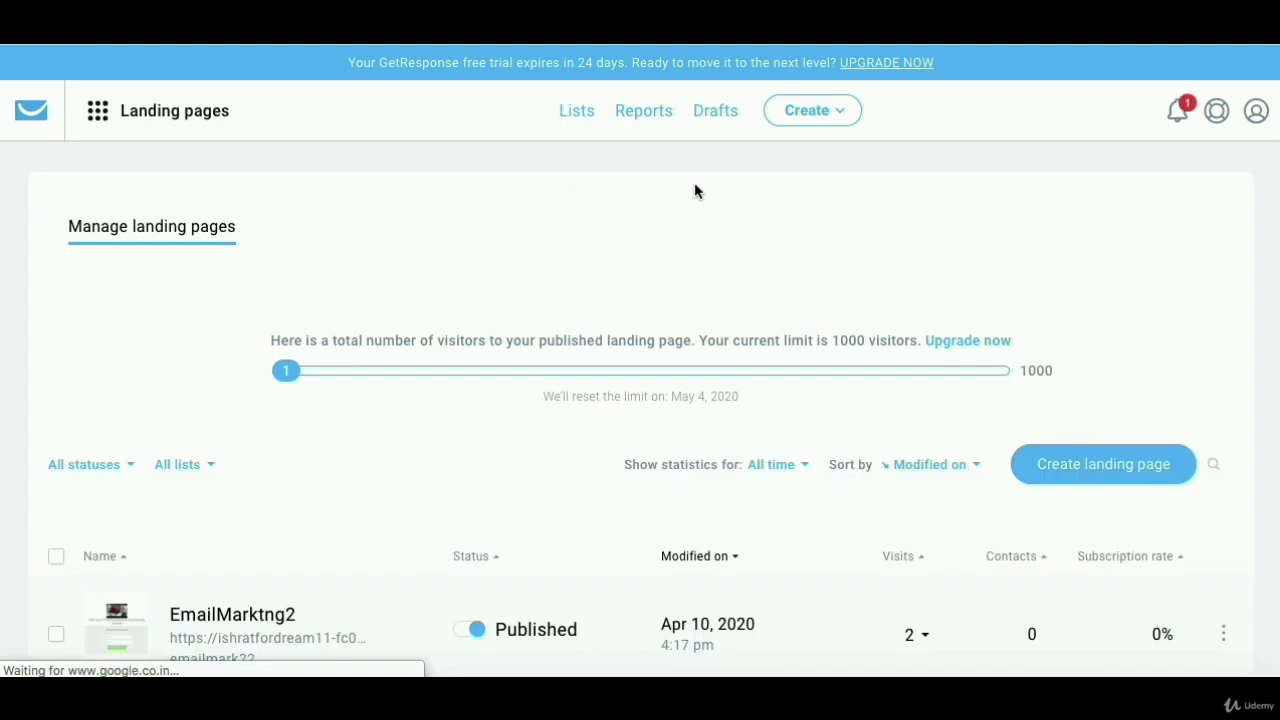
scroll(814, 183, down, 3)
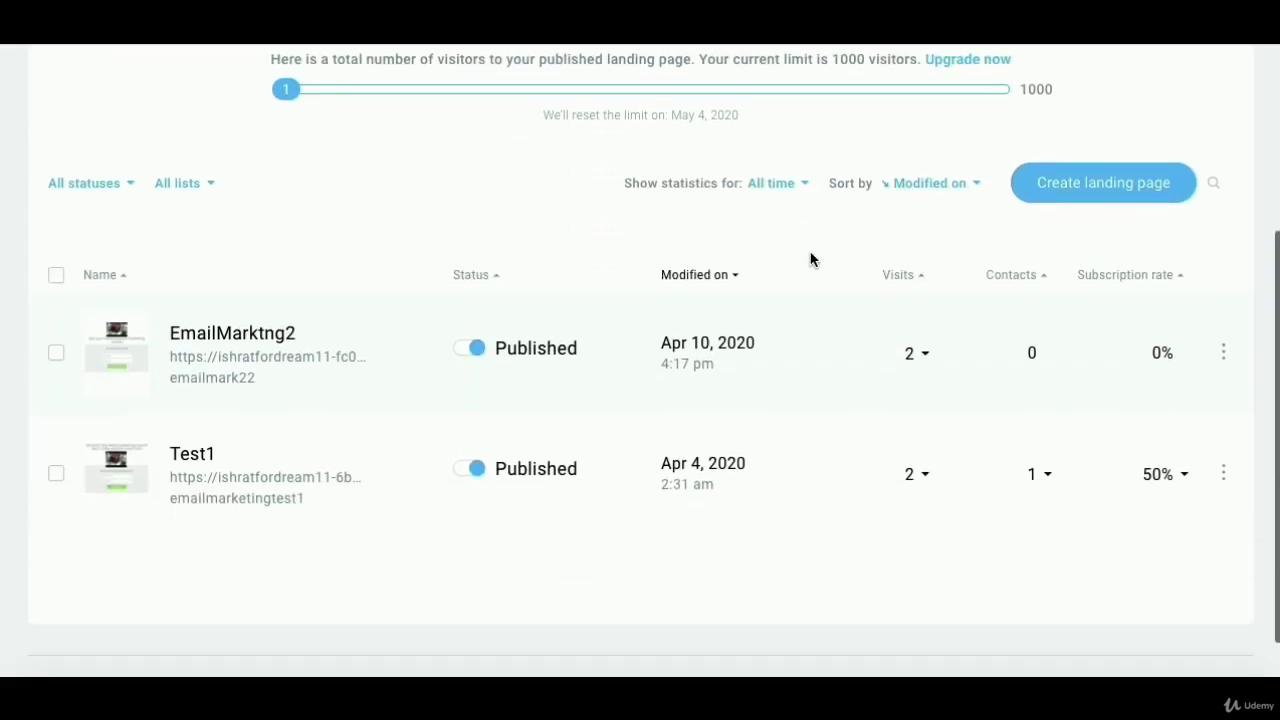
click(228, 338)
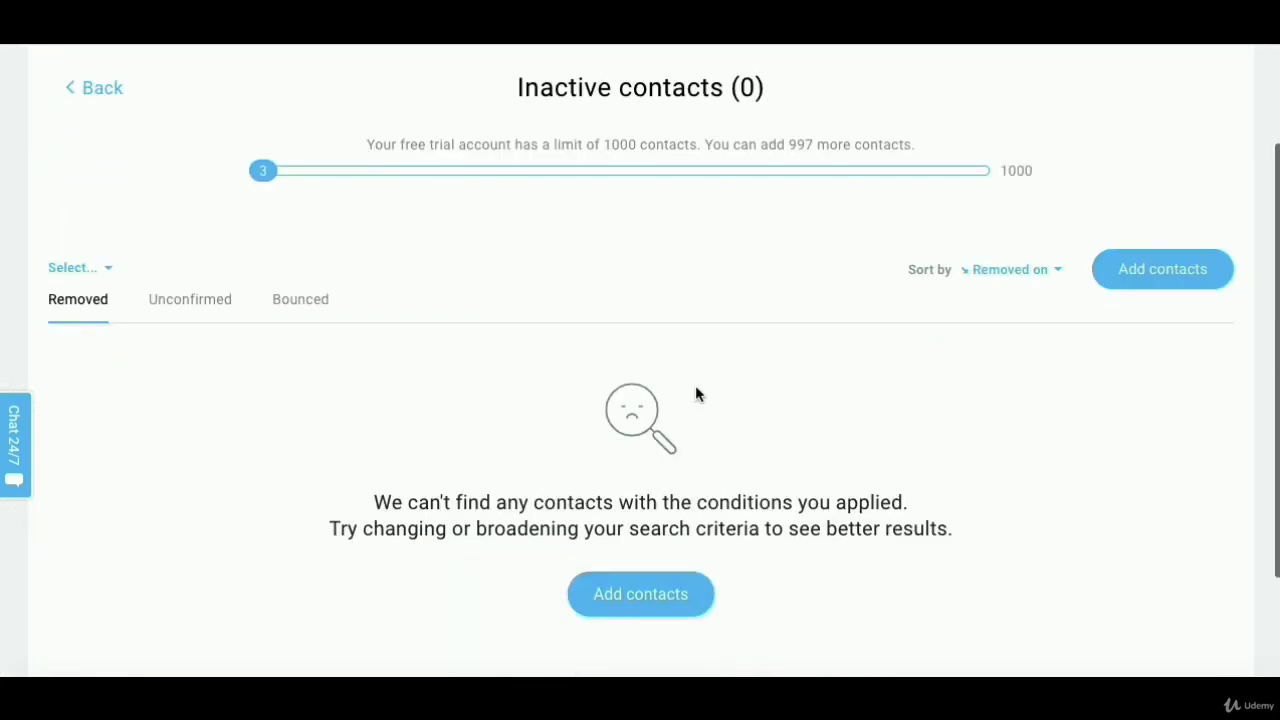
scroll(513, 270, down, 3)
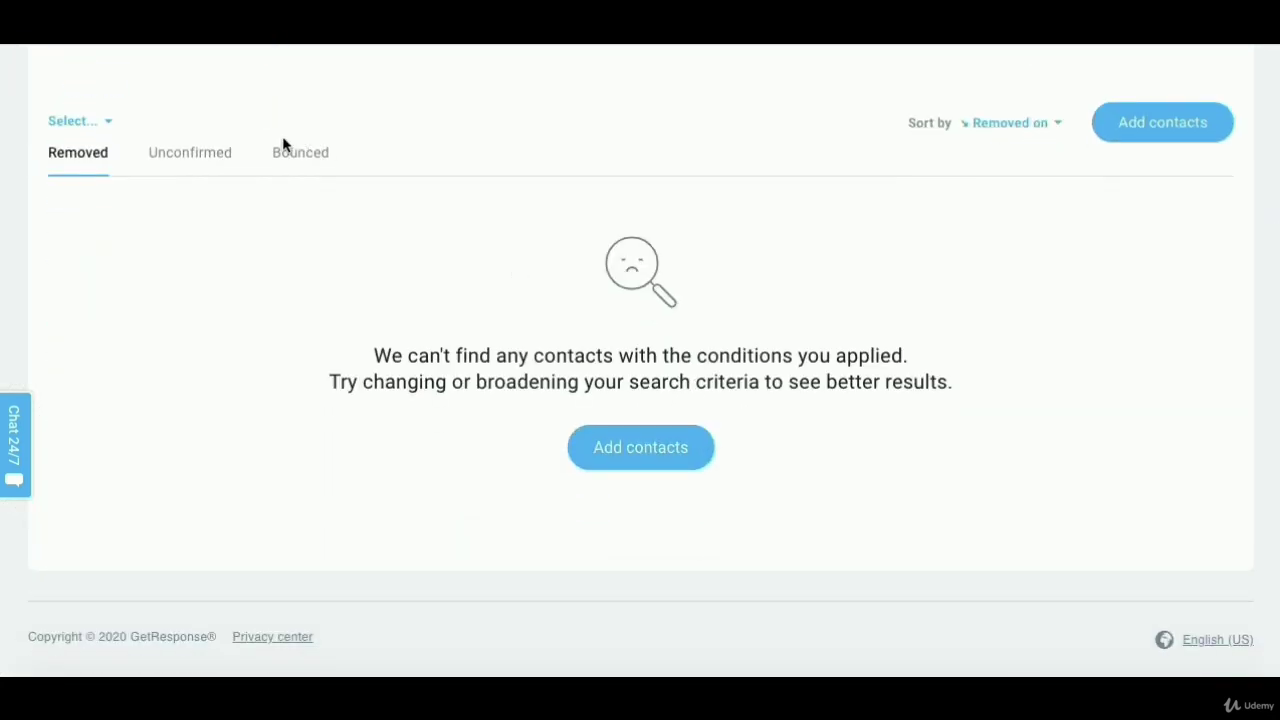
- Show Unconfirmed inactive contacts to find the test sign-up pending on emailmark22
click(199, 152)
scroll(431, 333, down, 2)
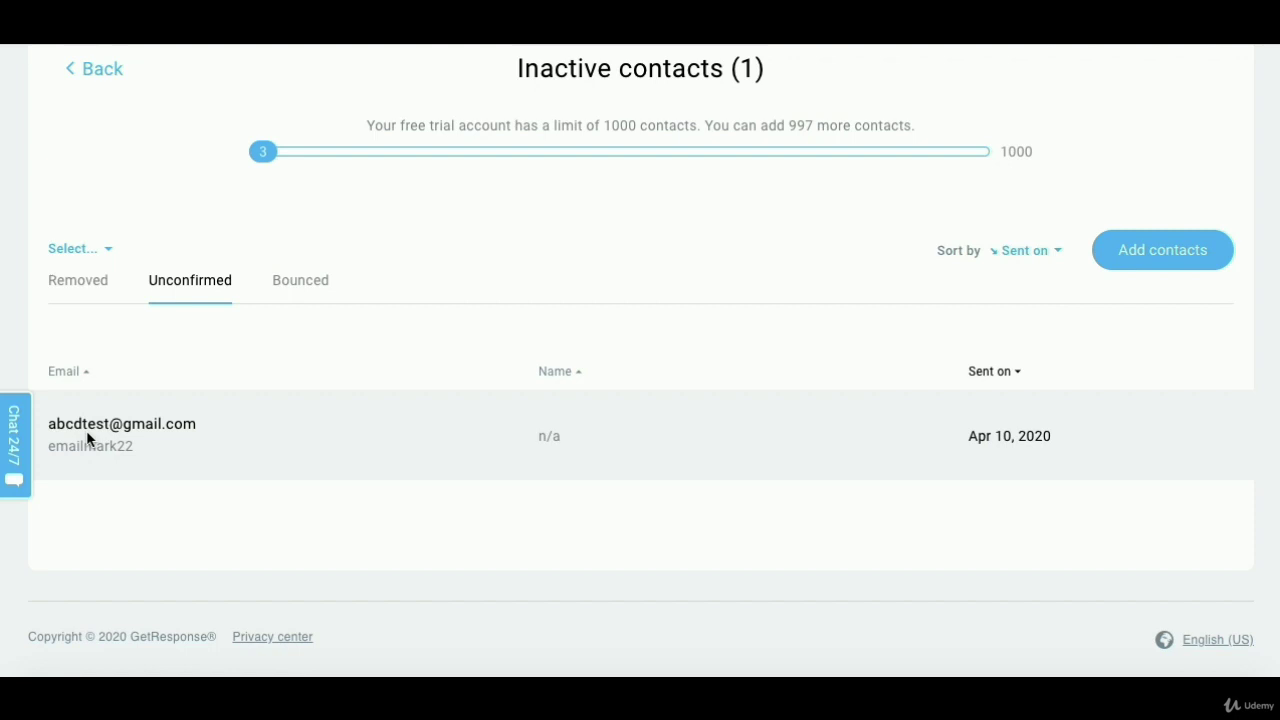
scroll(366, 286, up, 3)
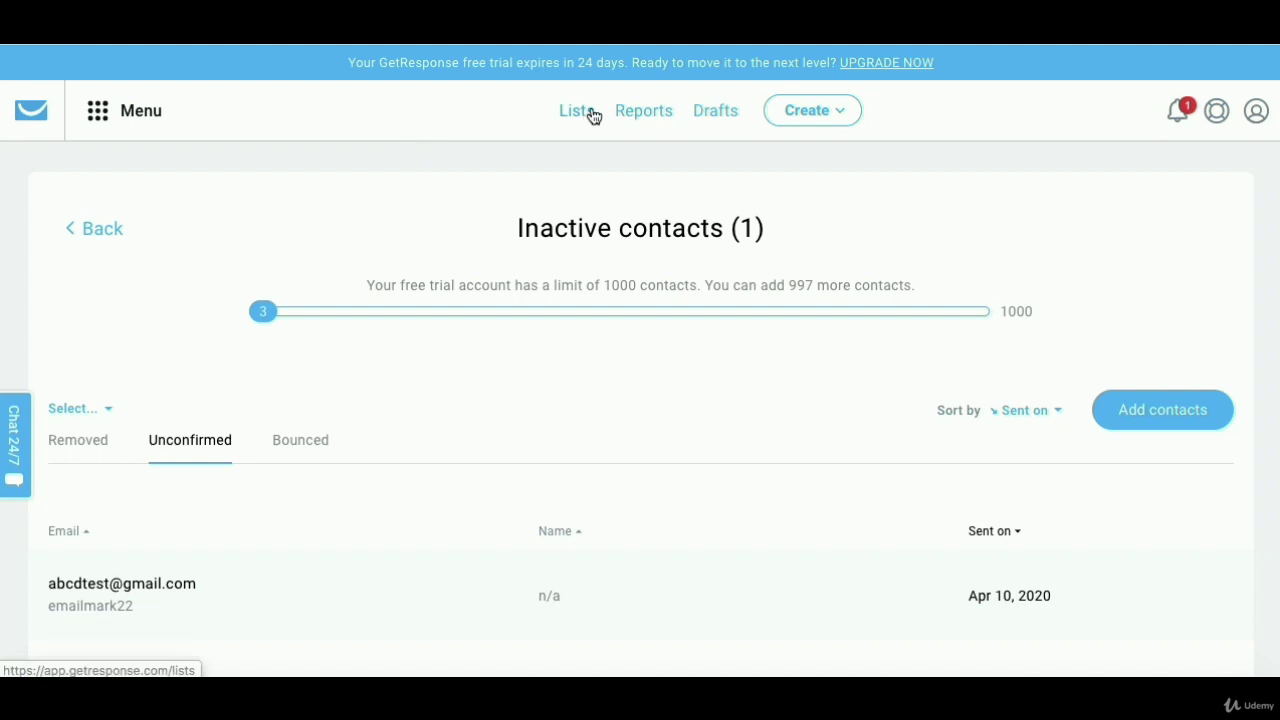
click(589, 115)
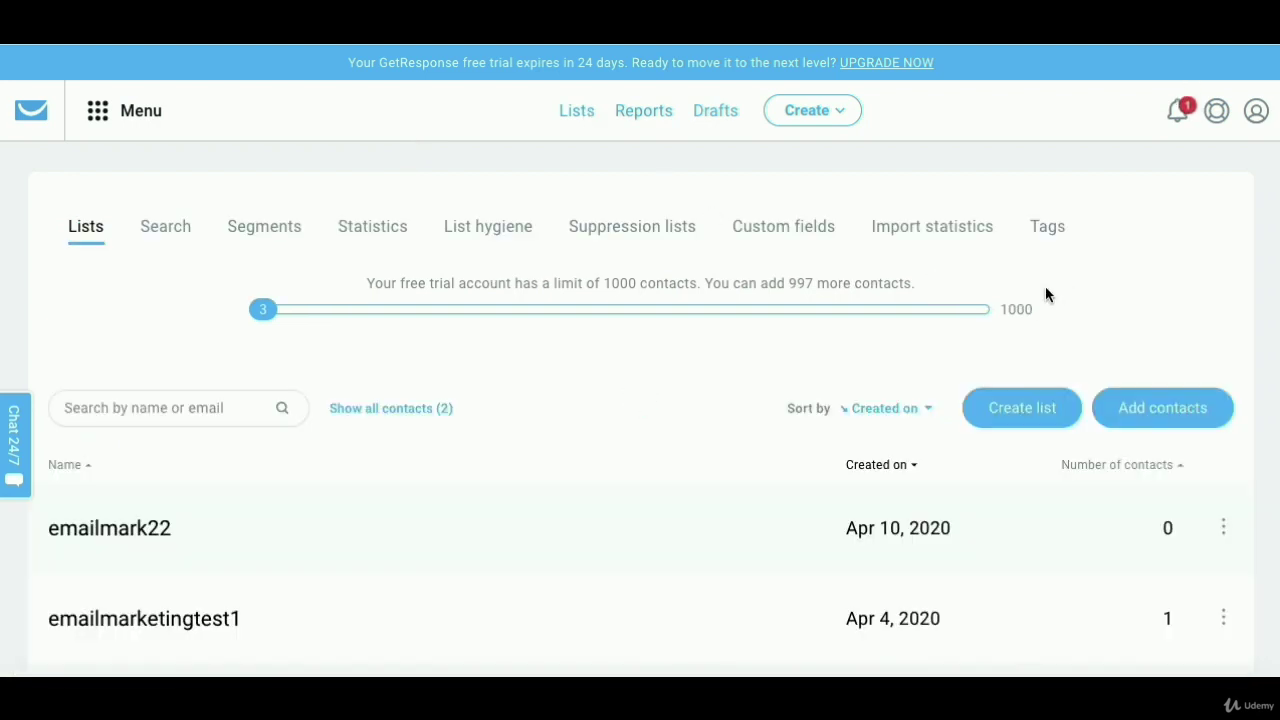
- Choose Show autoresponders from the emailmark22 list's action menu
scroll(1045, 293, down, 1)
scroll(1045, 293, down, 3)
click(1223, 327)
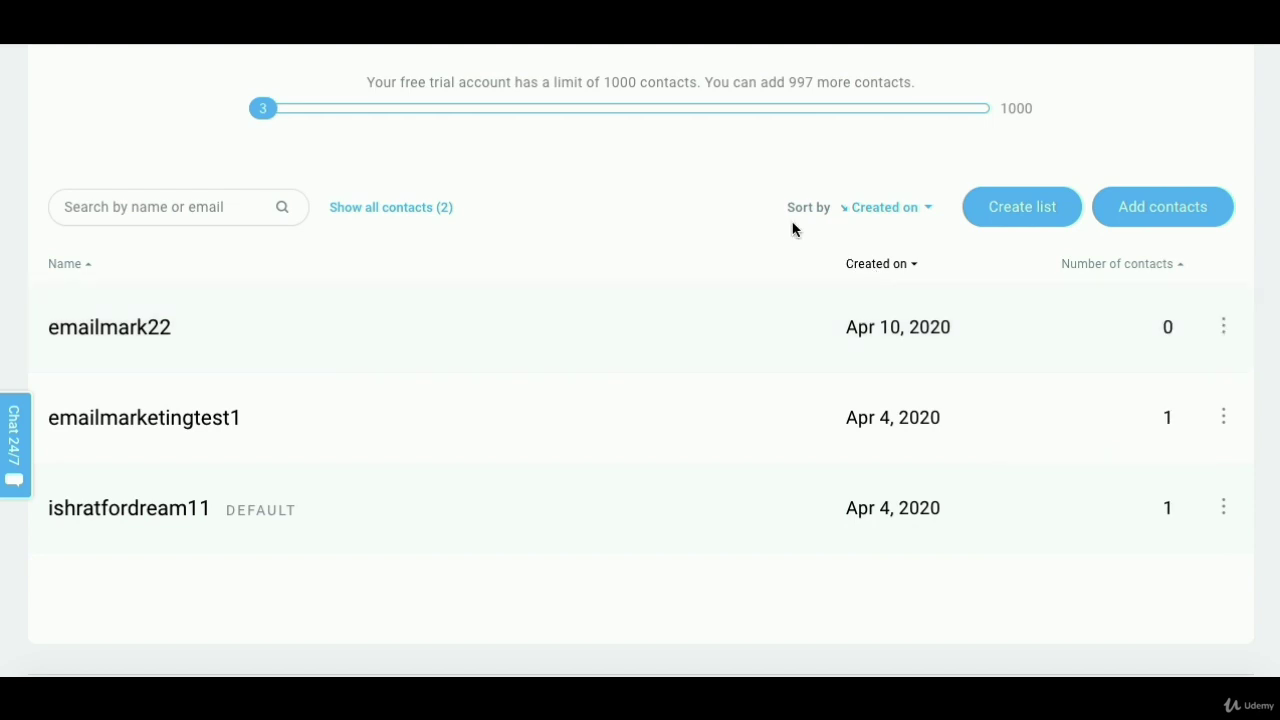
mouse_move(1233, 318)
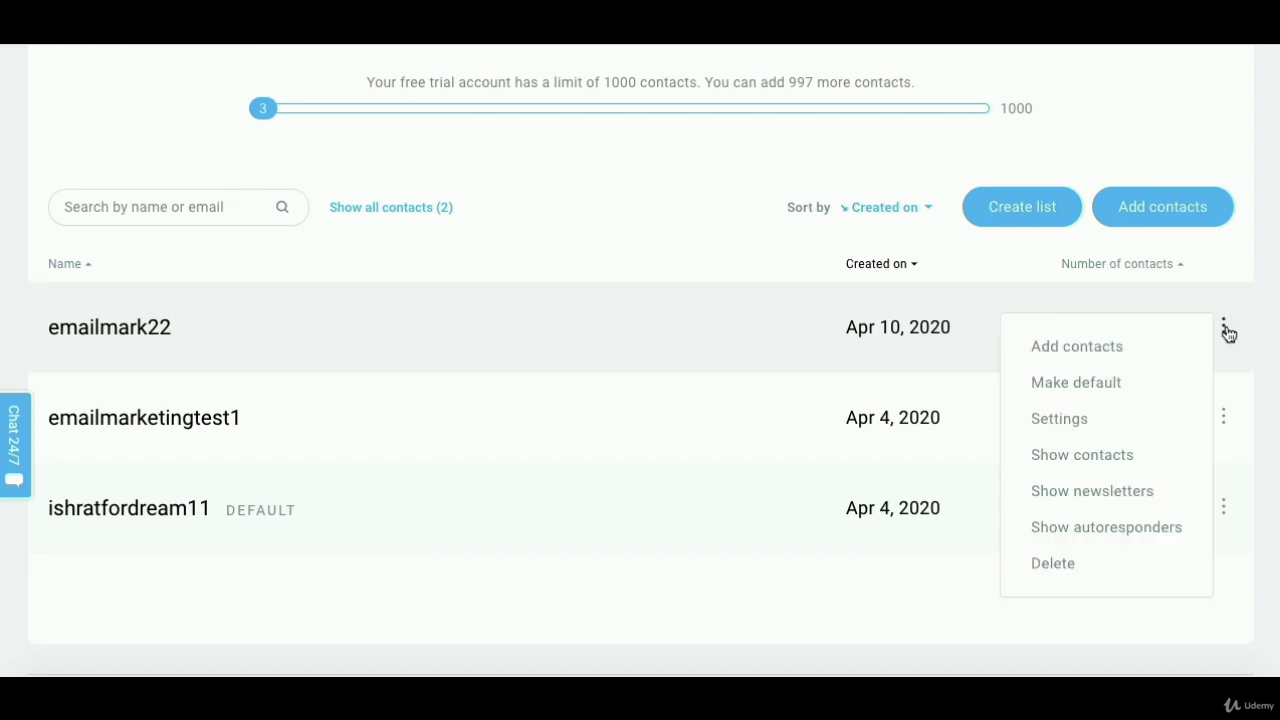
click(1143, 527)
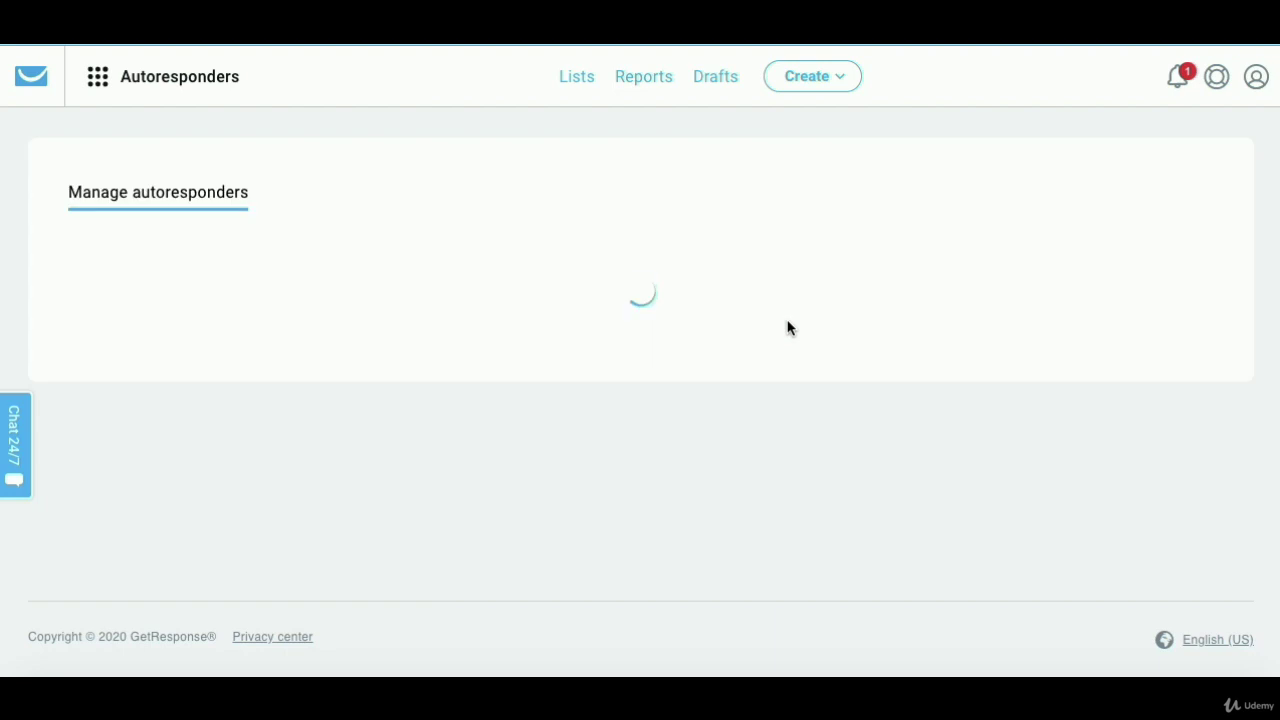
- Name the new autoresponder EmailMark22 and assign it to the emailmark22 list
click(836, 278)
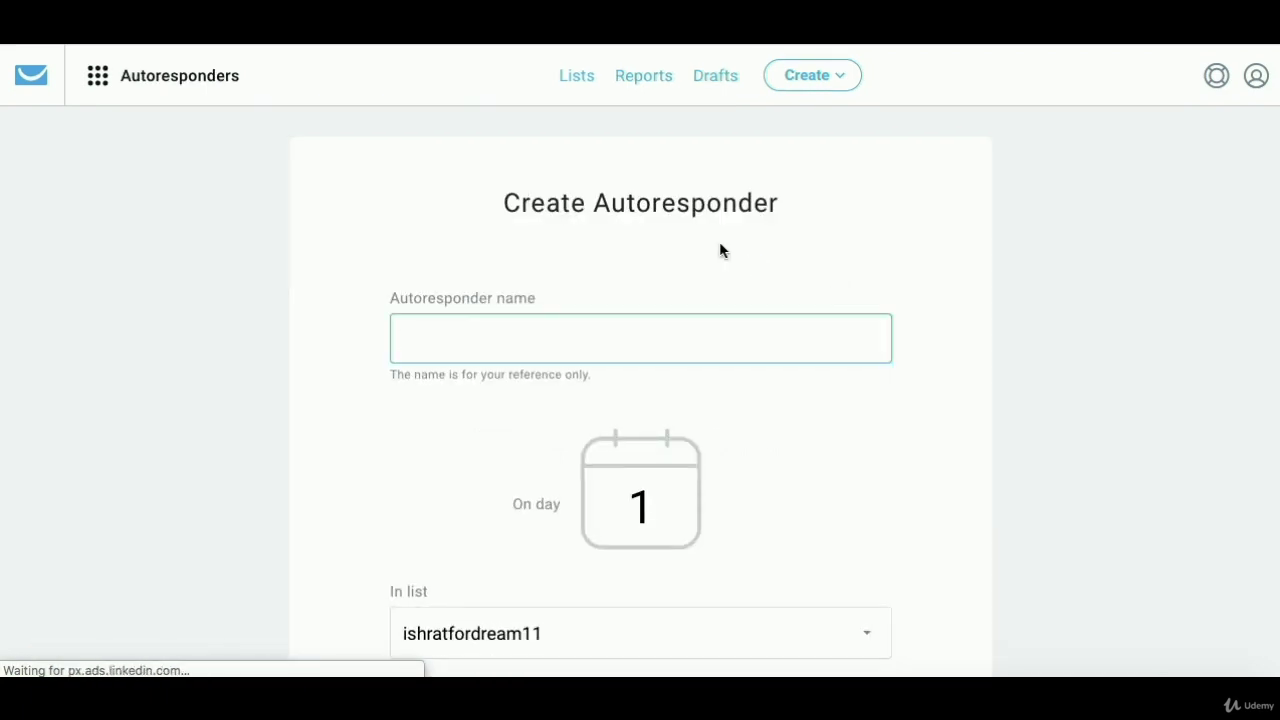
text(EmailMark22)
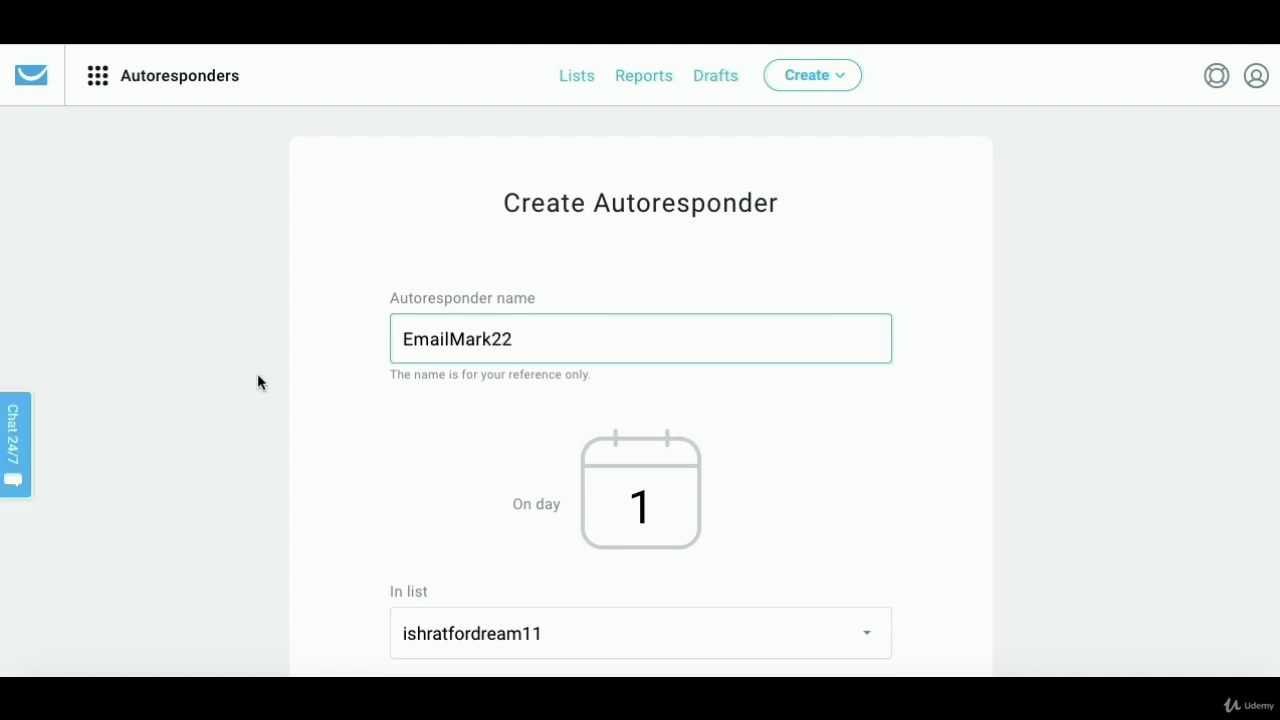
click(269, 376)
scroll(269, 376, down, 2)
scroll(270, 380, down, 3)
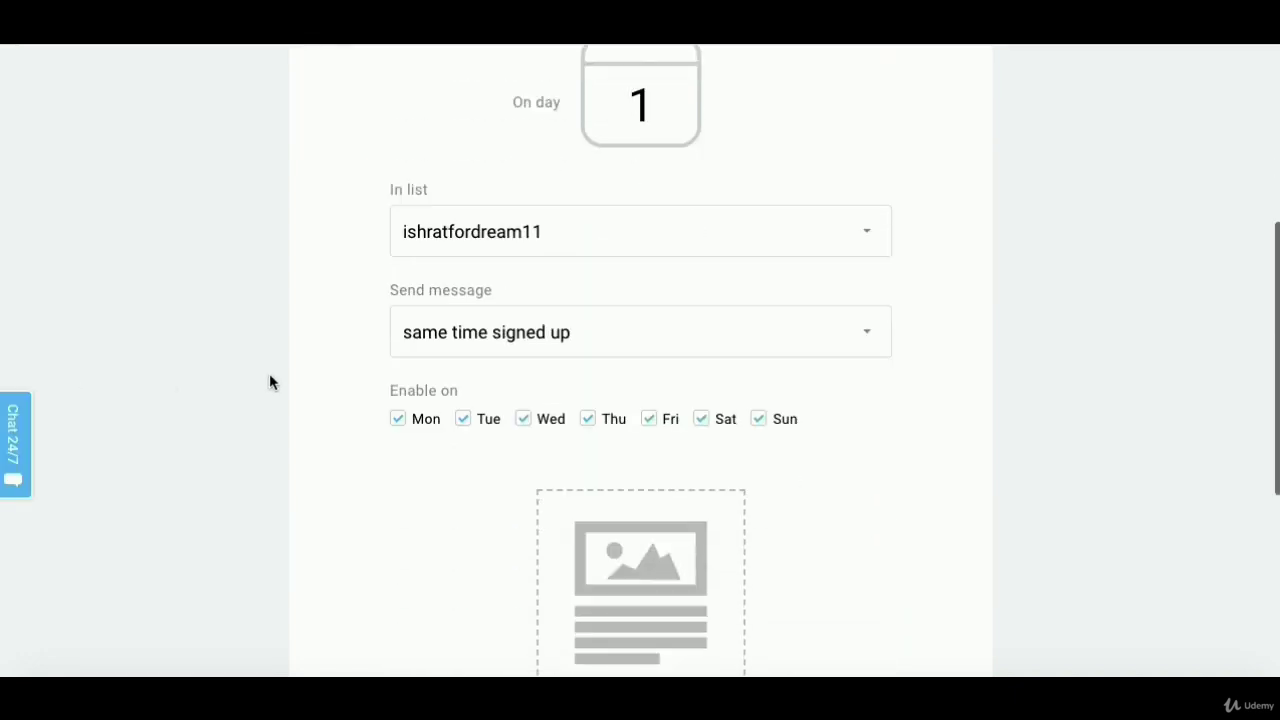
click(577, 254)
click(541, 311)
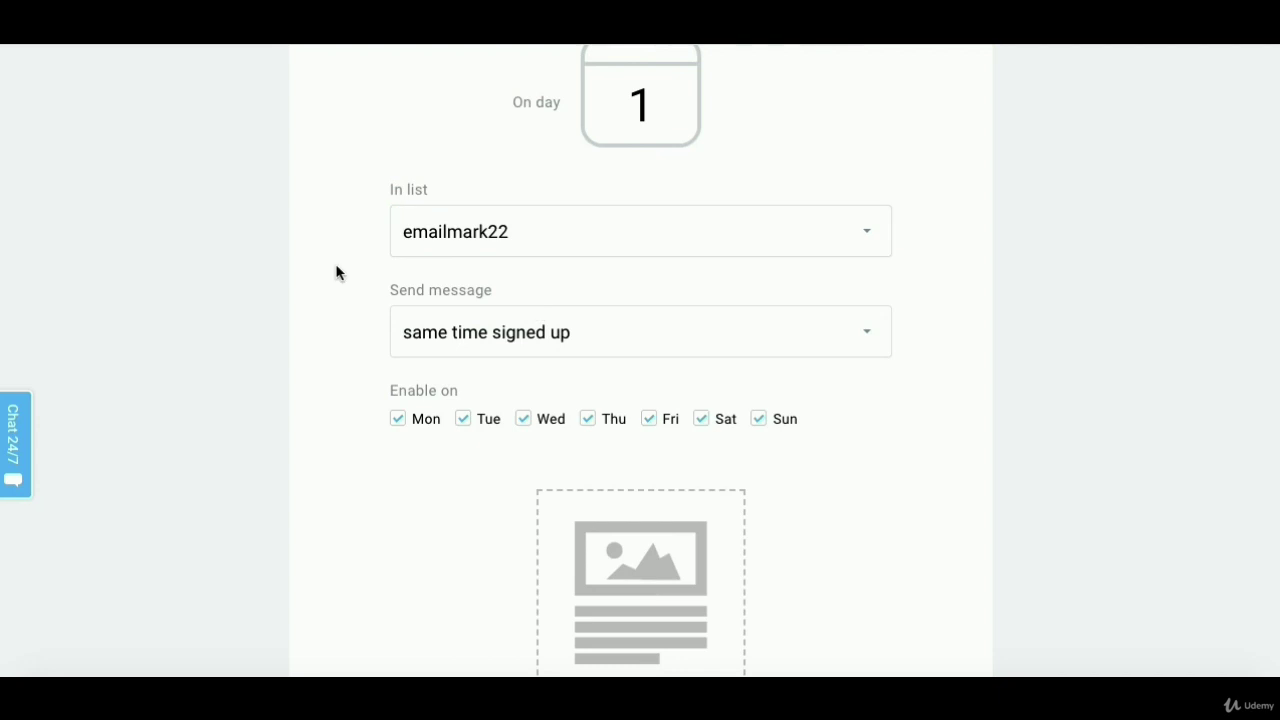
- Set the autoresponder to send on day 0
scroll(267, 300, up, 1)
scroll(267, 297, up, 3)
scroll(267, 297, down, 1)
scroll(267, 297, down, 3)
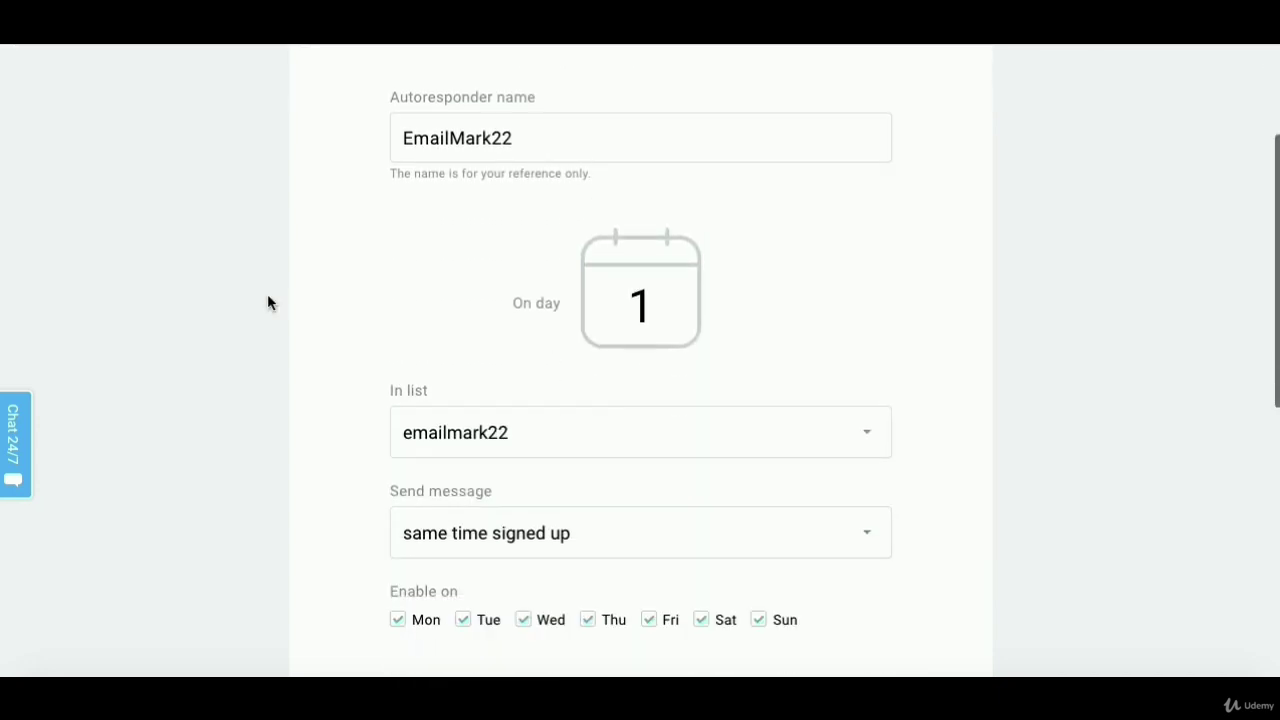
click(662, 153)
key(BackSpace)
text(0)
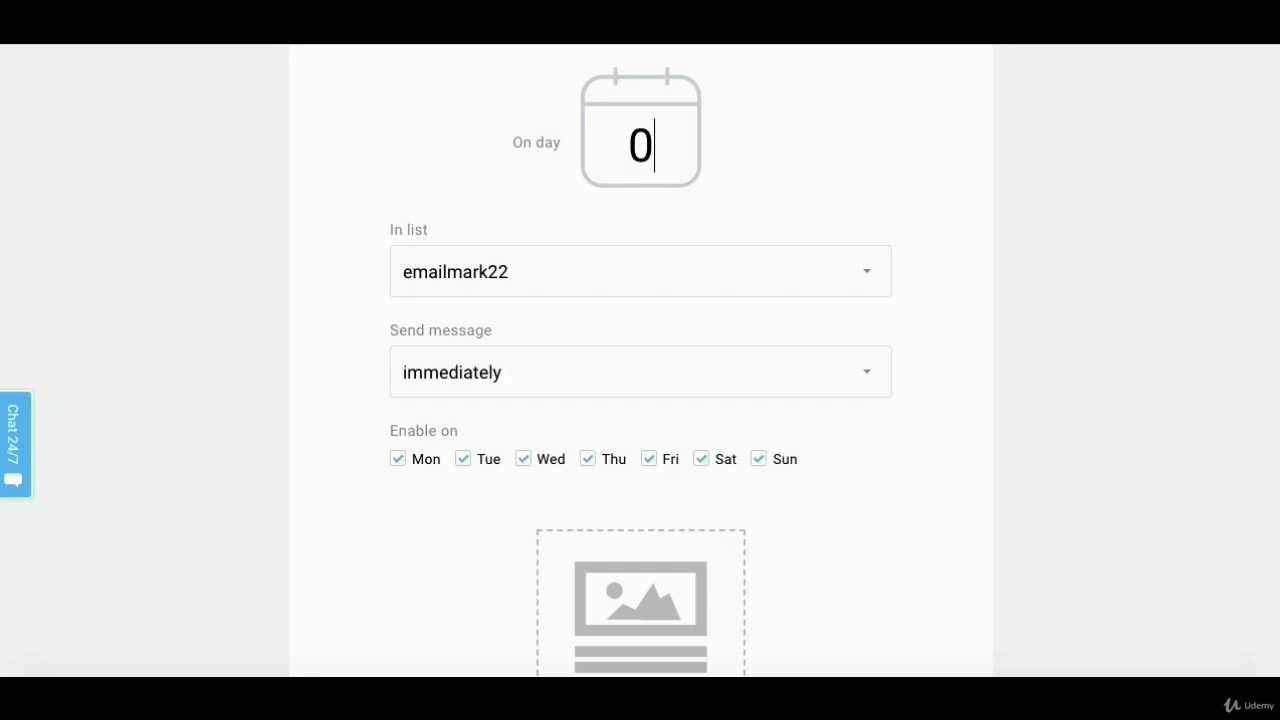
scroll(290, 235, down, 1)
scroll(286, 233, down, 5)
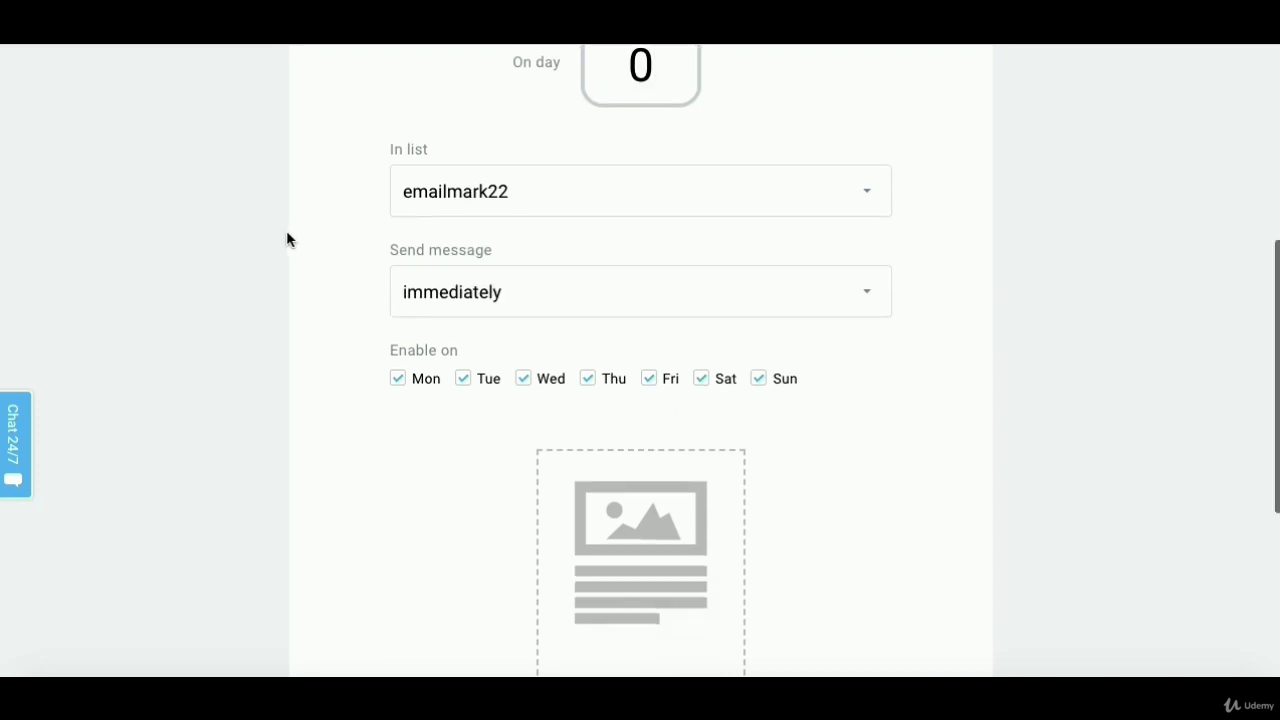
scroll(294, 240, up, 10)
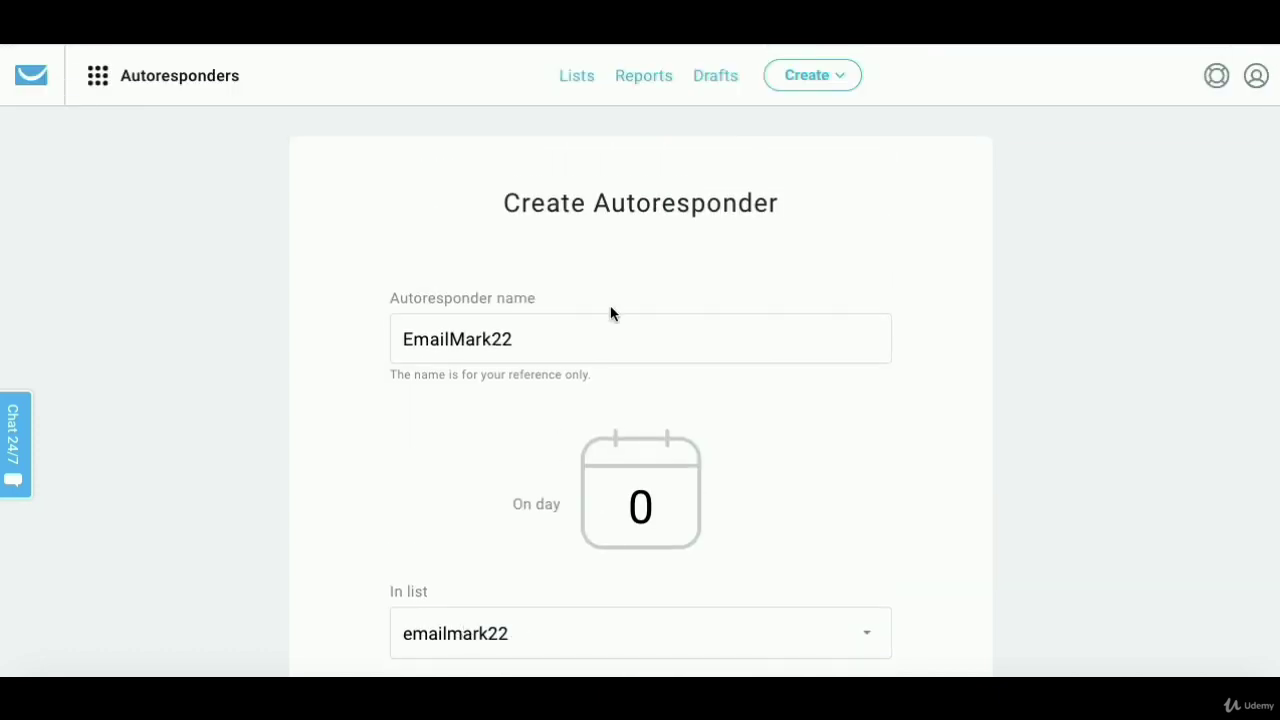
scroll(654, 346, down, 5)
scroll(648, 509, down, 6)
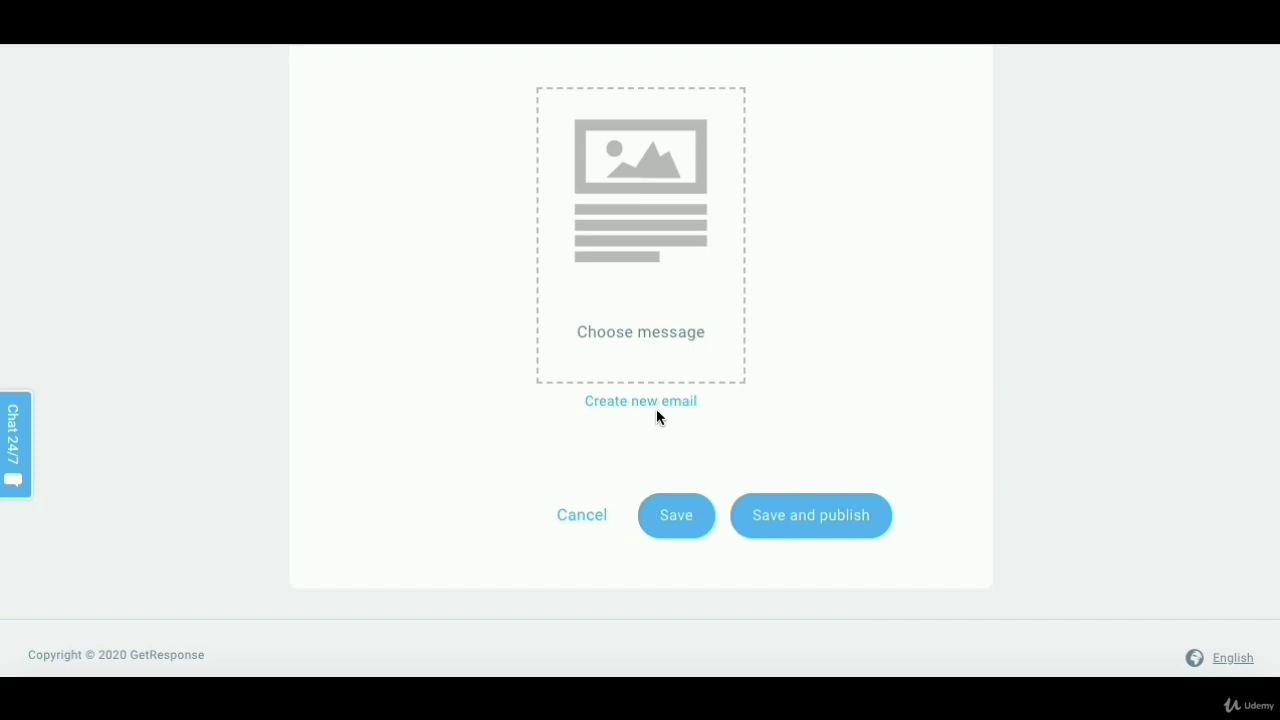
scroll(657, 410, up, 4)
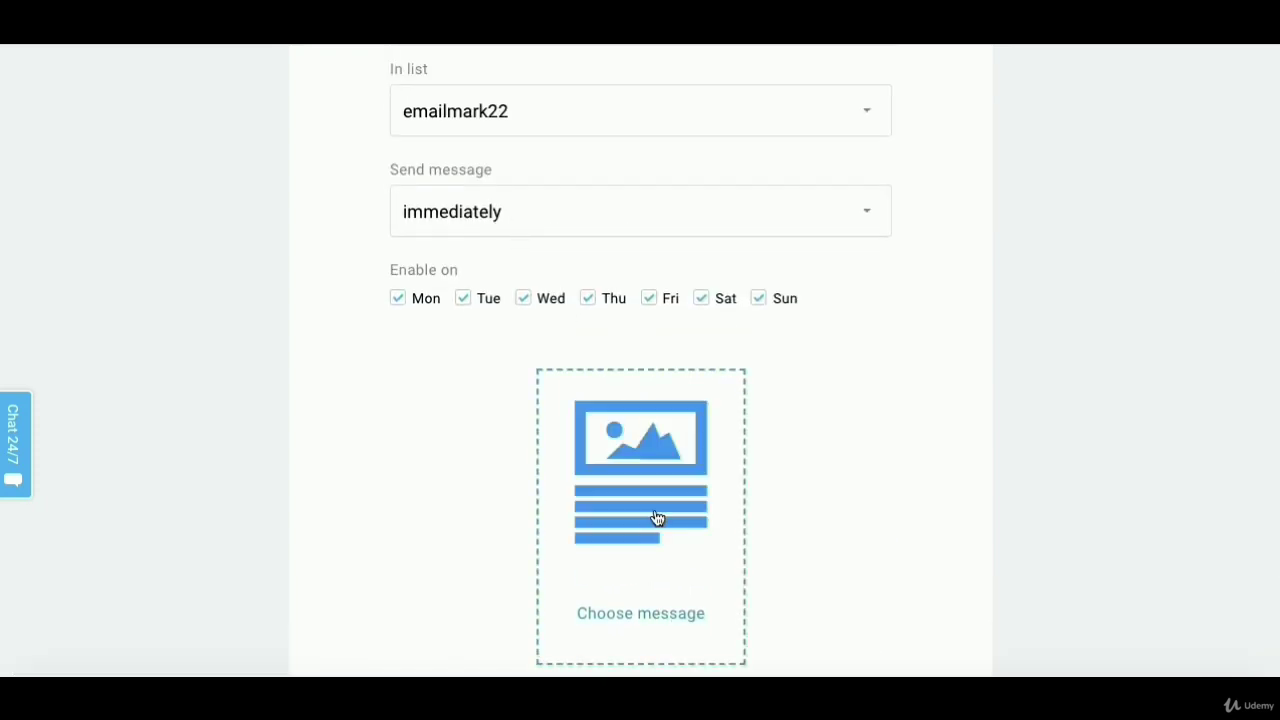
scroll(717, 411, down, 1)
scroll(866, 178, up, 1)
scroll(866, 177, up, 4)
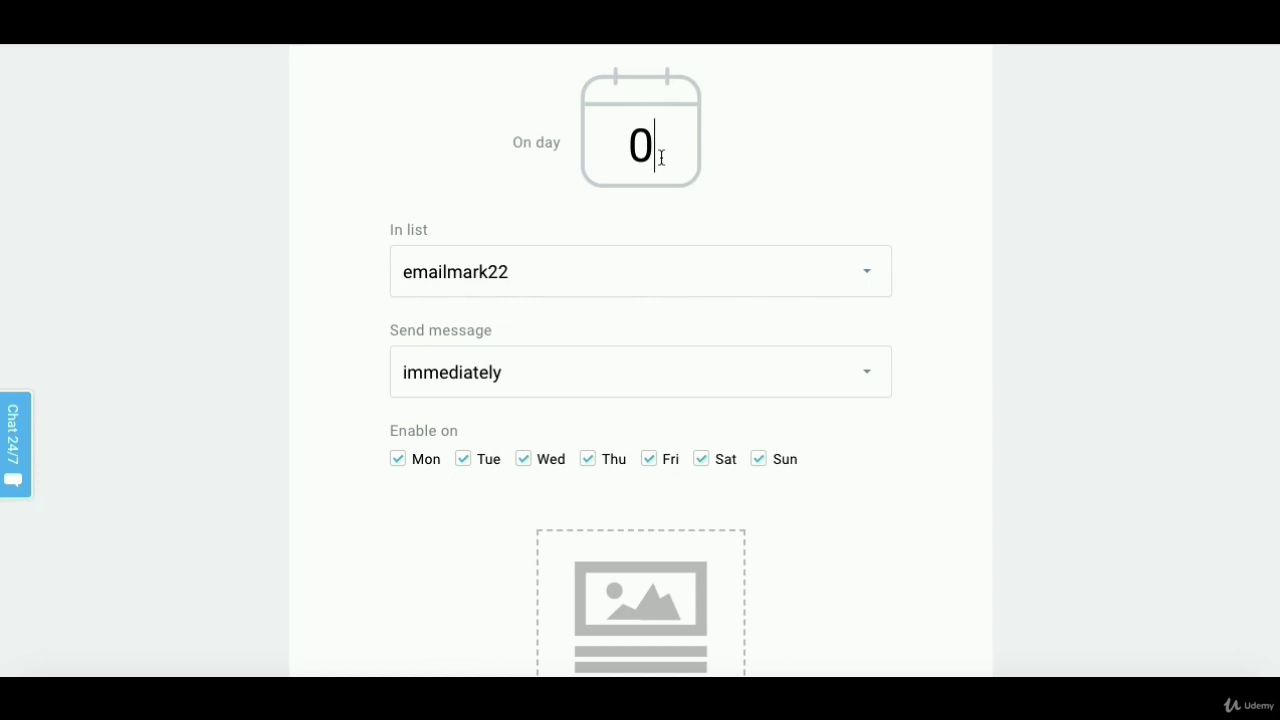
double_click(661, 157)
text(2)
key(BackSpace)
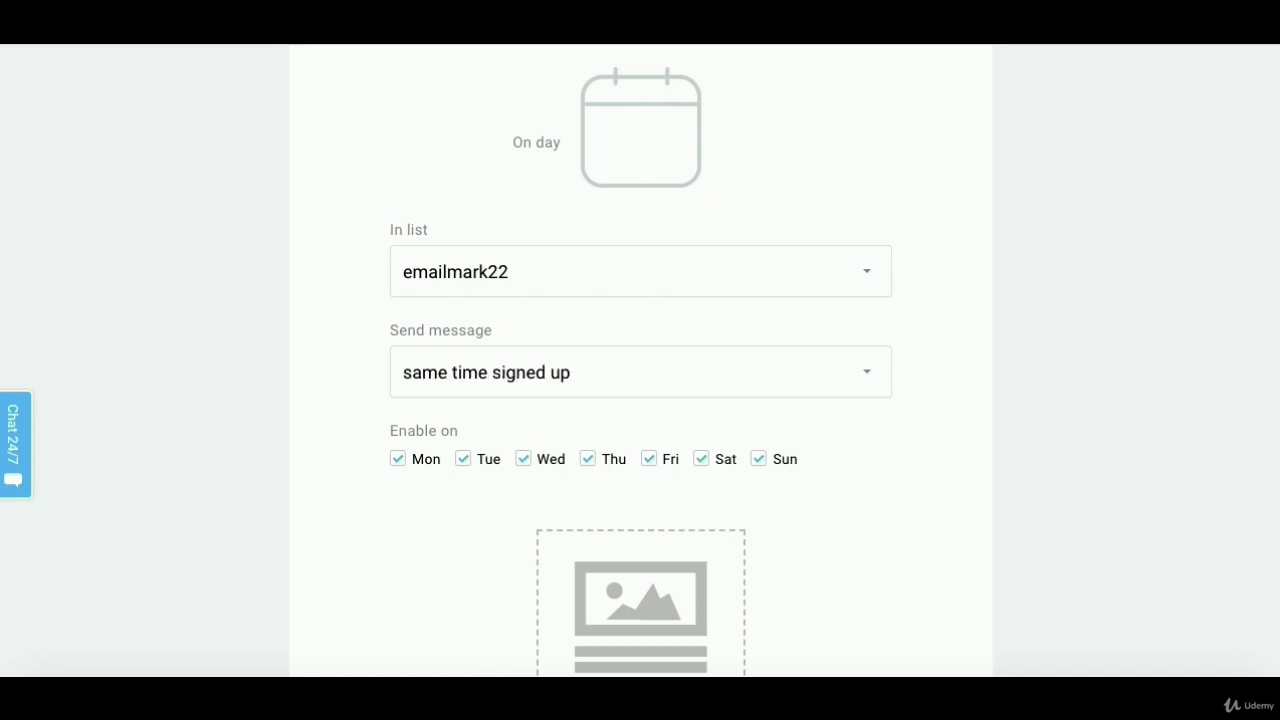
text(0)
- Begin a new email as the autoresponder's message via Create new email
scroll(266, 362, down, 3)
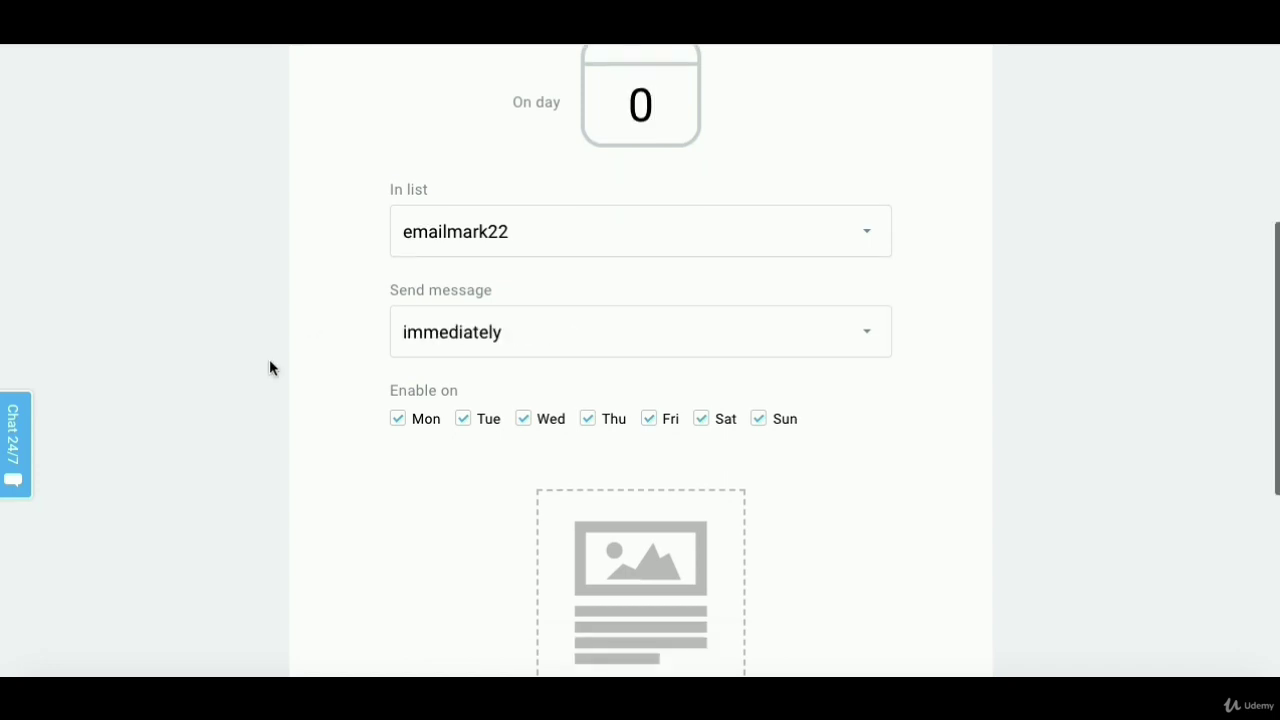
scroll(269, 368, down, 3)
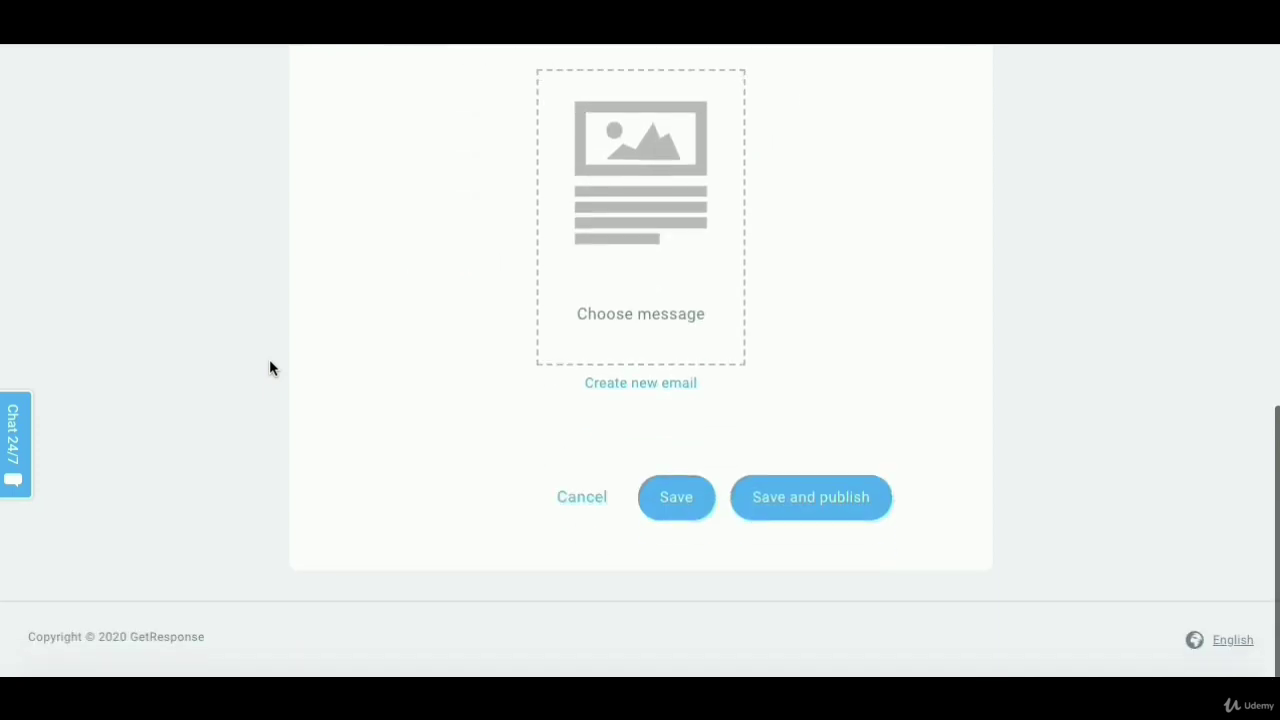
click(626, 386)
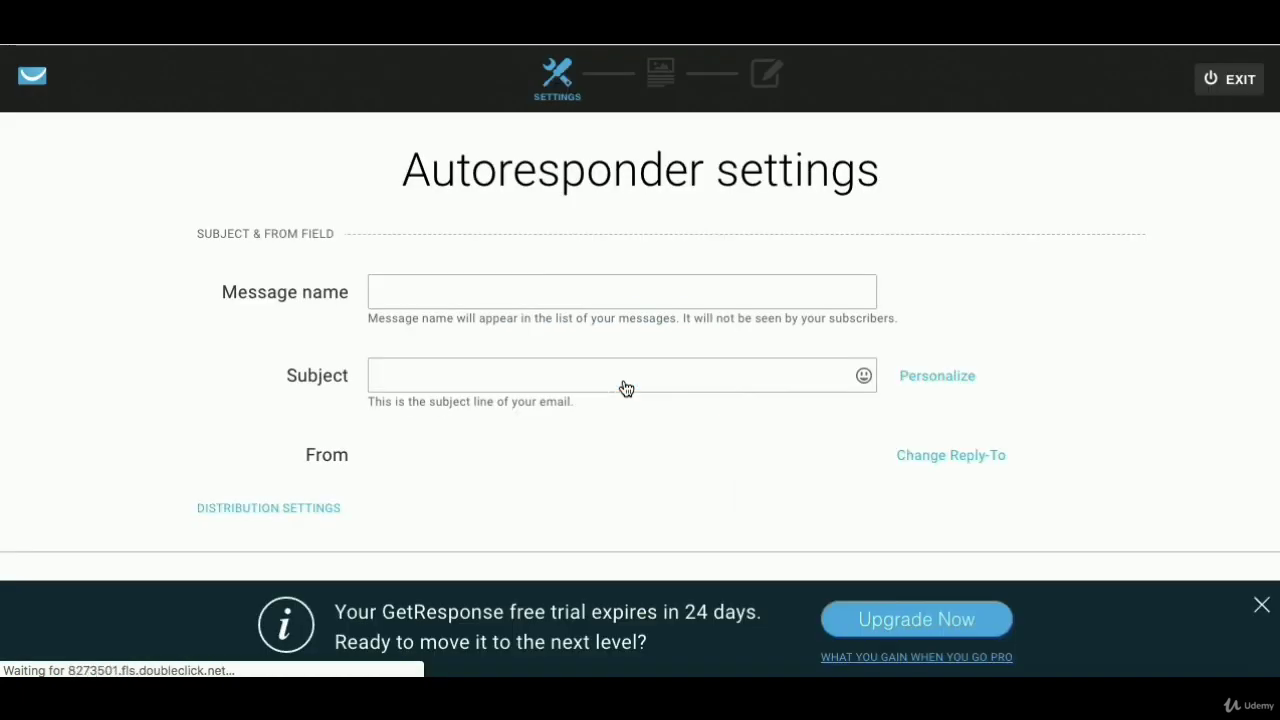
- Enter message name 'Email 1' and subject 'Congrats, here is your fB course', then go to templates
click(597, 290)
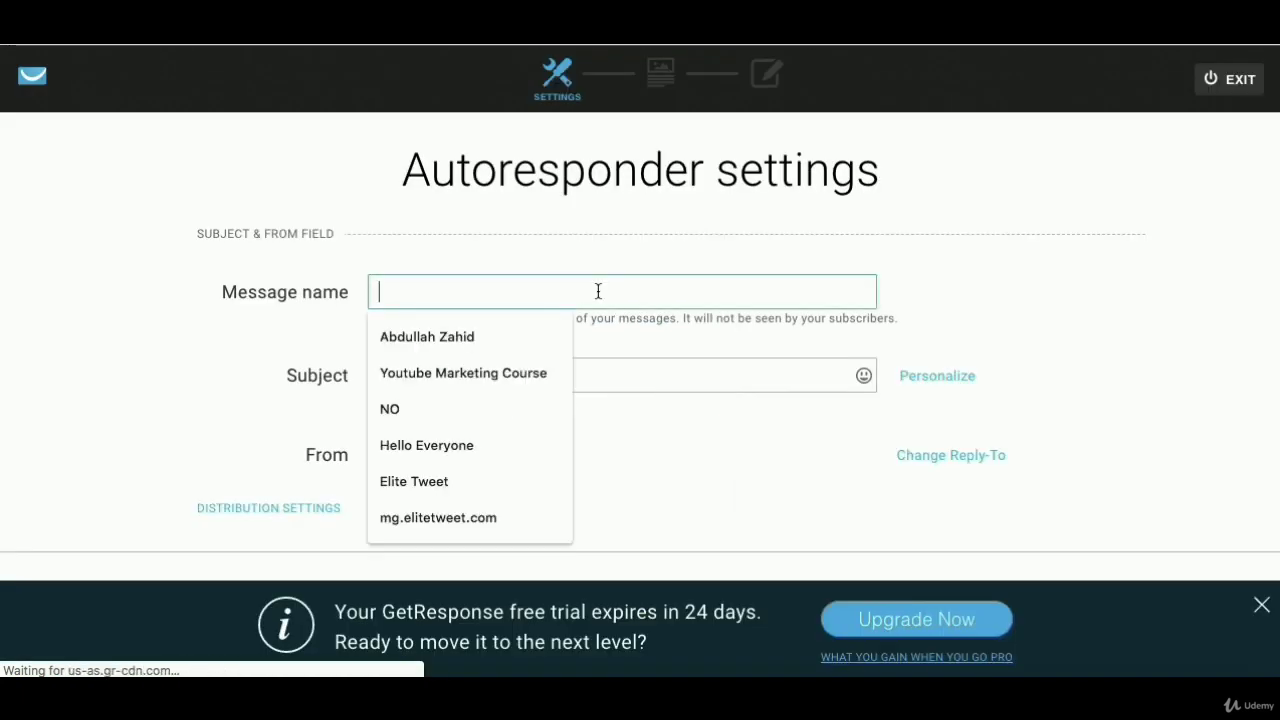
text(Email 1)
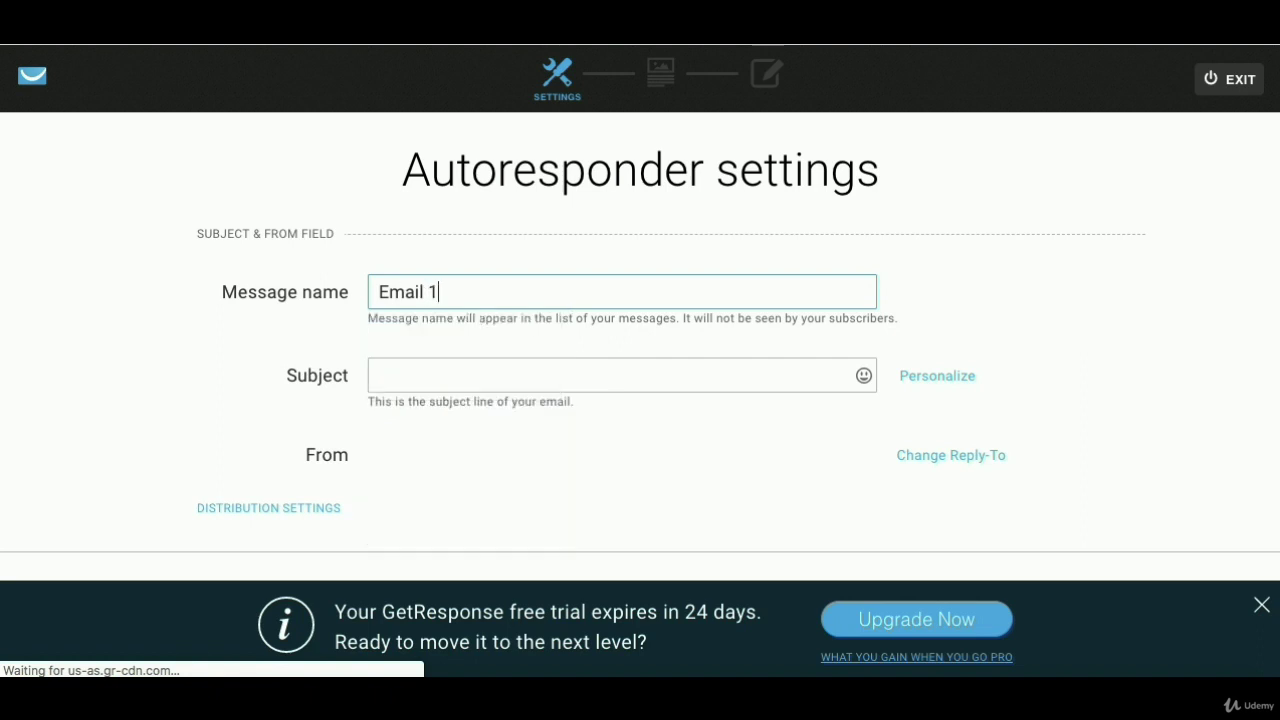
click(604, 371)
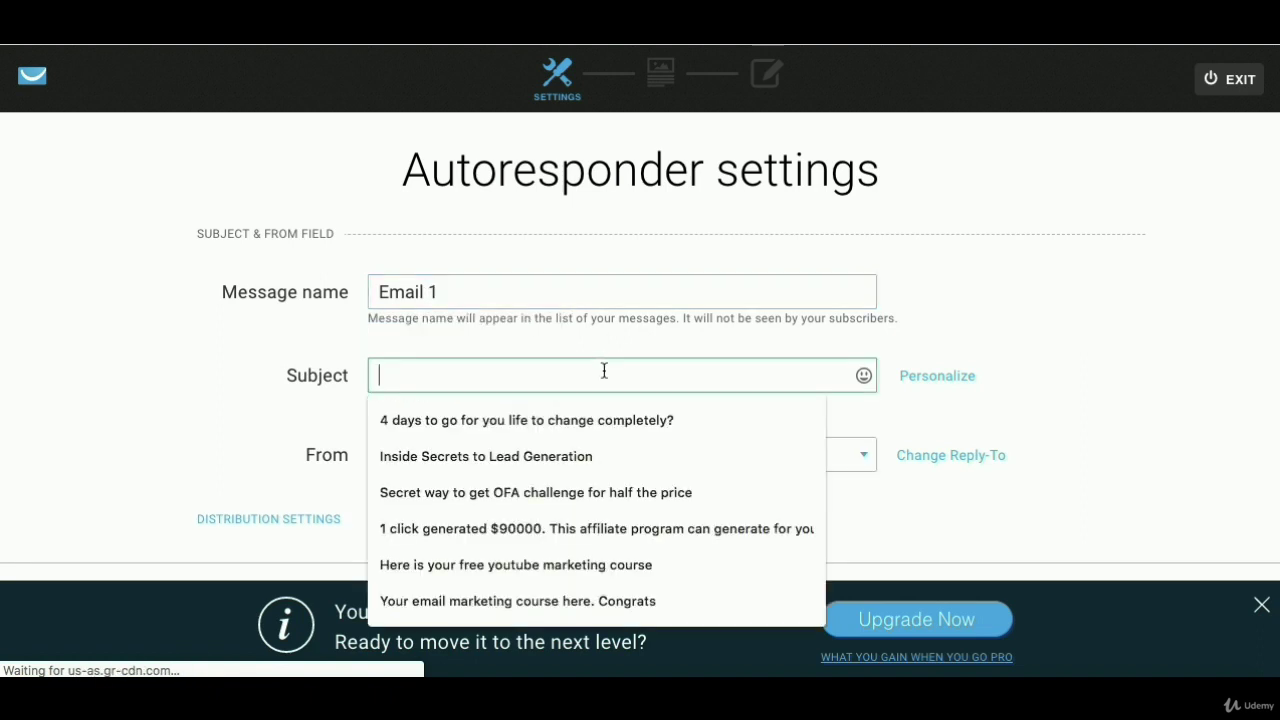
text(Congrats, here is your fB course)
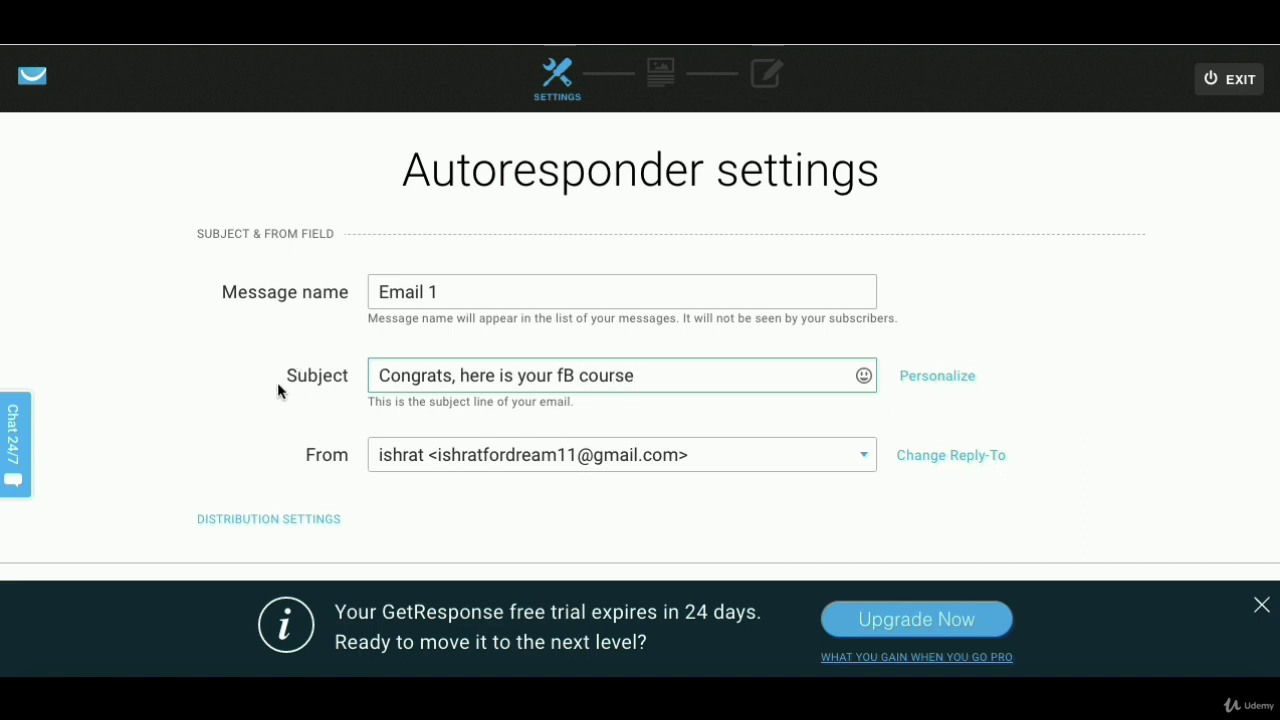
click(259, 443)
scroll(259, 443, down, 3)
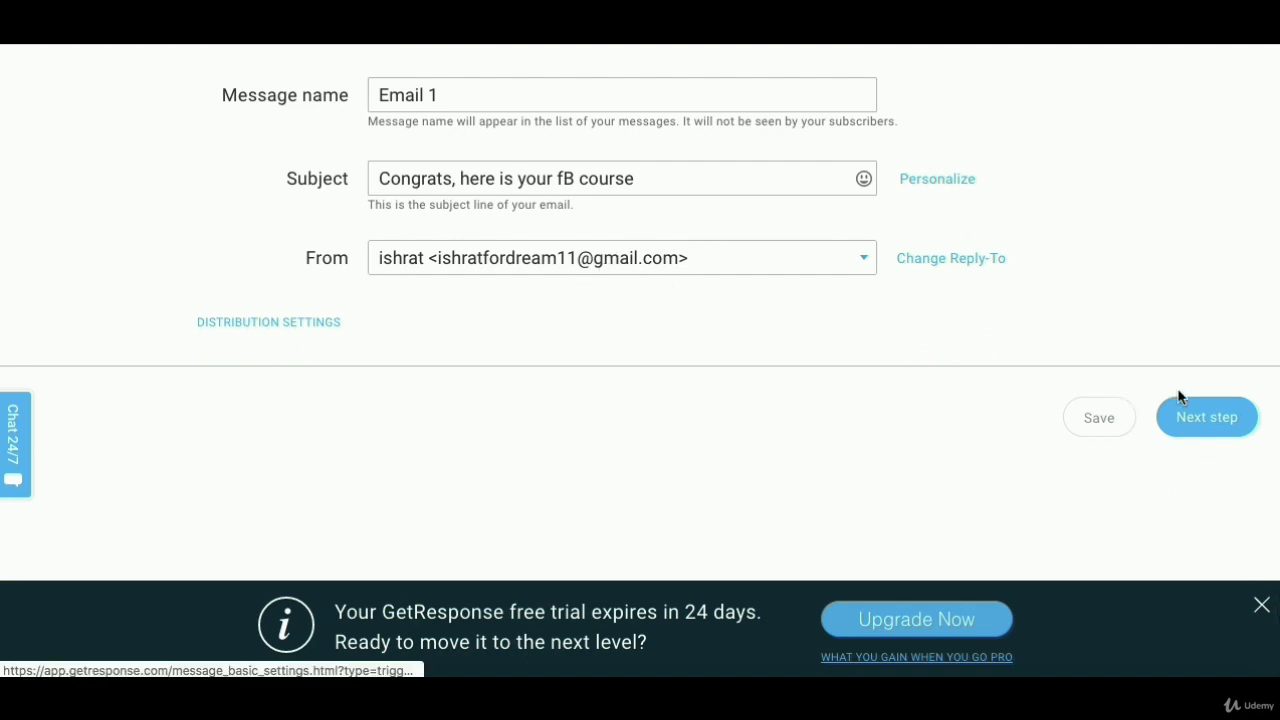
click(1228, 426)
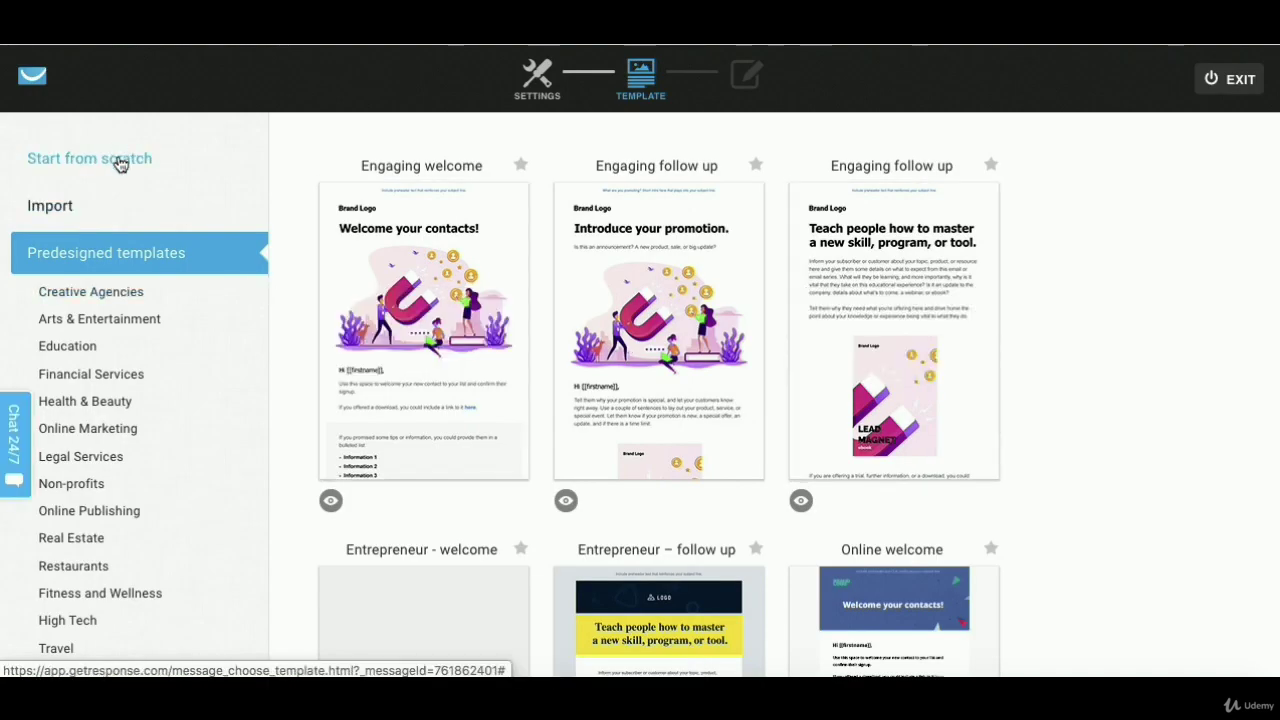
- Use the 1 column-3 layout from the Start from scratch blank templates
mouse_move(460, 318)
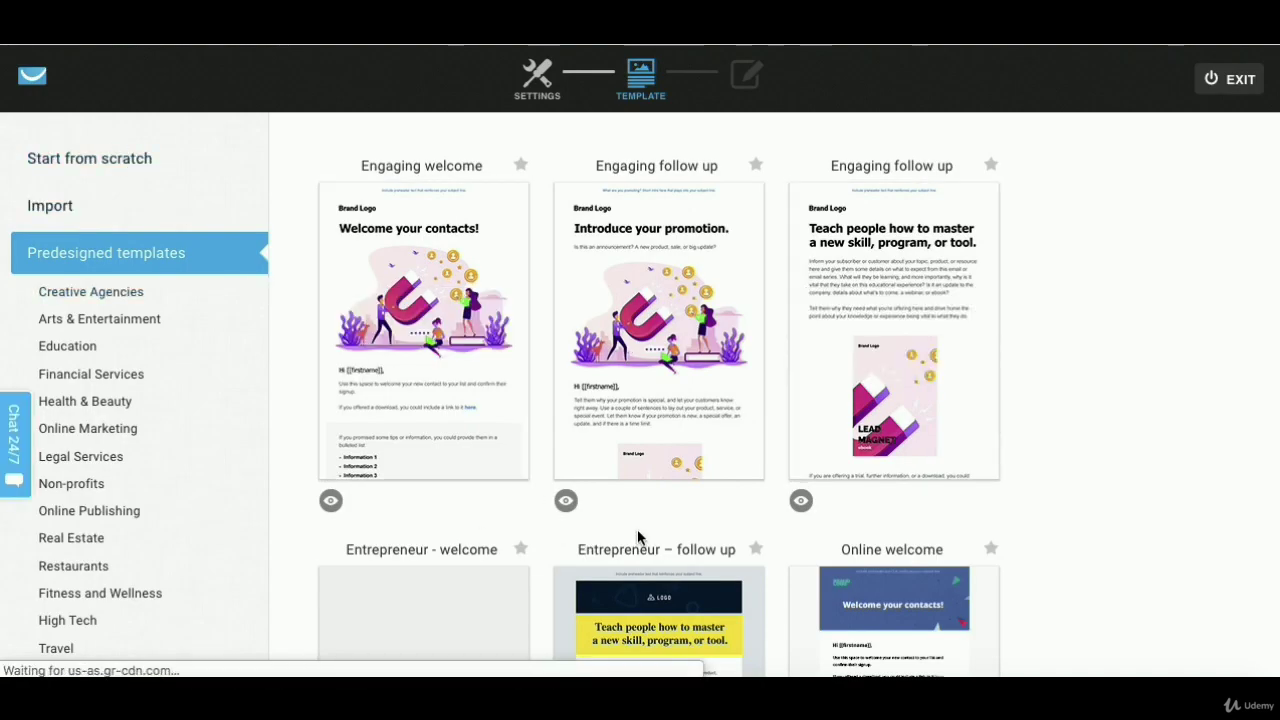
click(94, 172)
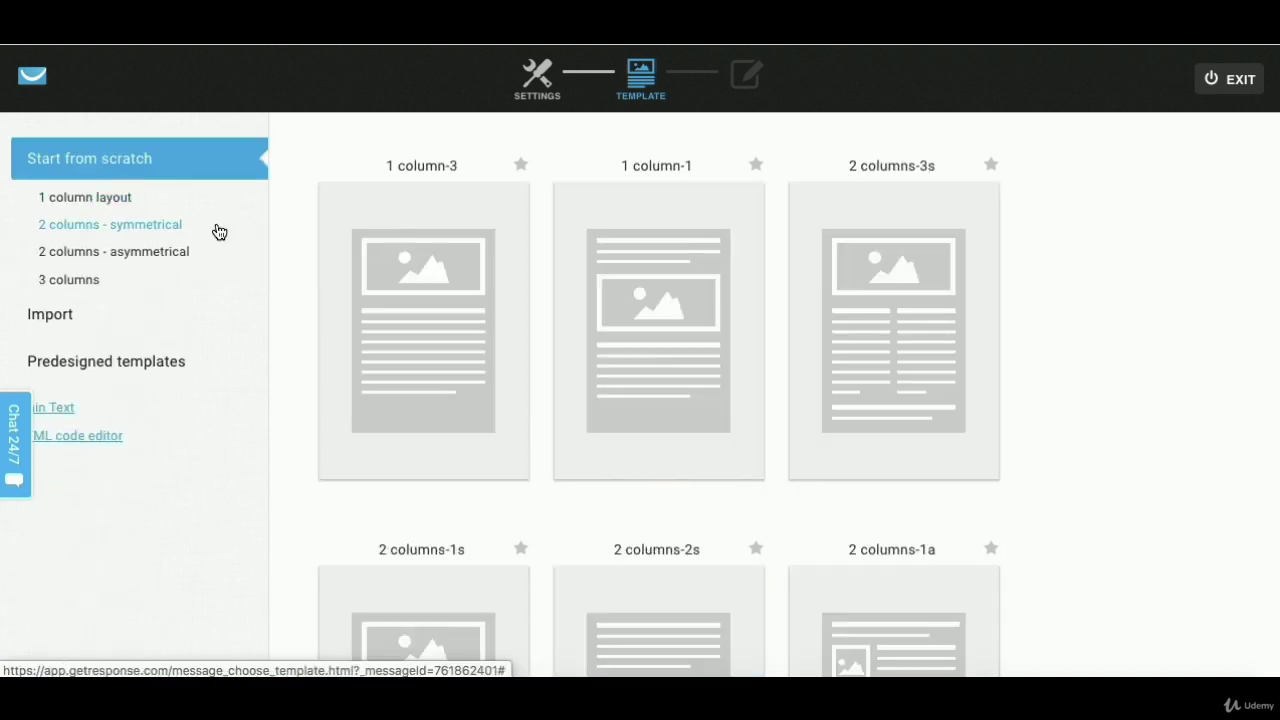
mouse_move(390, 288)
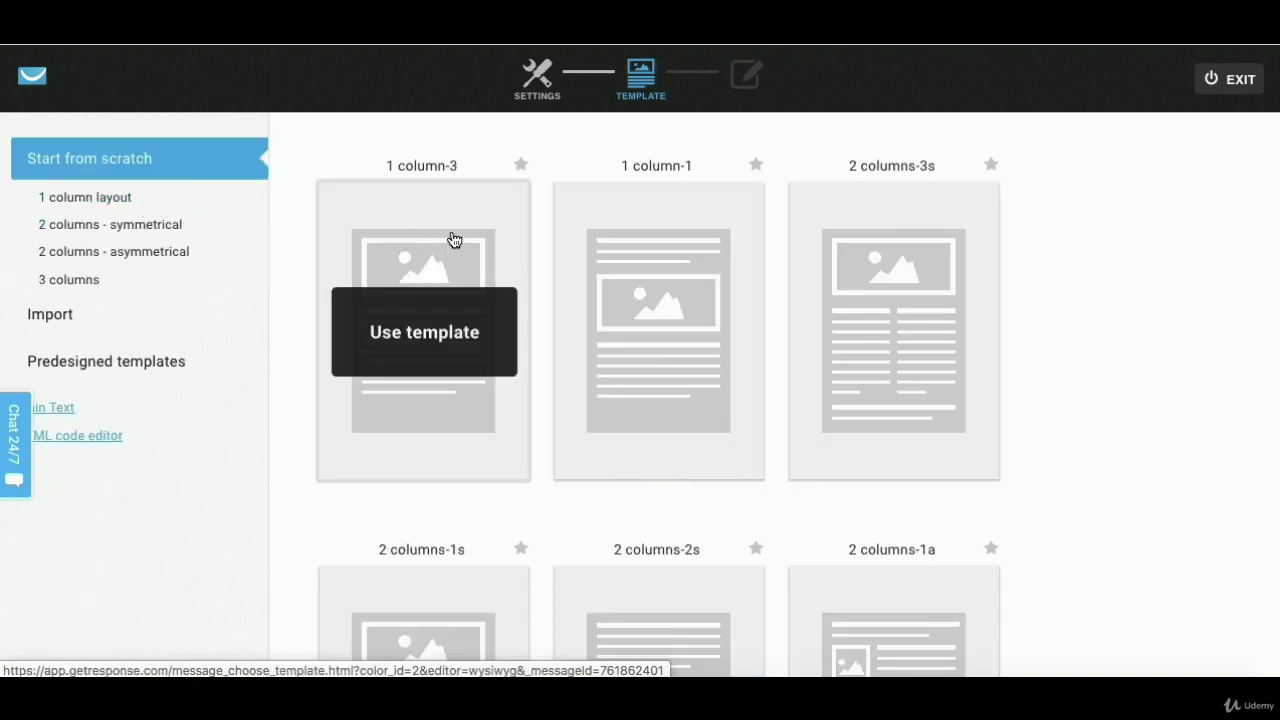
click(453, 240)
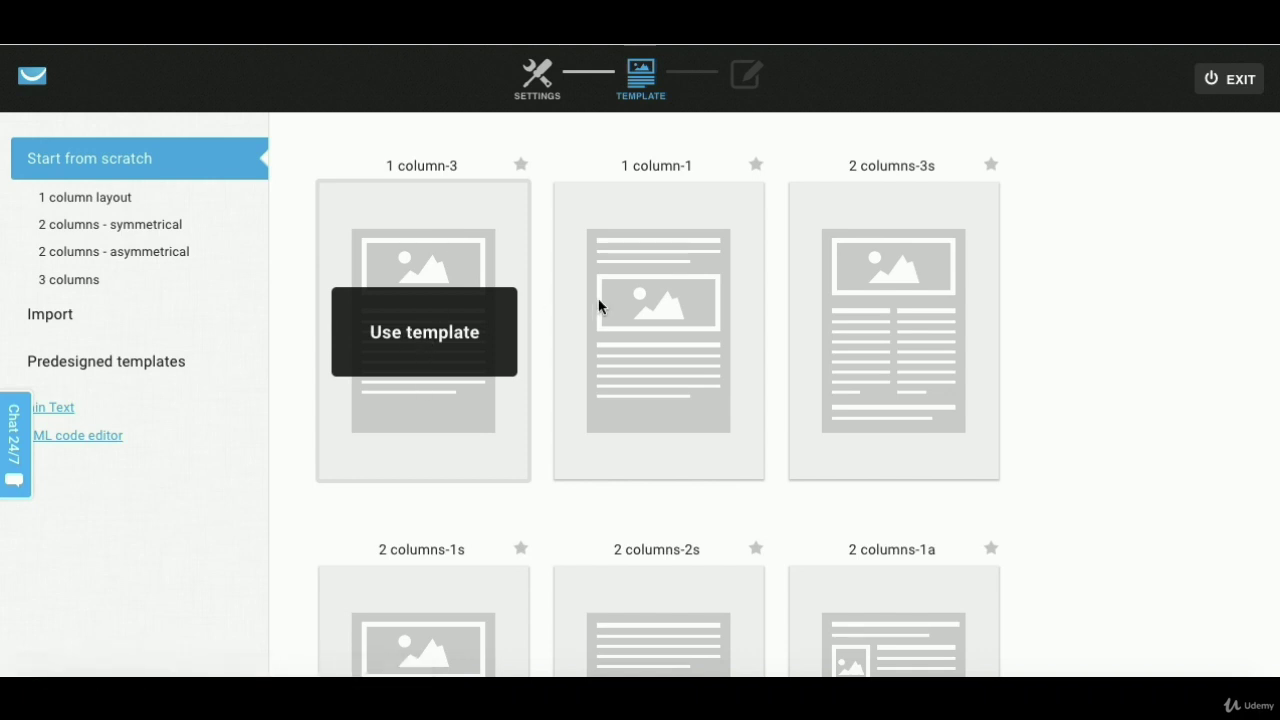
click(414, 293)
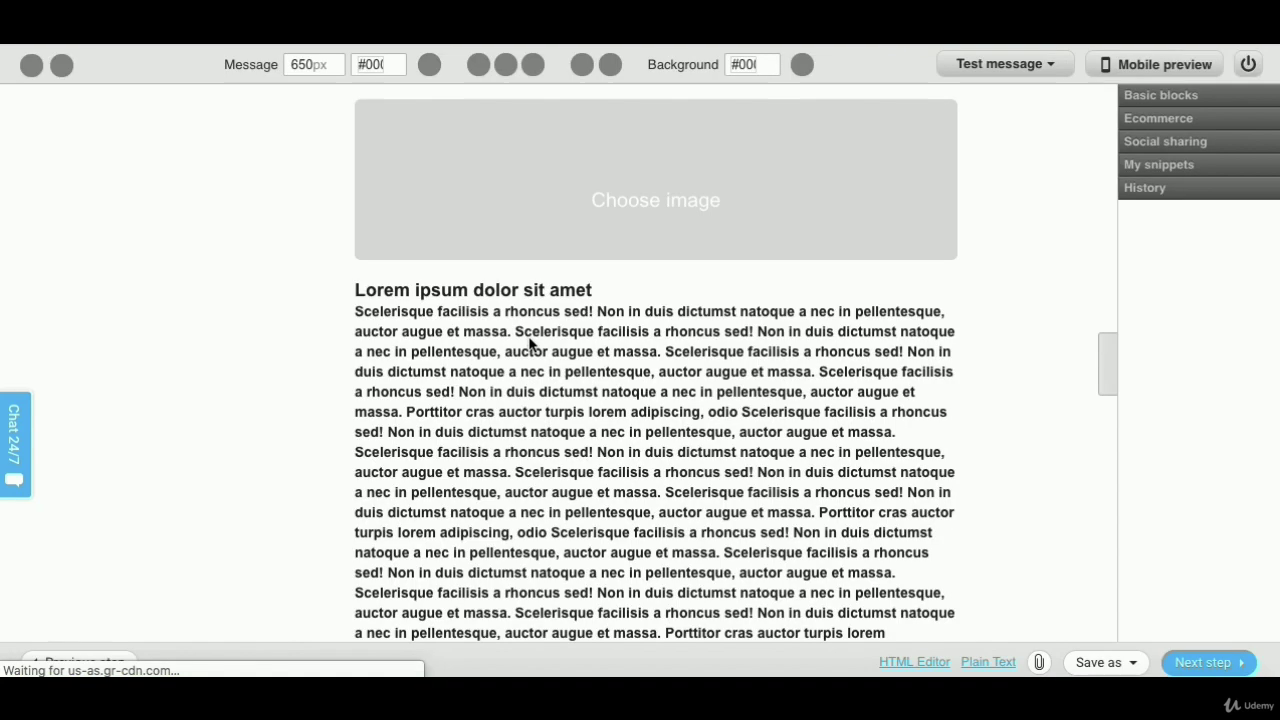
- Replace the placeholder with 'Congrats!', the FB course download sentence and 'LINK.....', then save
triple_click(565, 352)
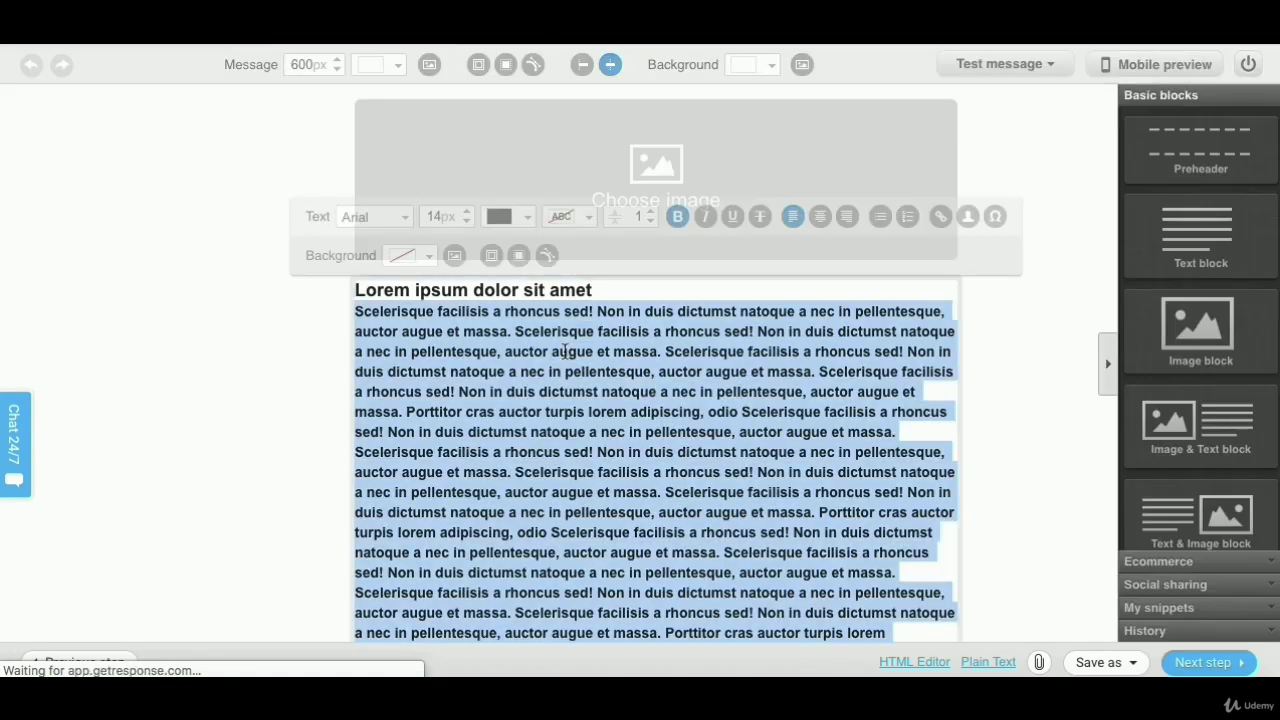
key(BackSpace)
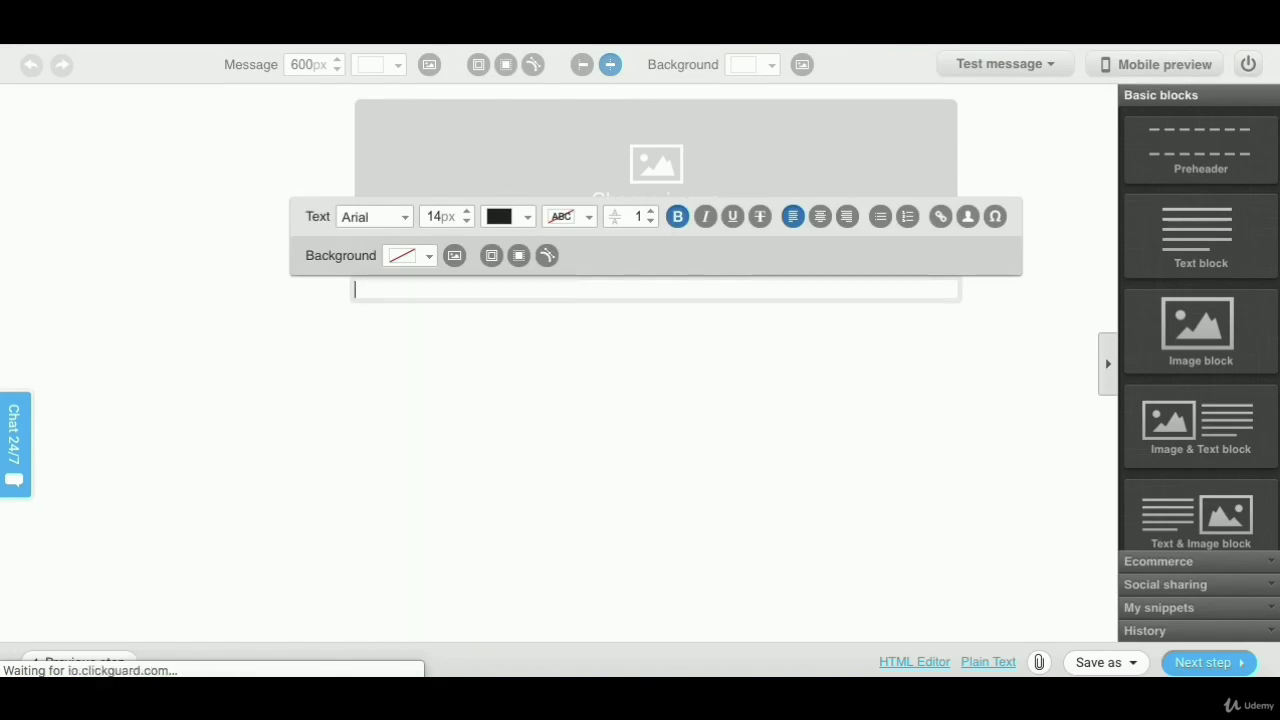
text(Congrats!)
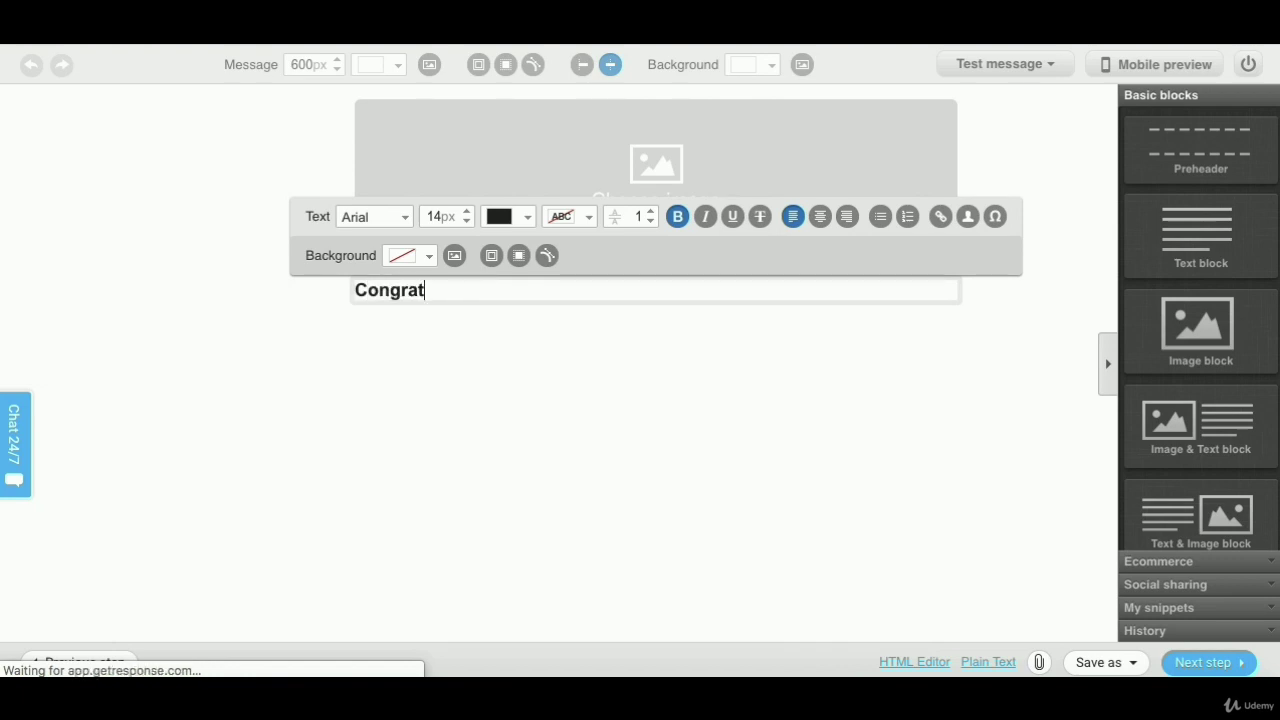
key(Return)
key(Return)
text(H)
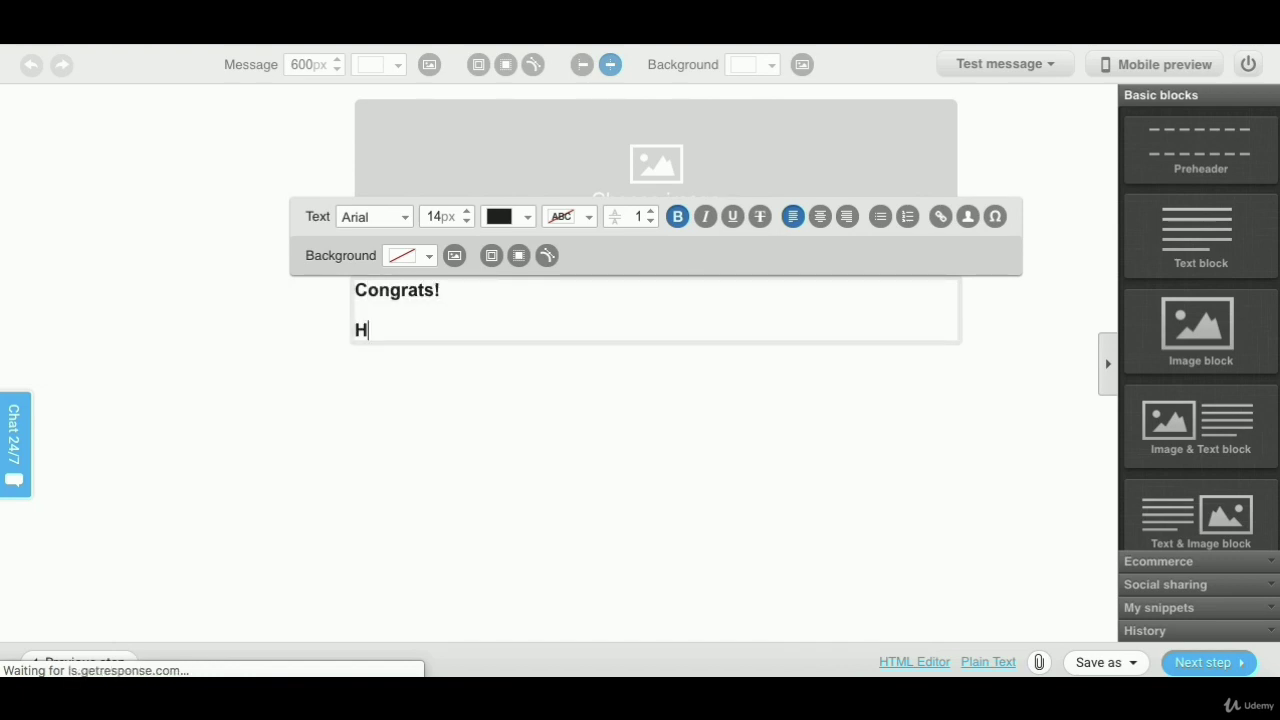
text(ere is the link to downloa)
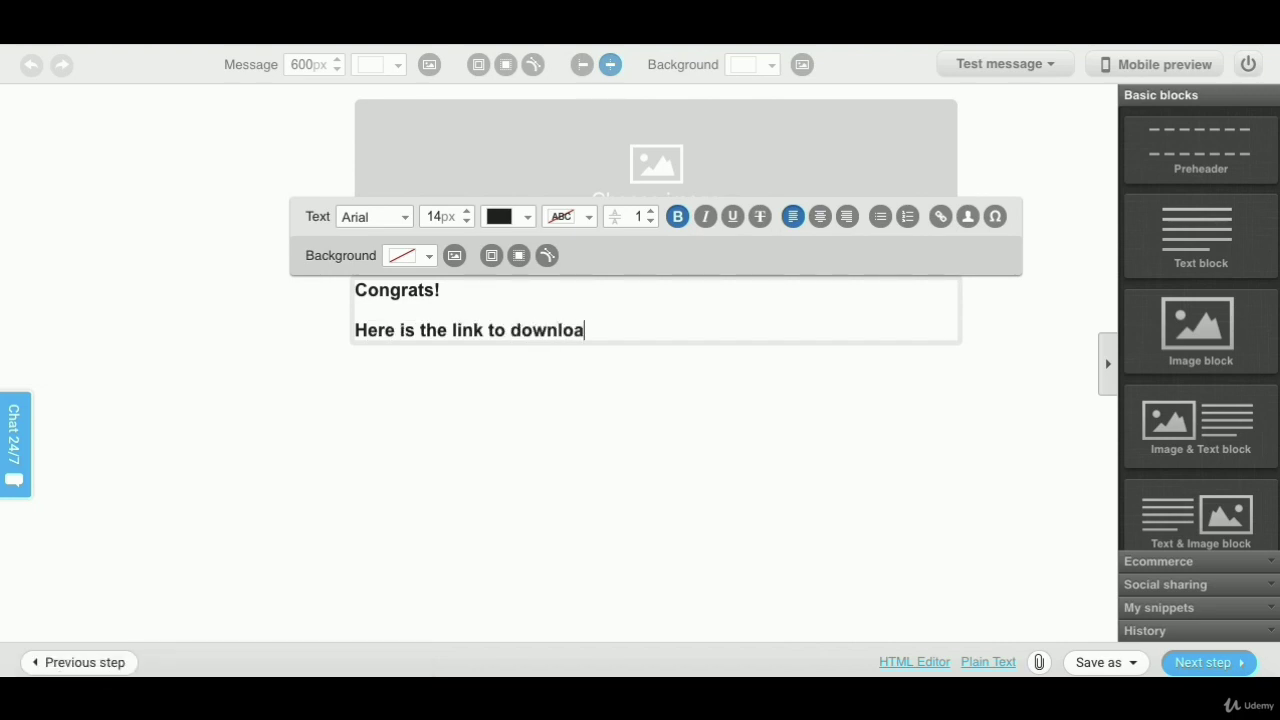
text(d your respec)
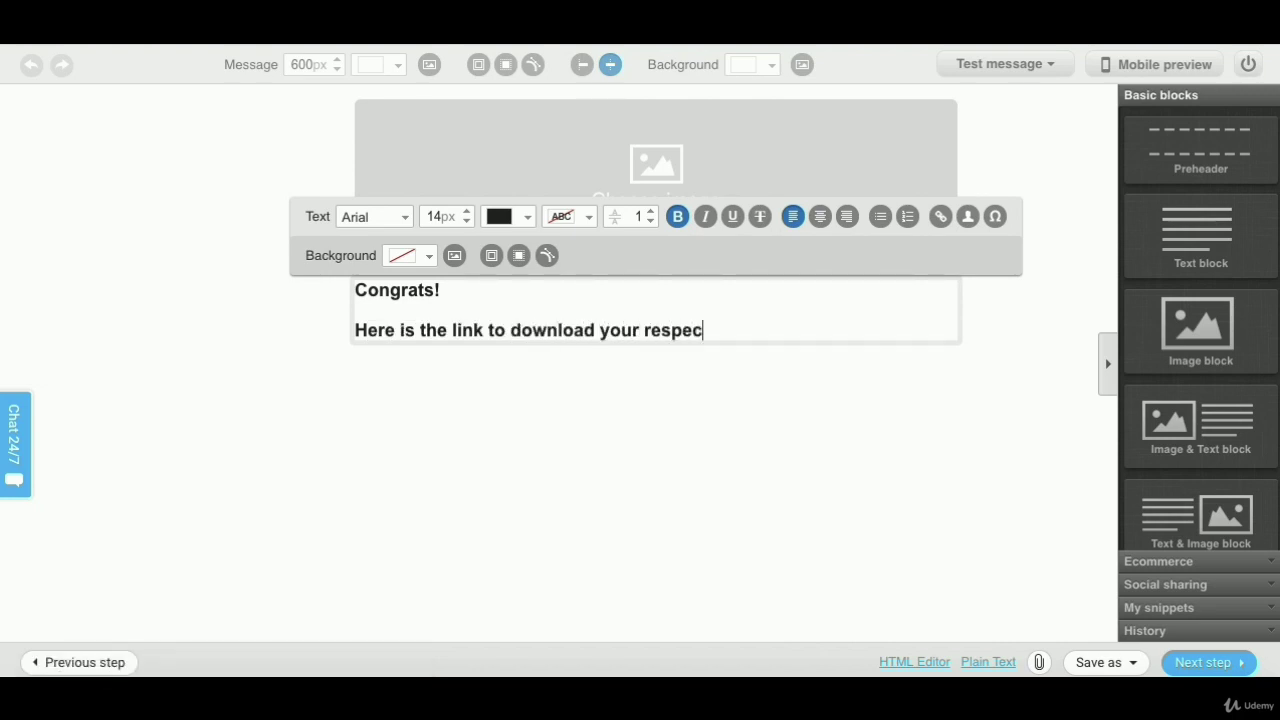
text(tive FB course.)
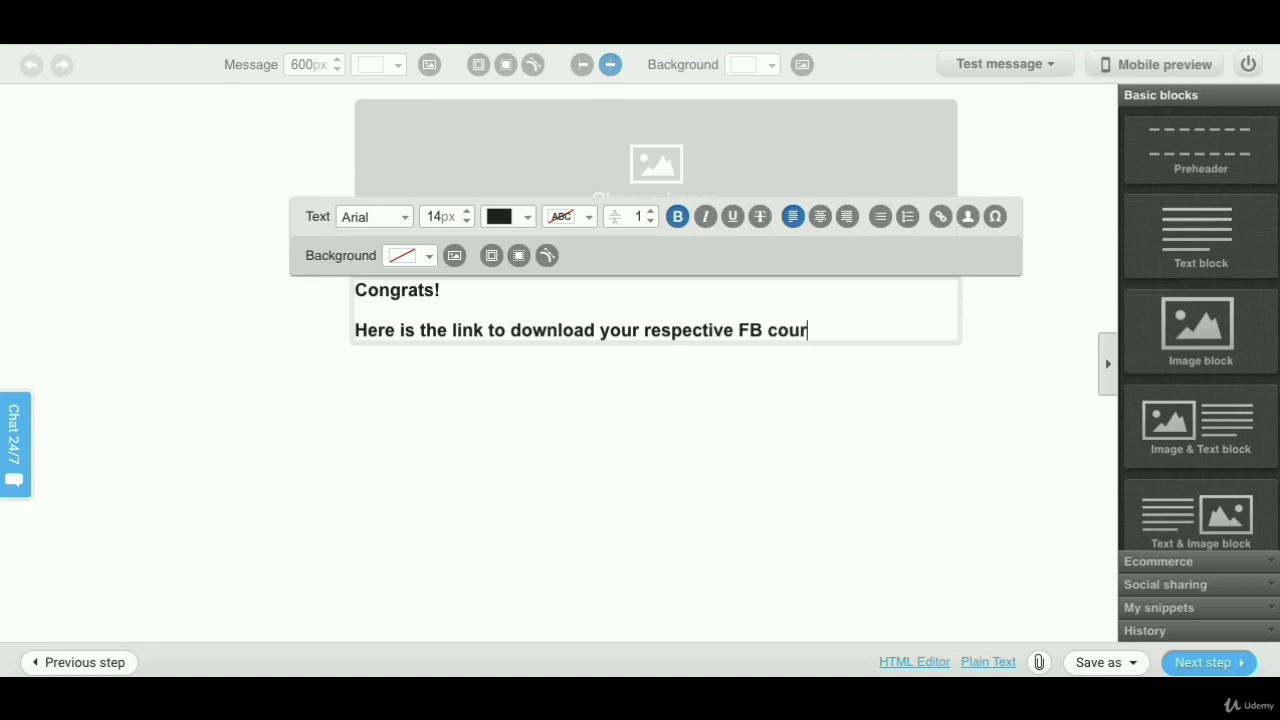
key(Return)
key(Return)
text(LIN)
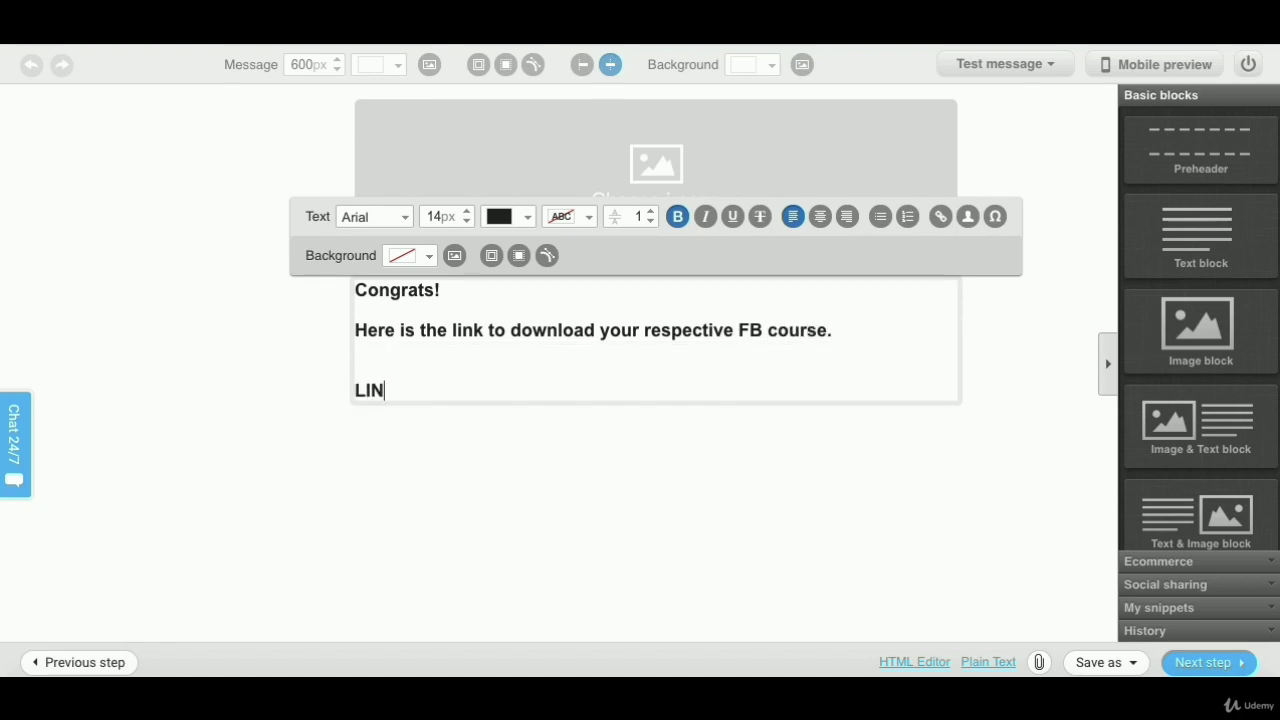
text(K..........)
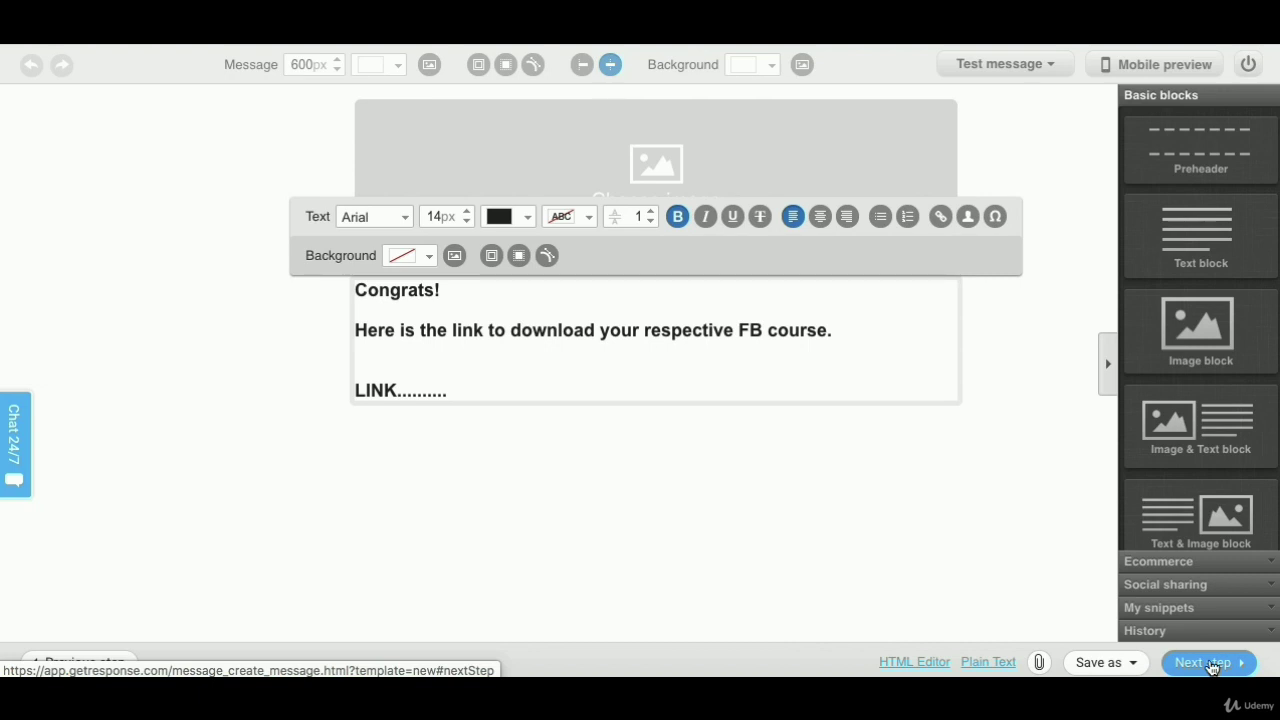
click(1210, 664)
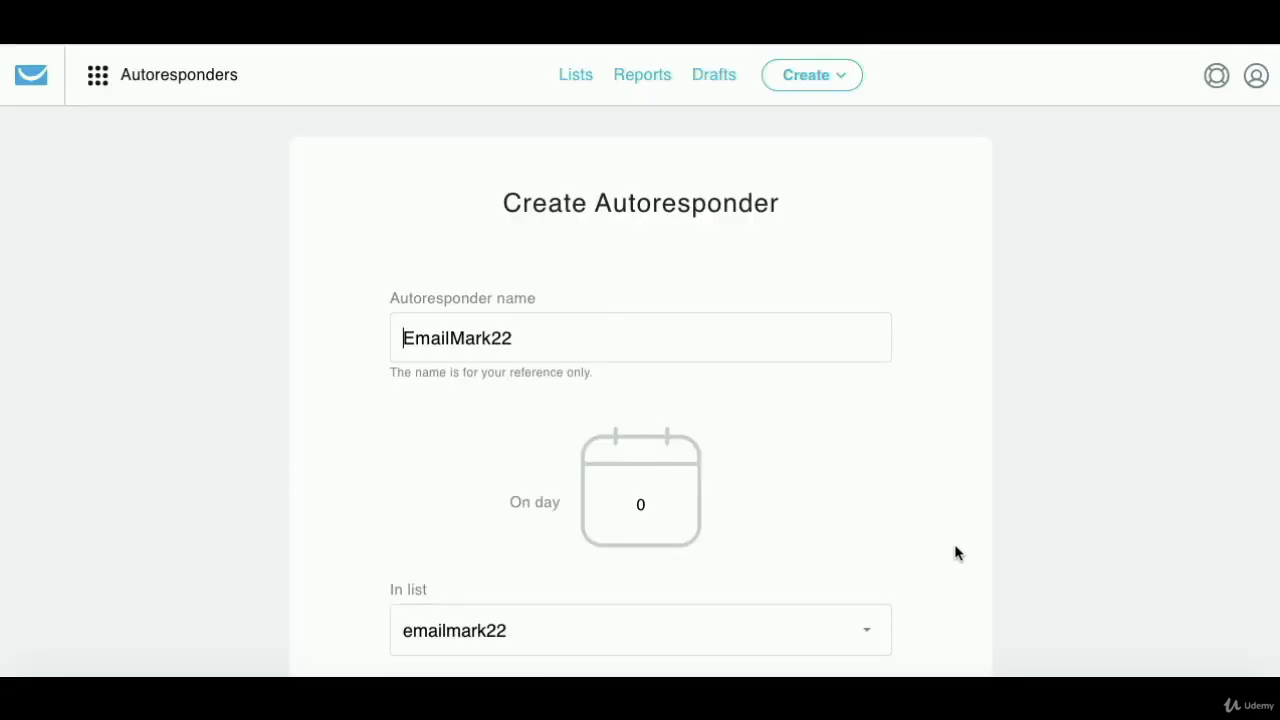
- Save and publish the day-0 autoresponder with the Email 1 message
scroll(986, 369, down, 5)
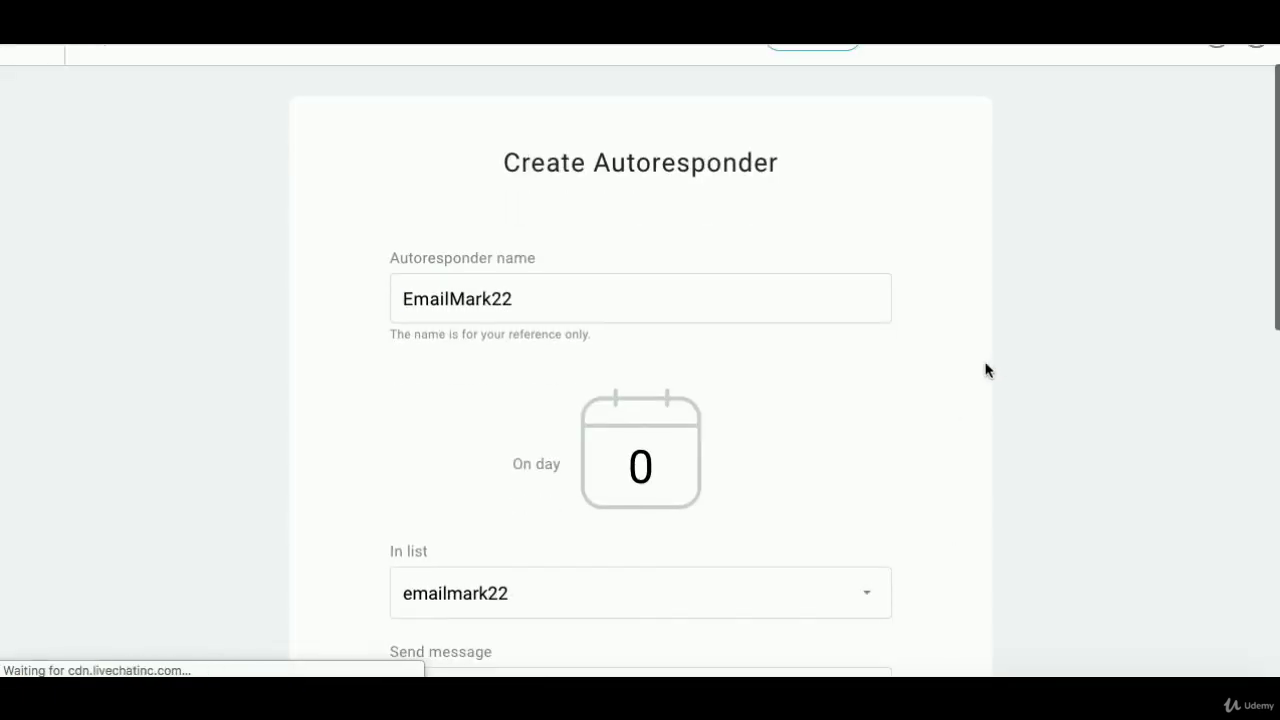
scroll(657, 309, down, 12)
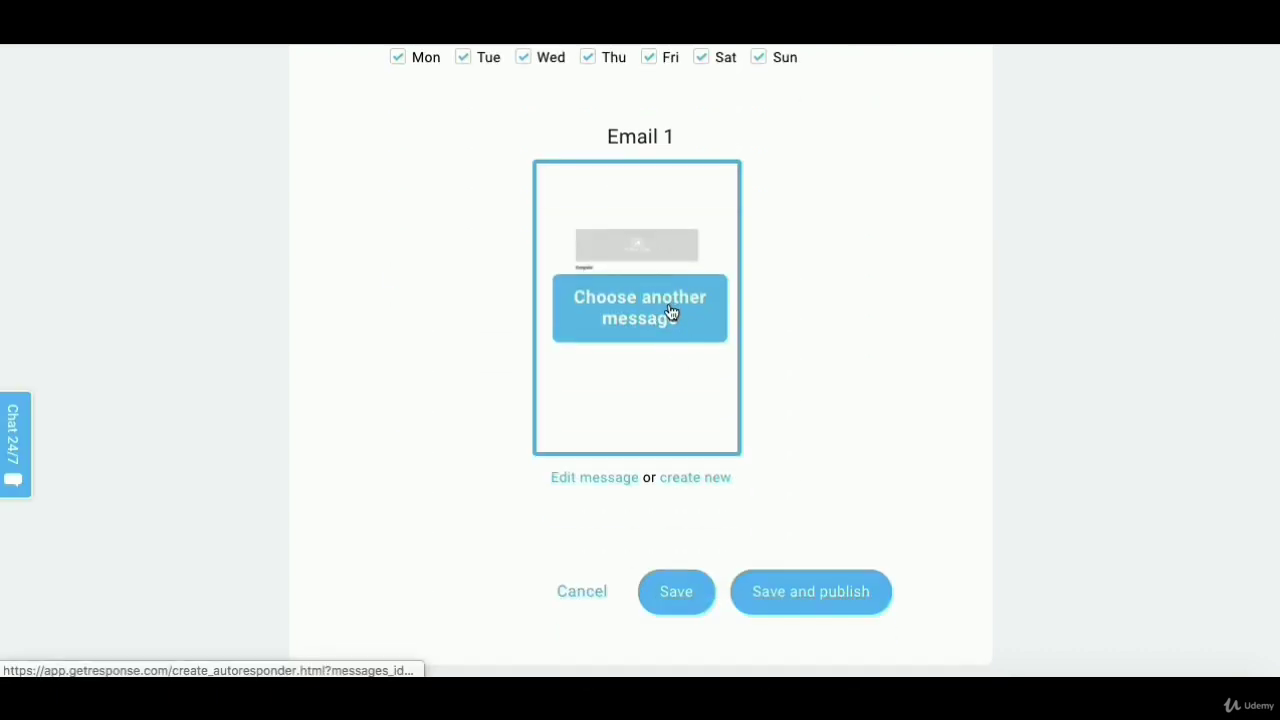
click(861, 590)
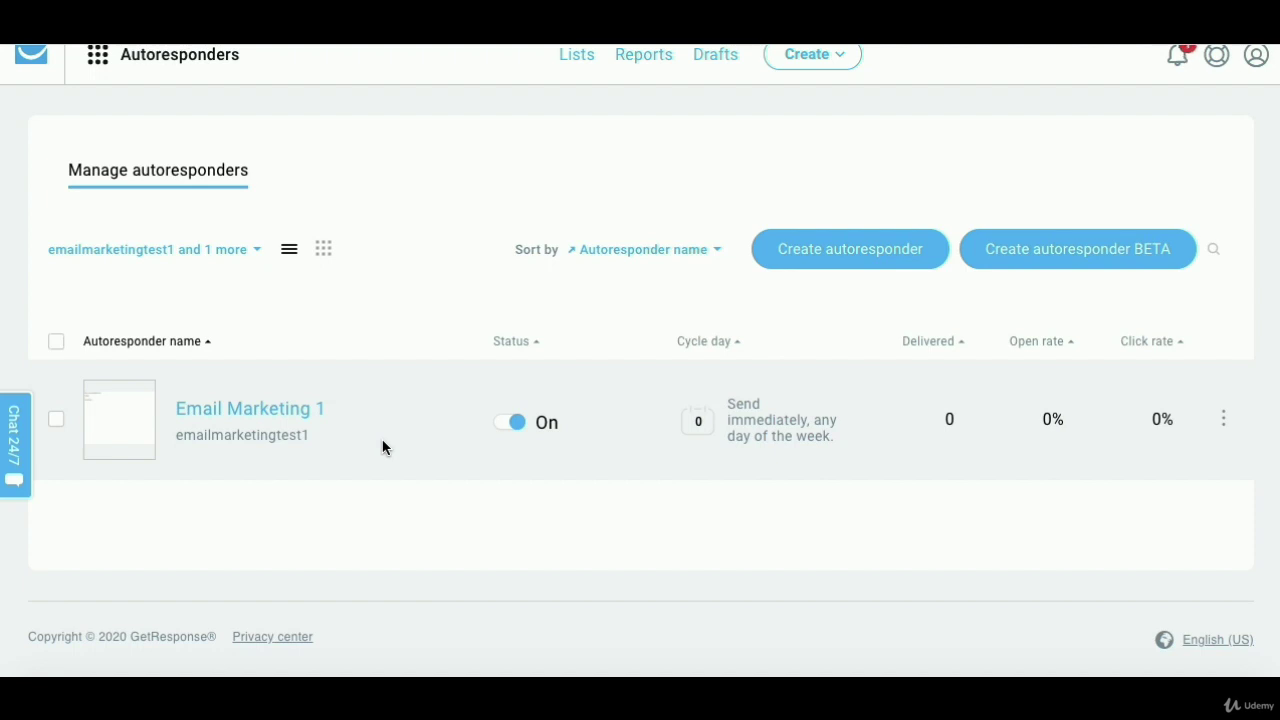
scroll(419, 323, up, 1)
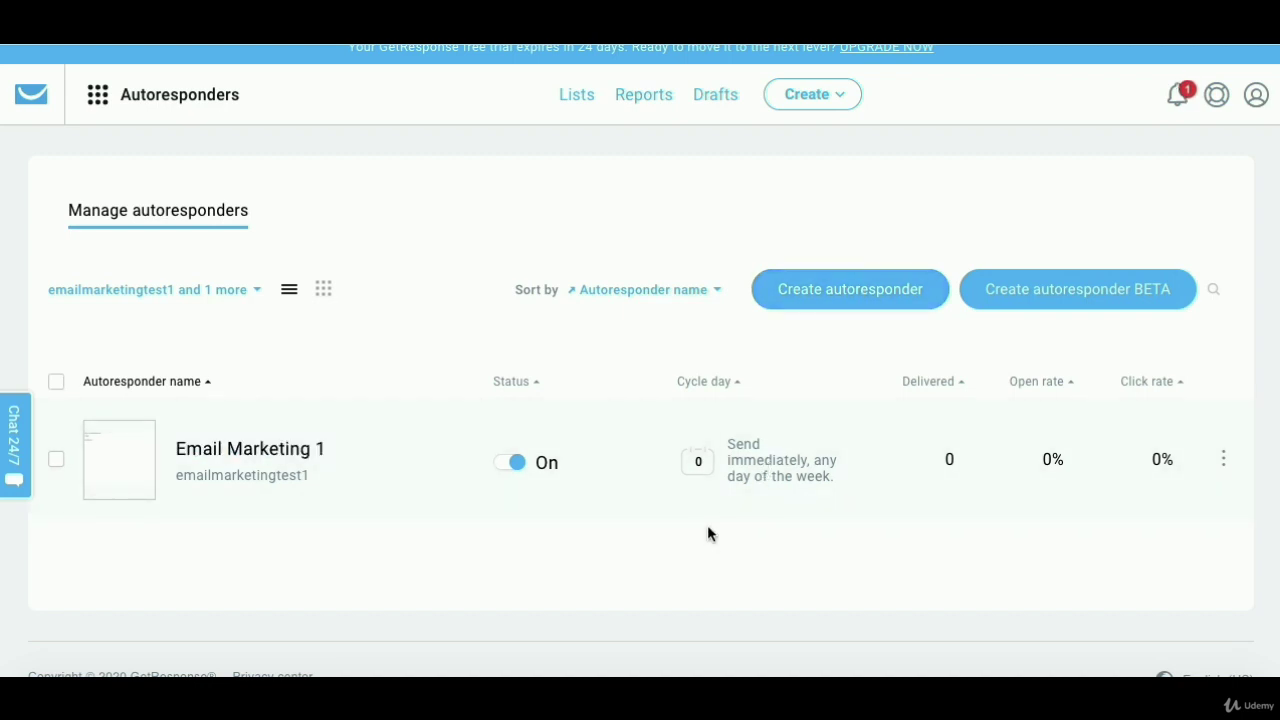
- Start another autoresponder and set it to send on cycle day 6
click(868, 293)
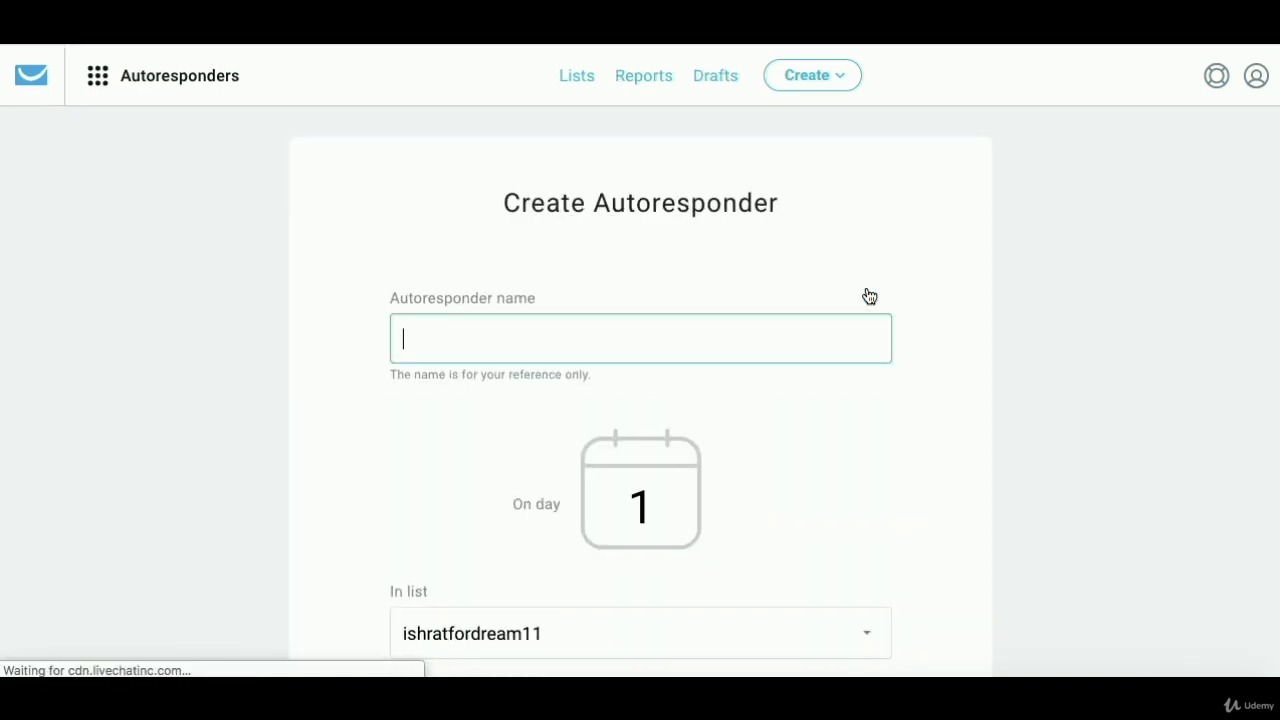
click(652, 532)
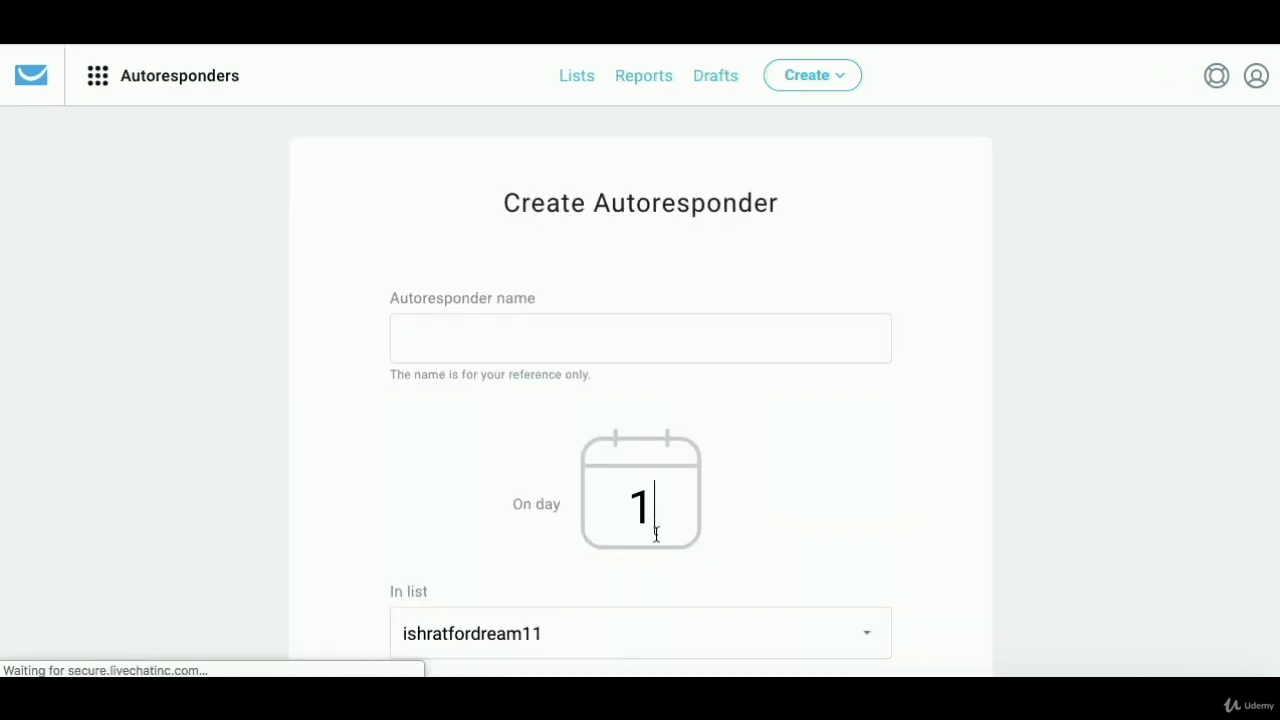
key(BackSpace)
text(6)
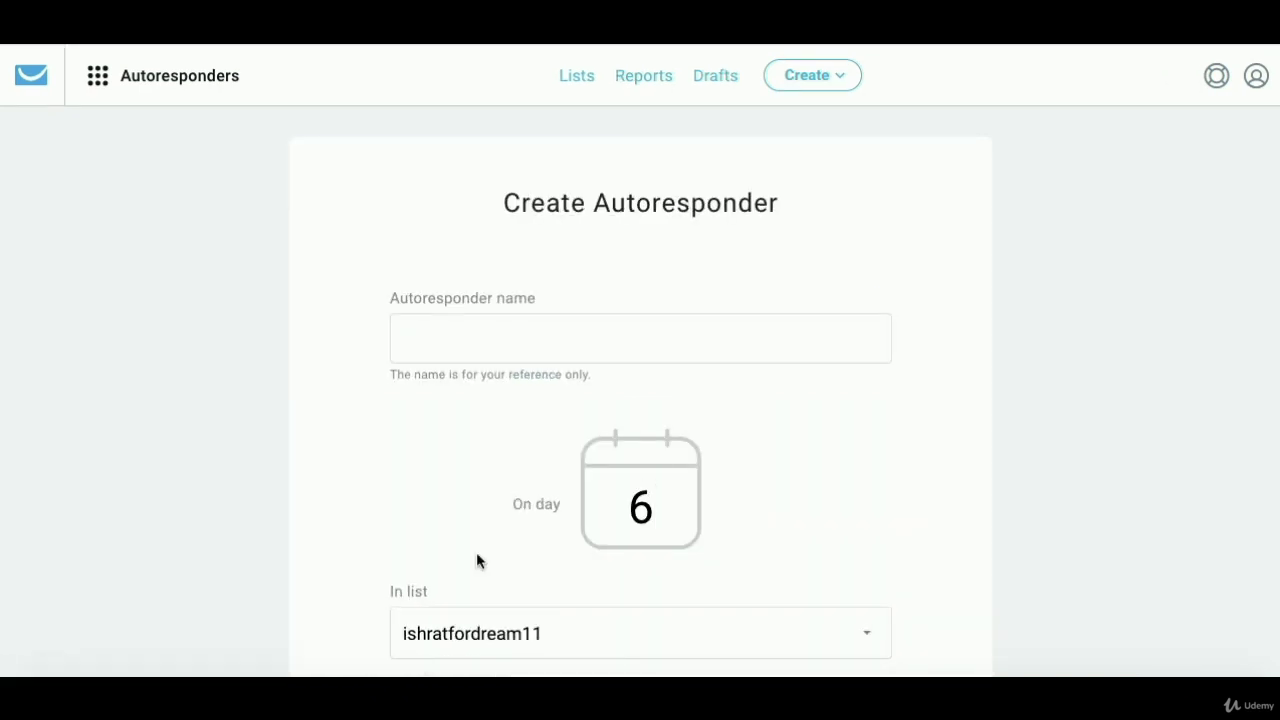
scroll(354, 494, down, 1)
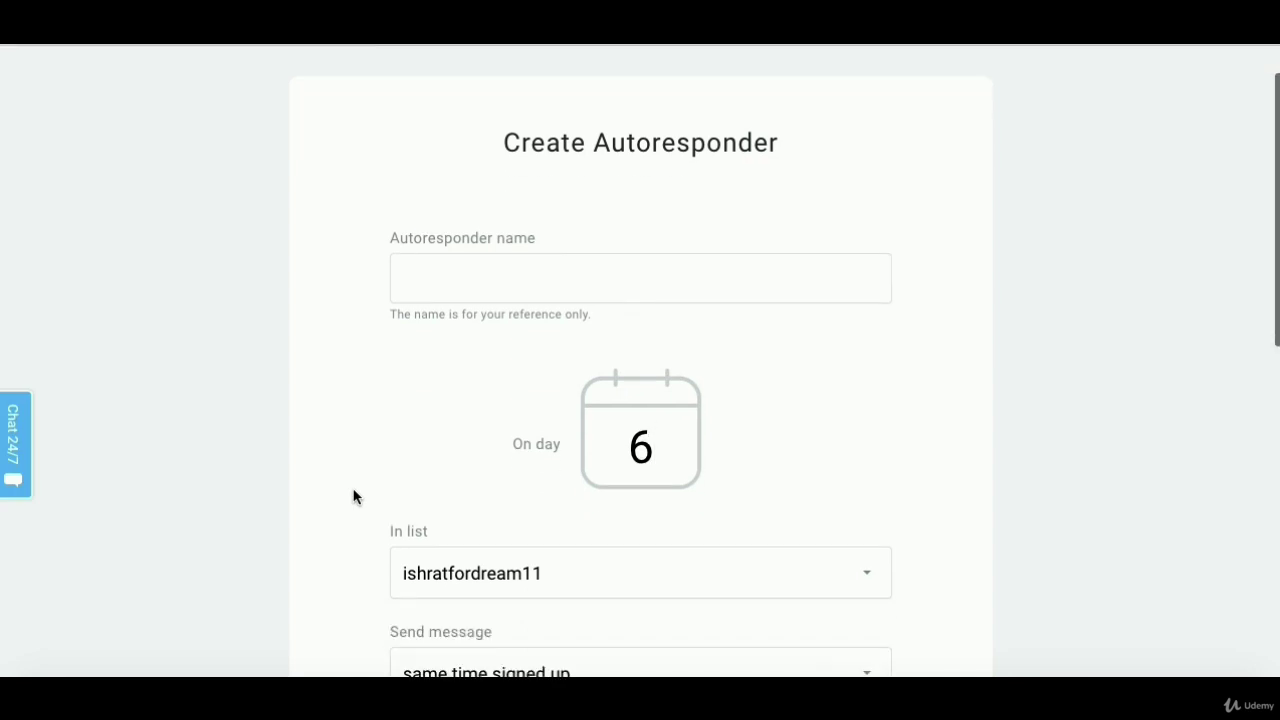
- Name the new autoresponder 'Email 6'
click(514, 254)
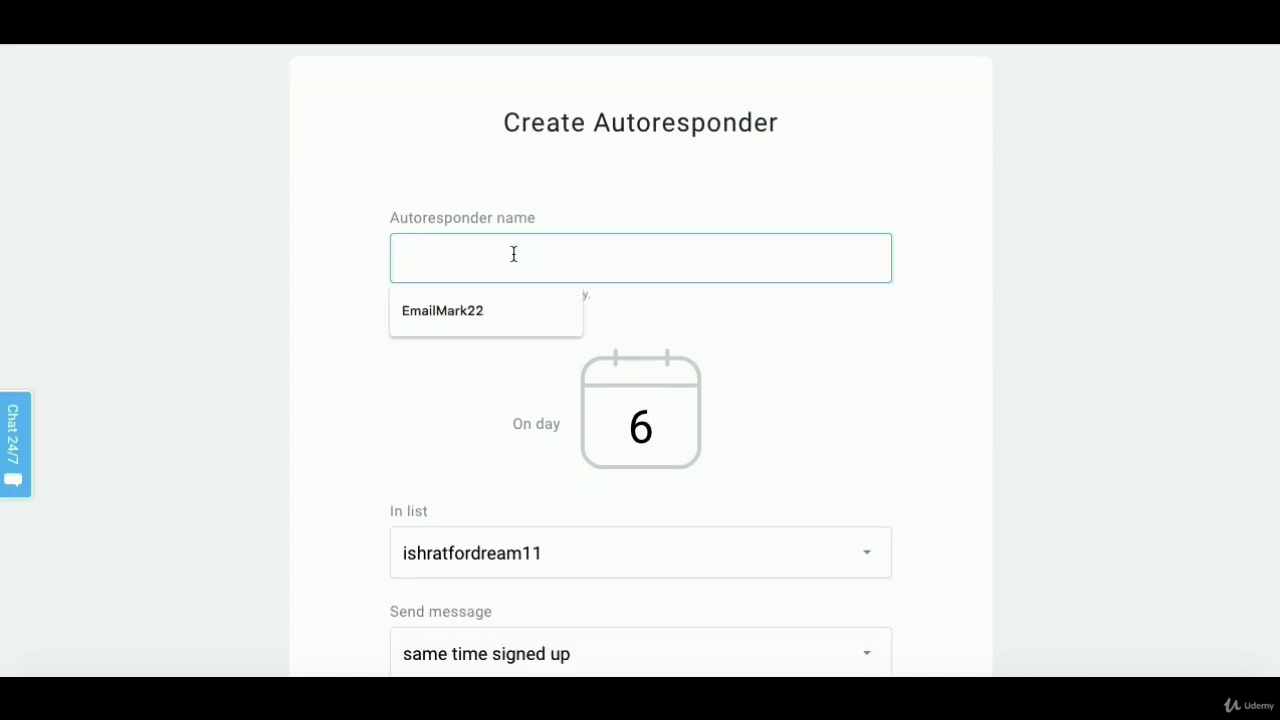
click(500, 311)
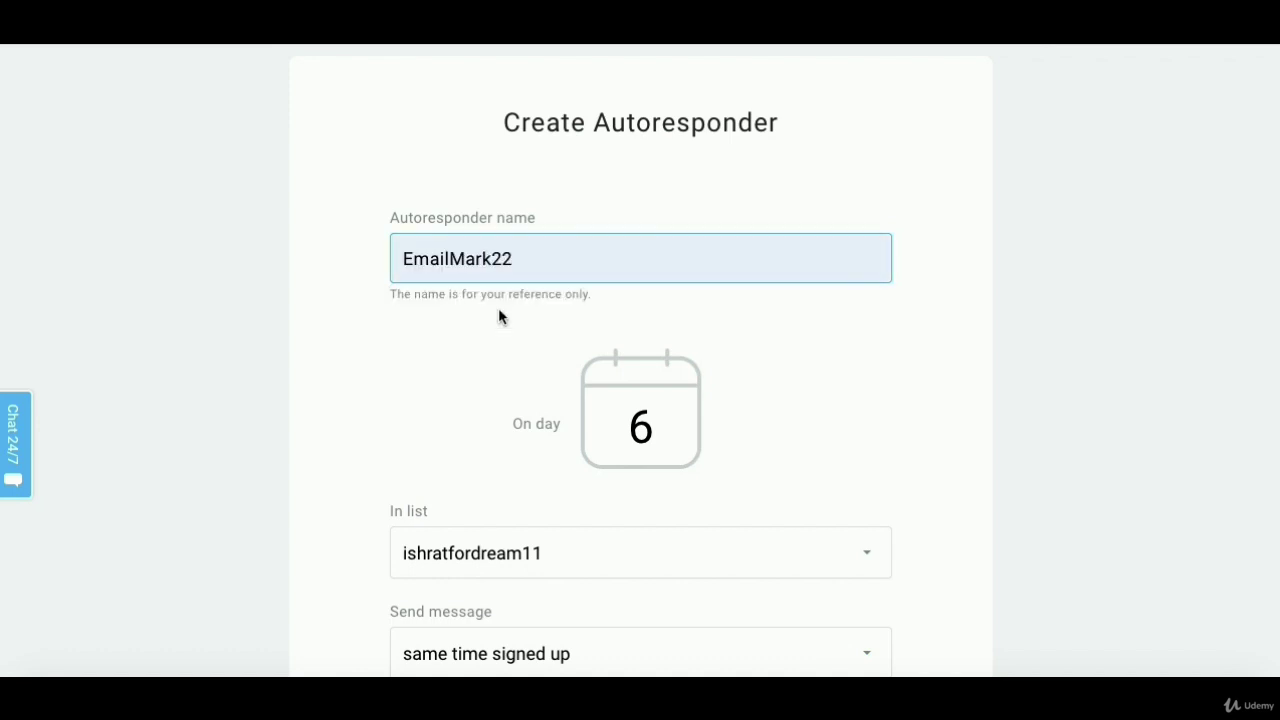
key(BackSpace)
key(BackSpace)
key(BackSpace)
key(BackSpace)
key(BackSpace)
key(BackSpace)
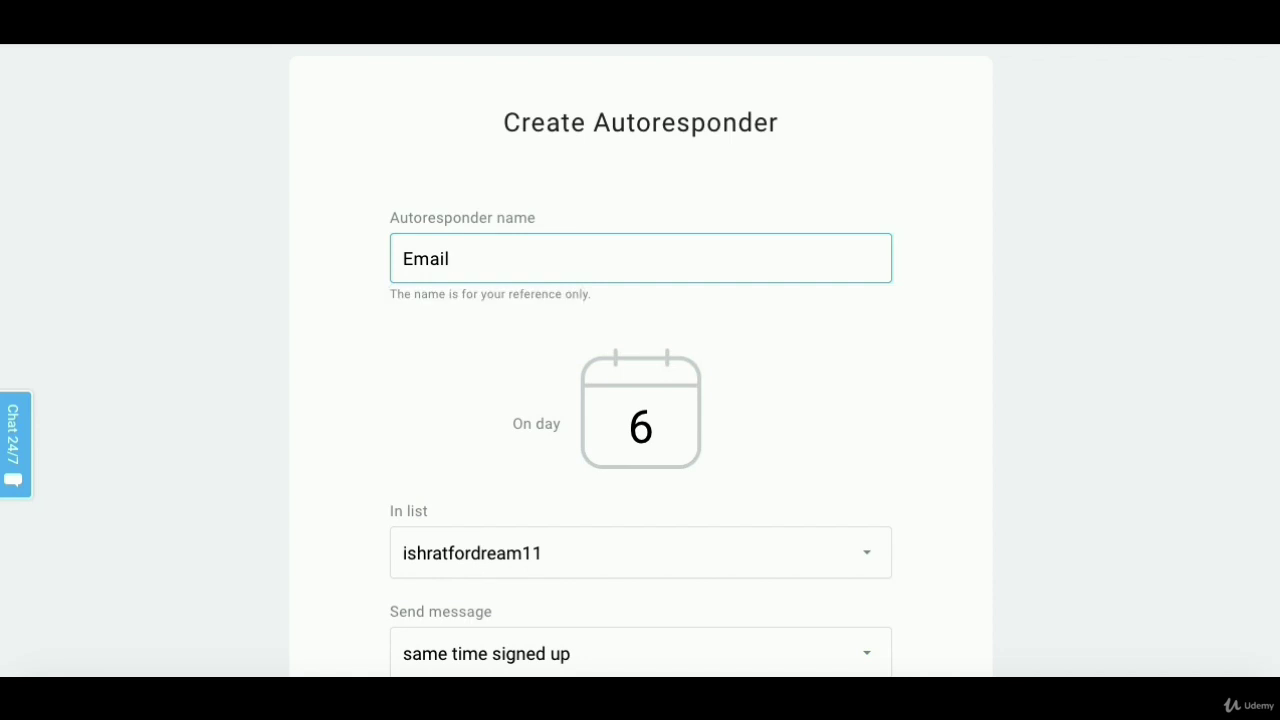
text(6)
click(292, 372)
- Assign the autoresponder to the emailmark22 contact list
scroll(293, 371, down, 3)
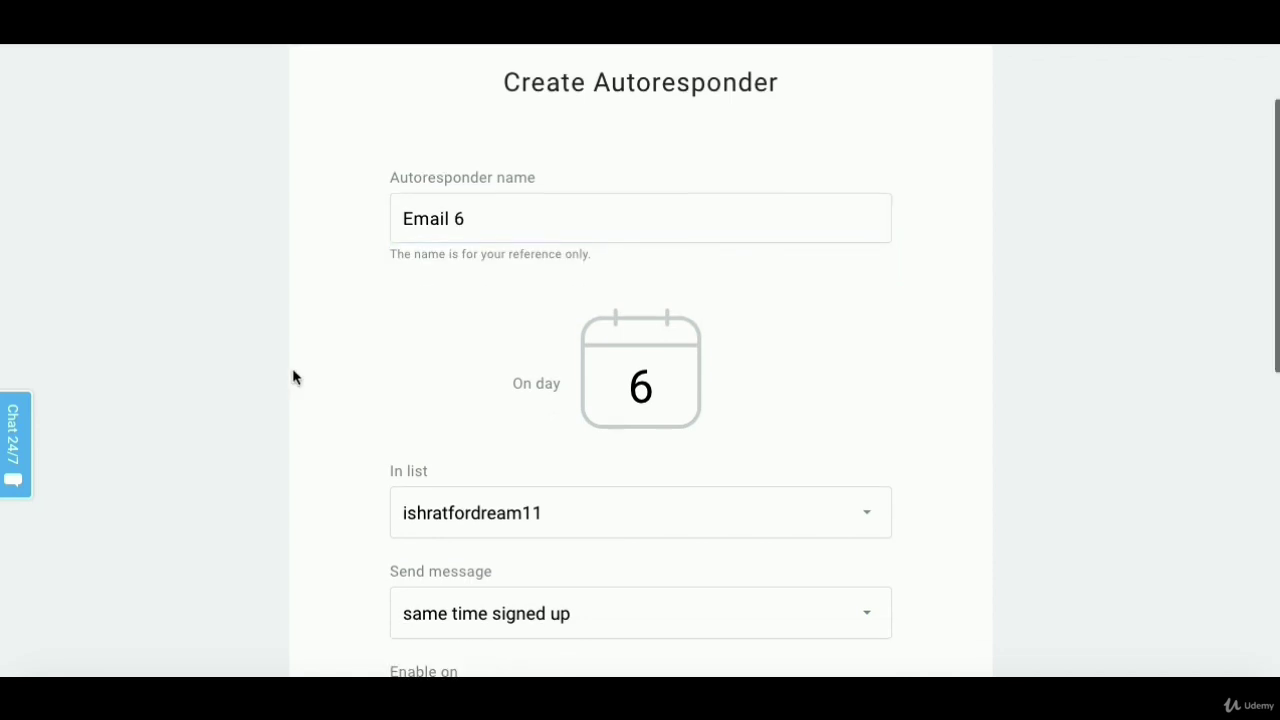
scroll(292, 376, down, 1)
click(589, 210)
click(574, 270)
scroll(195, 265, up, 3)
scroll(207, 272, down, 3)
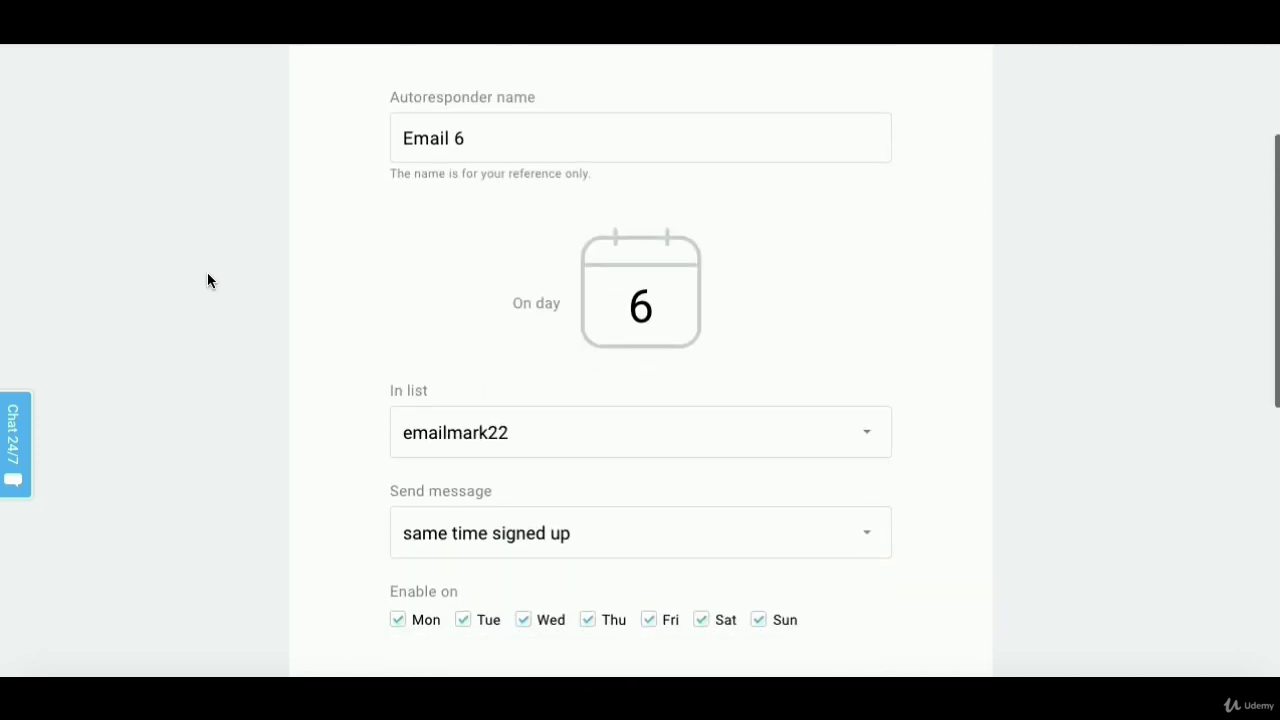
scroll(282, 403, down, 4)
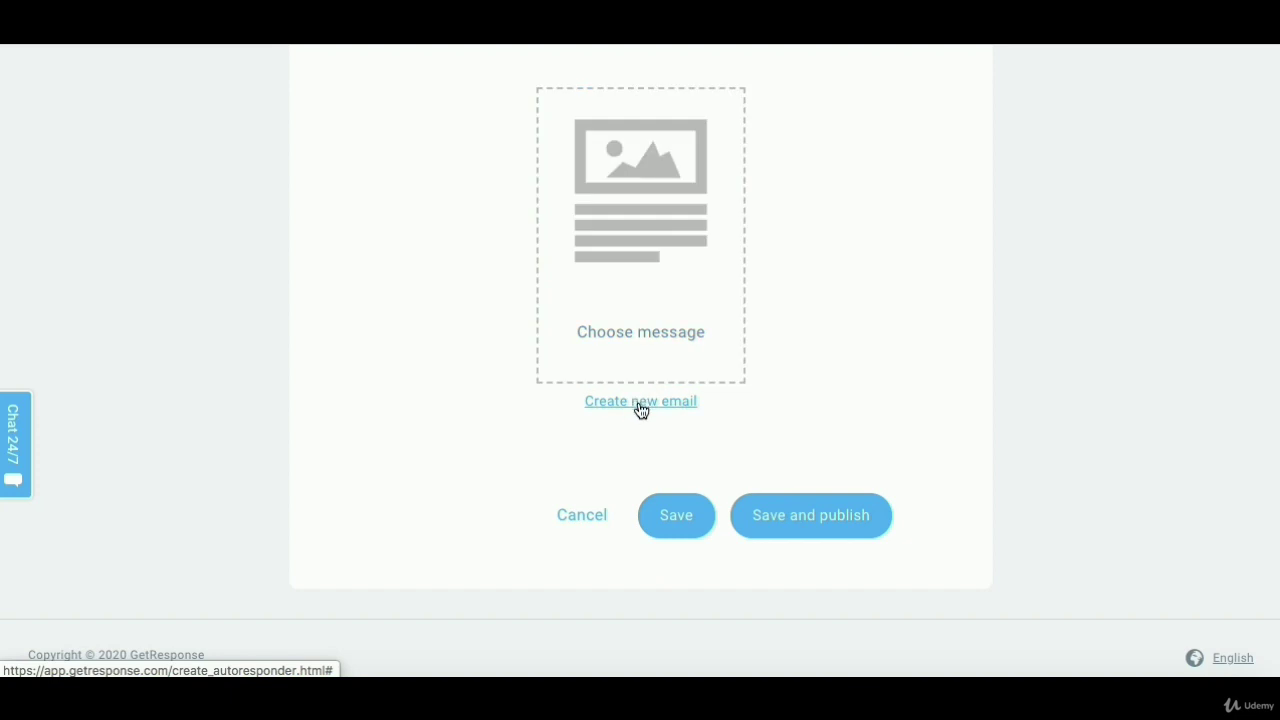
- Create a new email for the autoresponder with message name 'Email 6'
click(641, 401)
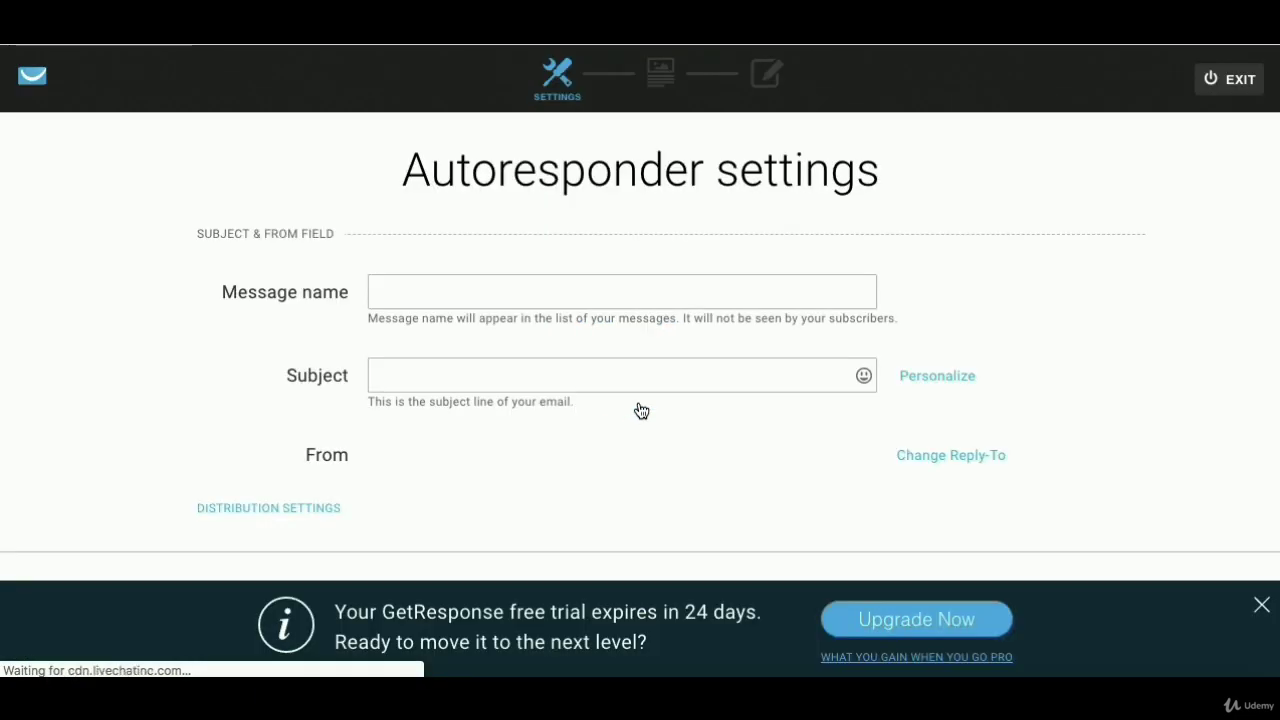
click(603, 278)
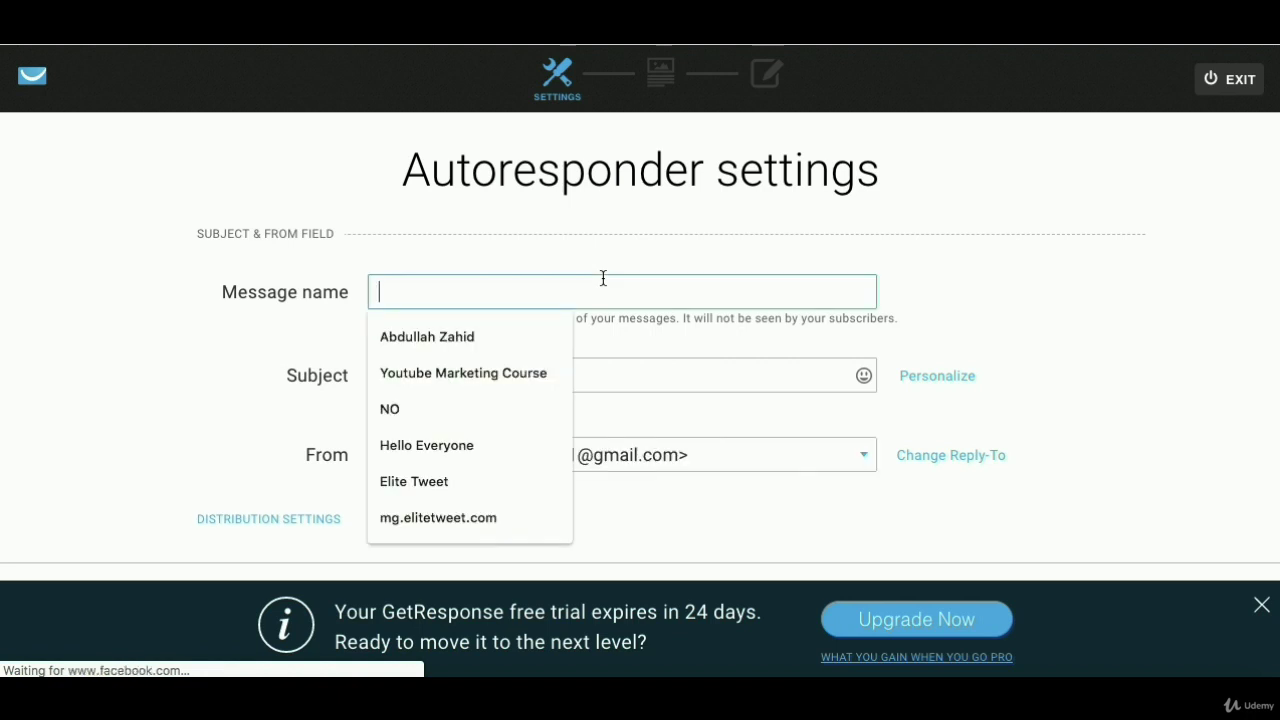
text(Email 6)
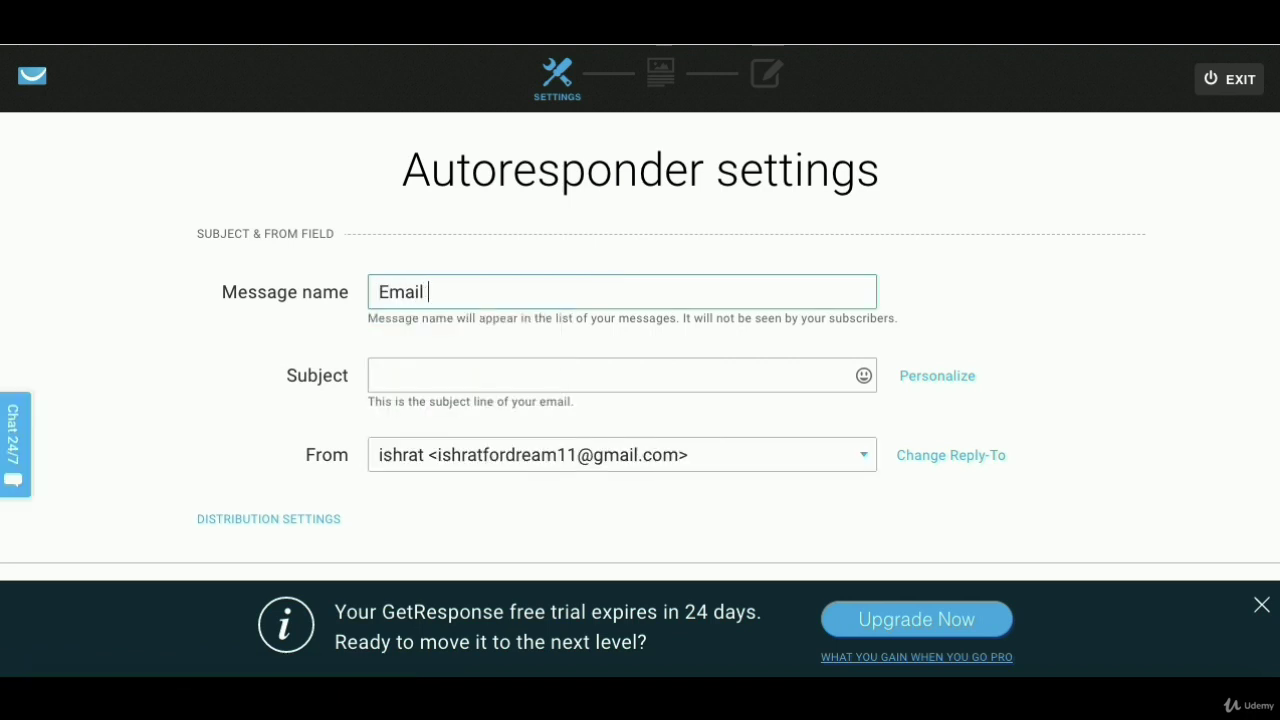
key(Tab)
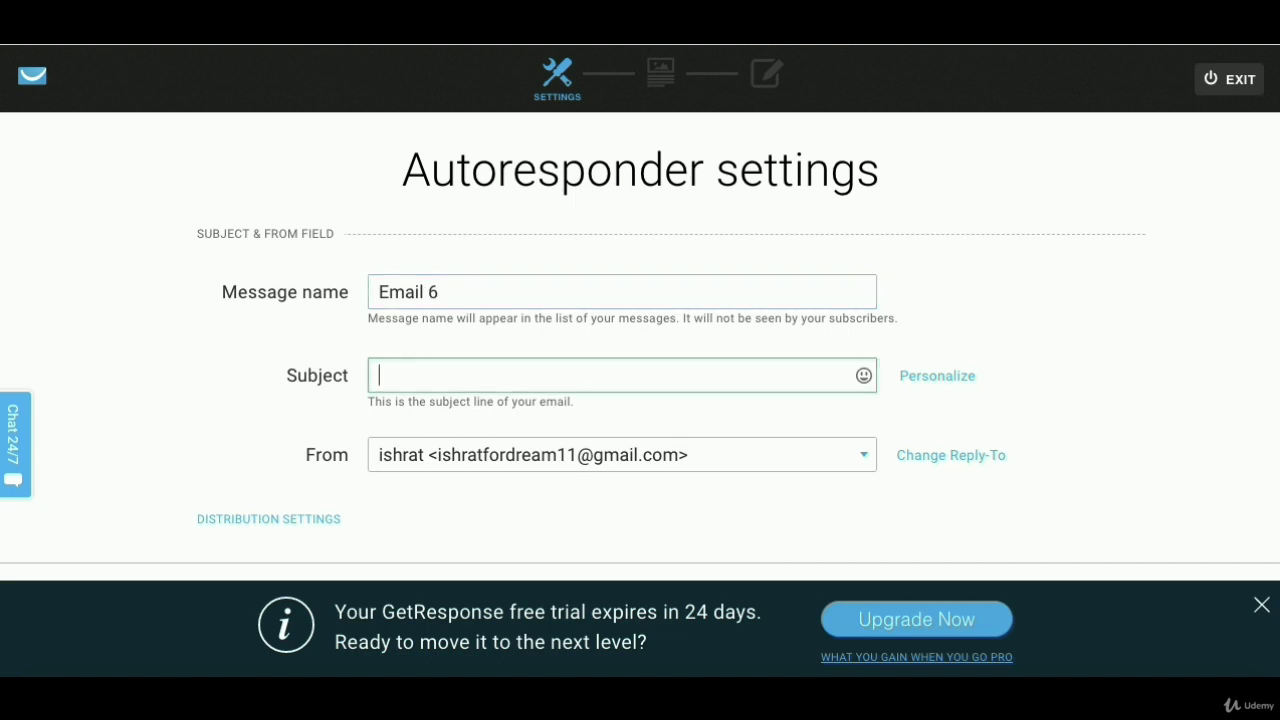
- Set the subject to 'Coolest Social Media Marketing Course Ready for you'
text(Coolest)
text(Social MEd)
key(BackSpace)
key(BackSpace)
text(edia Marketing Course Reayd)
key(BackSpace)
key(BackSpace)
key(BackSpace)
text(dy for you)
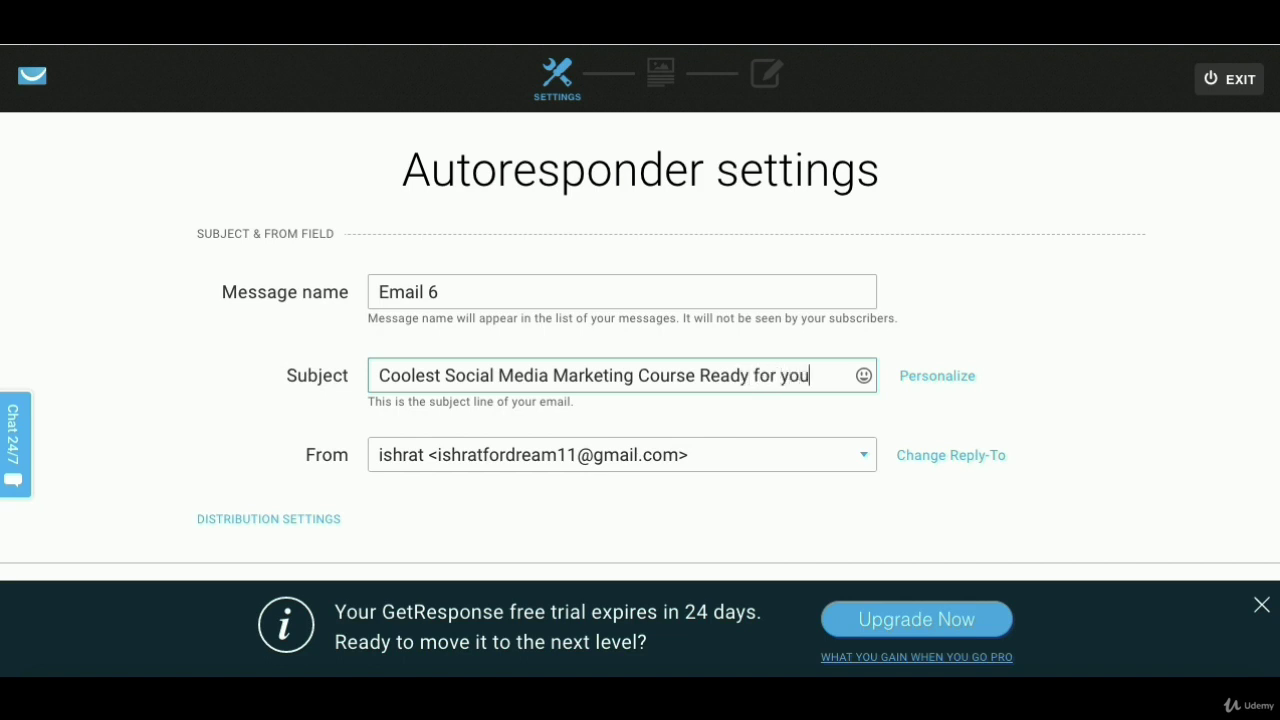
click(911, 538)
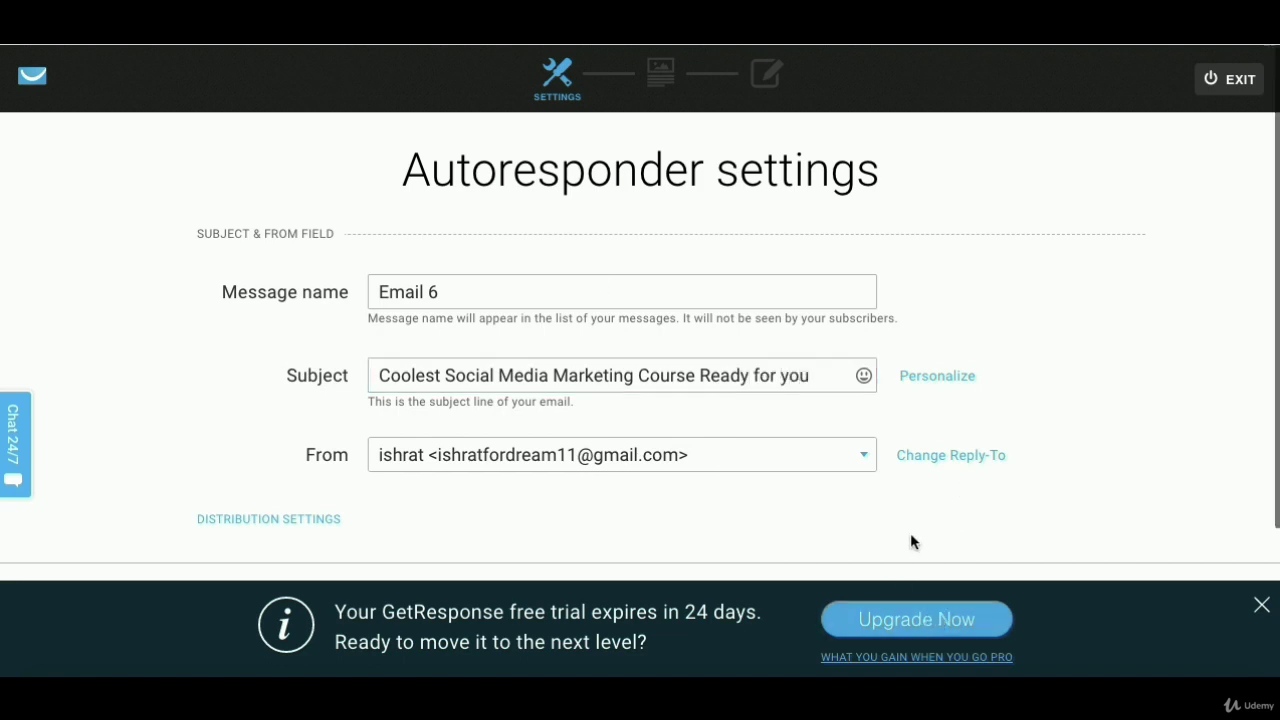
scroll(1119, 471, down, 1)
- Pick Start from scratch with the Plain Text option for Email 6
scroll(1117, 462, down, 1)
click(1188, 454)
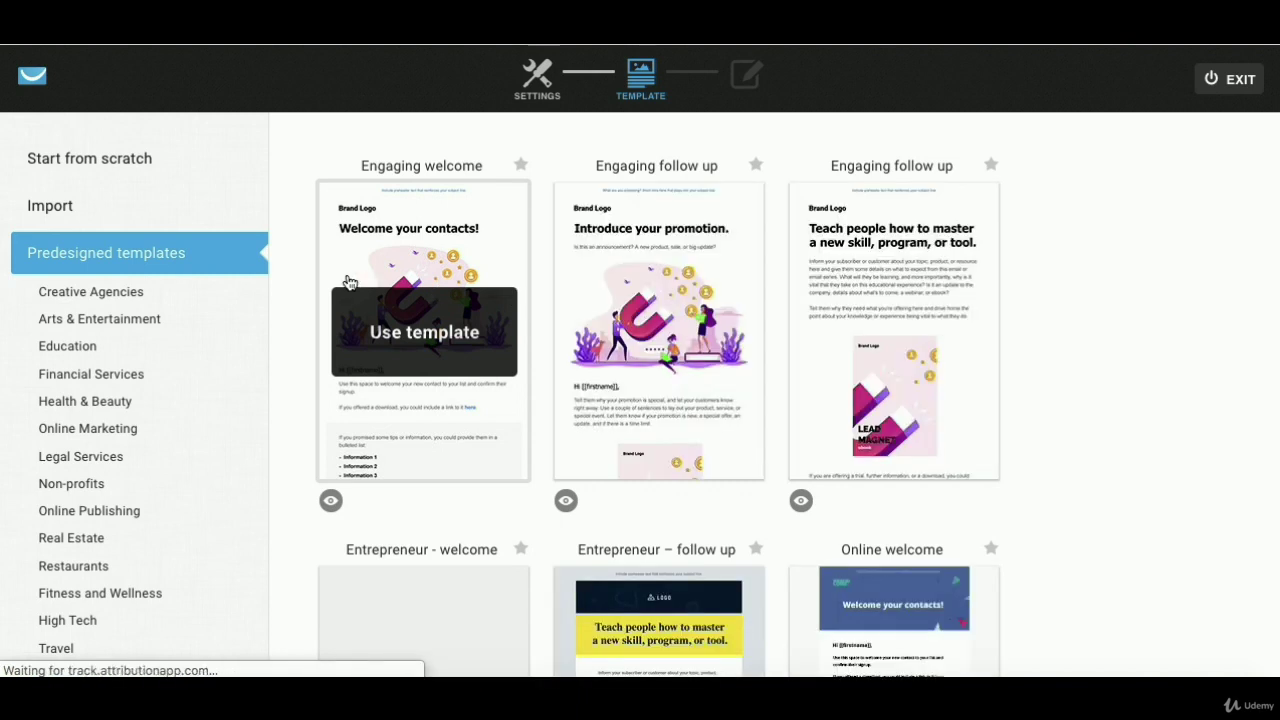
click(124, 164)
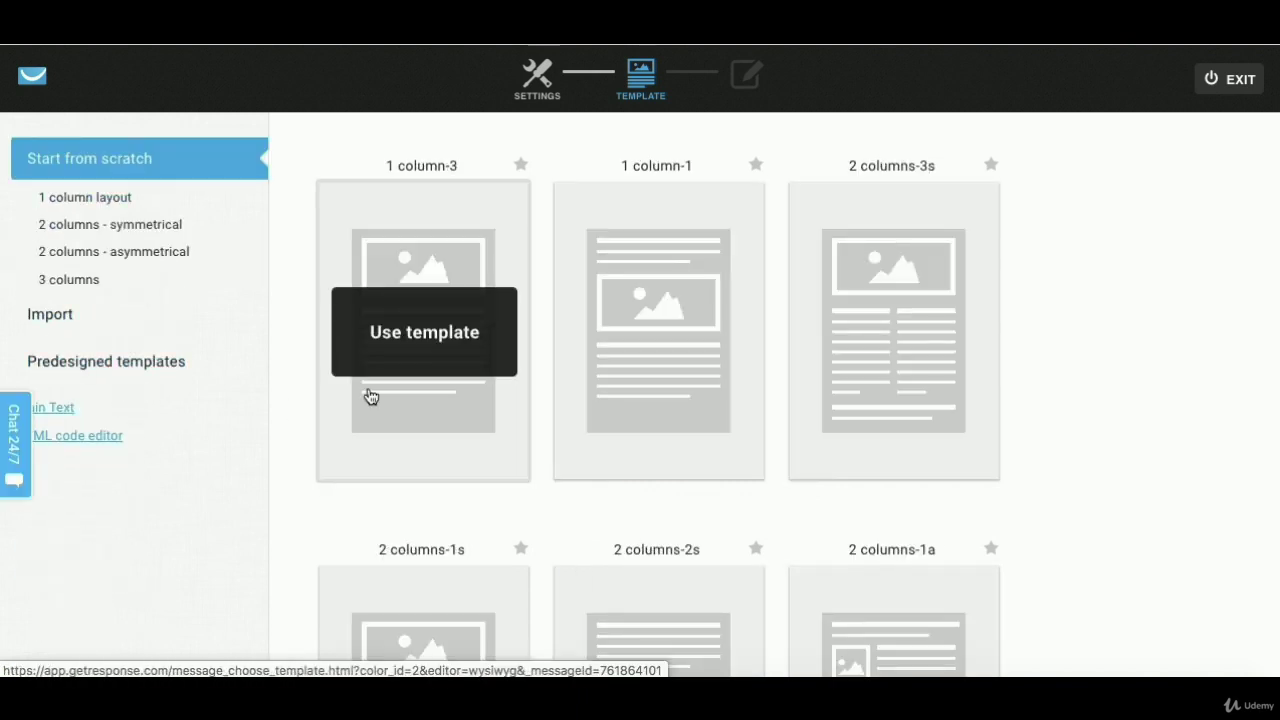
click(434, 357)
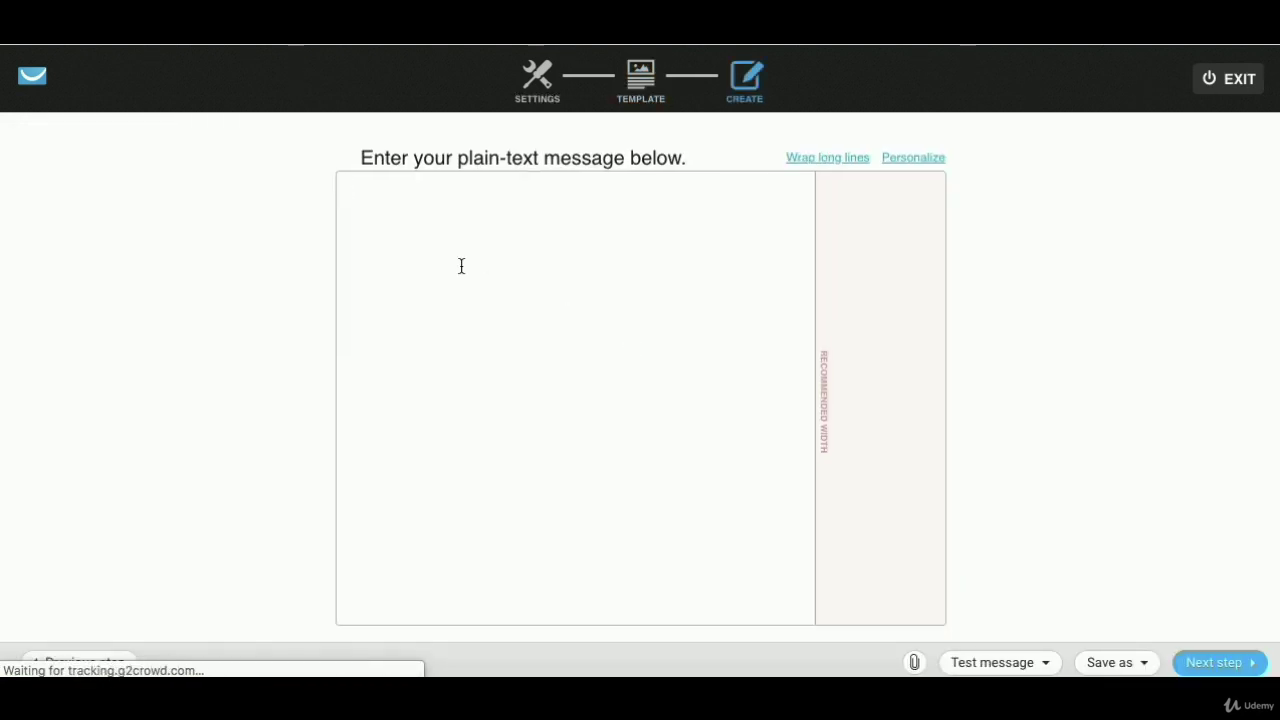
- Write the coolest-thing line, 'Watch how your complete social media marketing is handled here', and an affiliate link line
text(This is the cool)
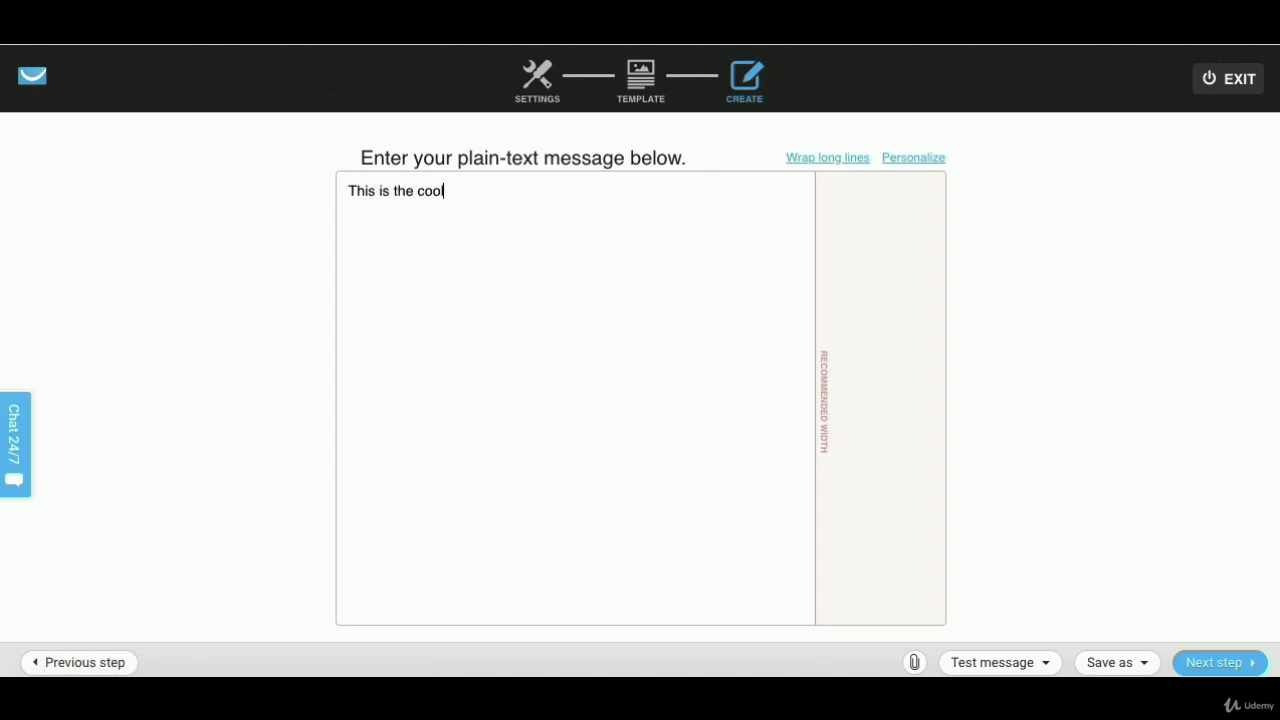
text(est thing i have seen for)
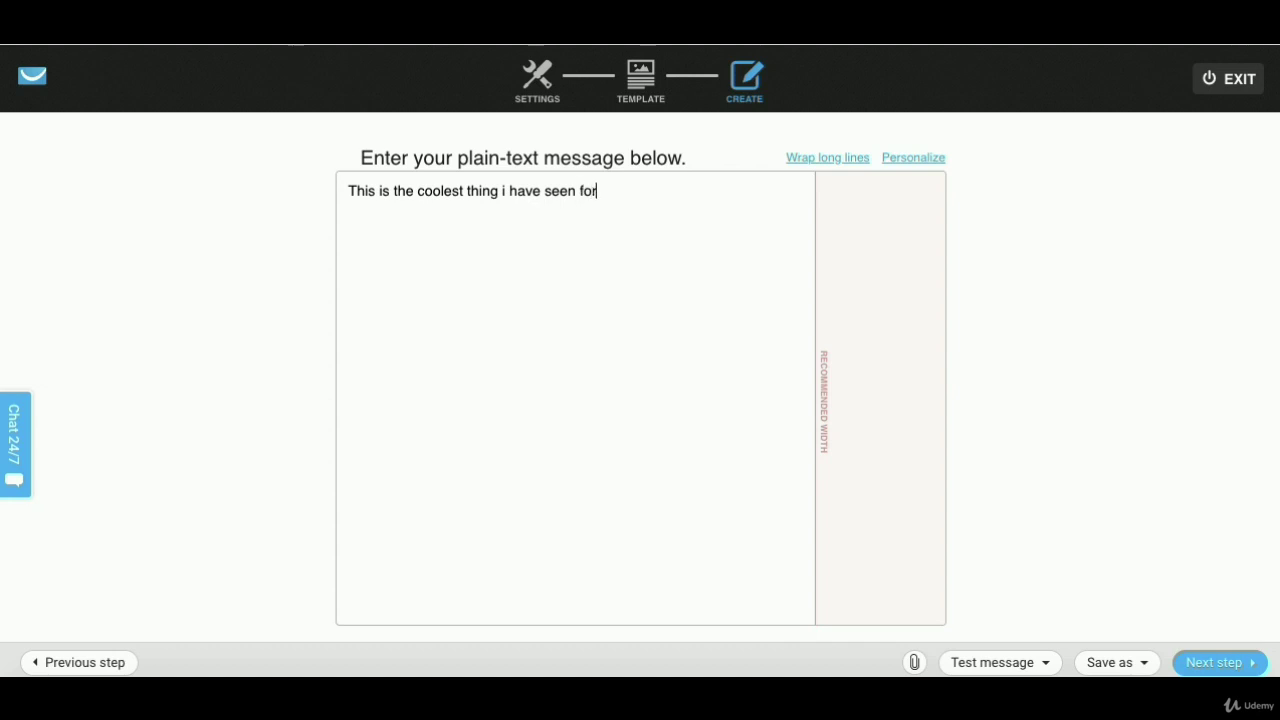
text( my internet marketing of my business)
key(Return)
key(Return)
text(Watch )
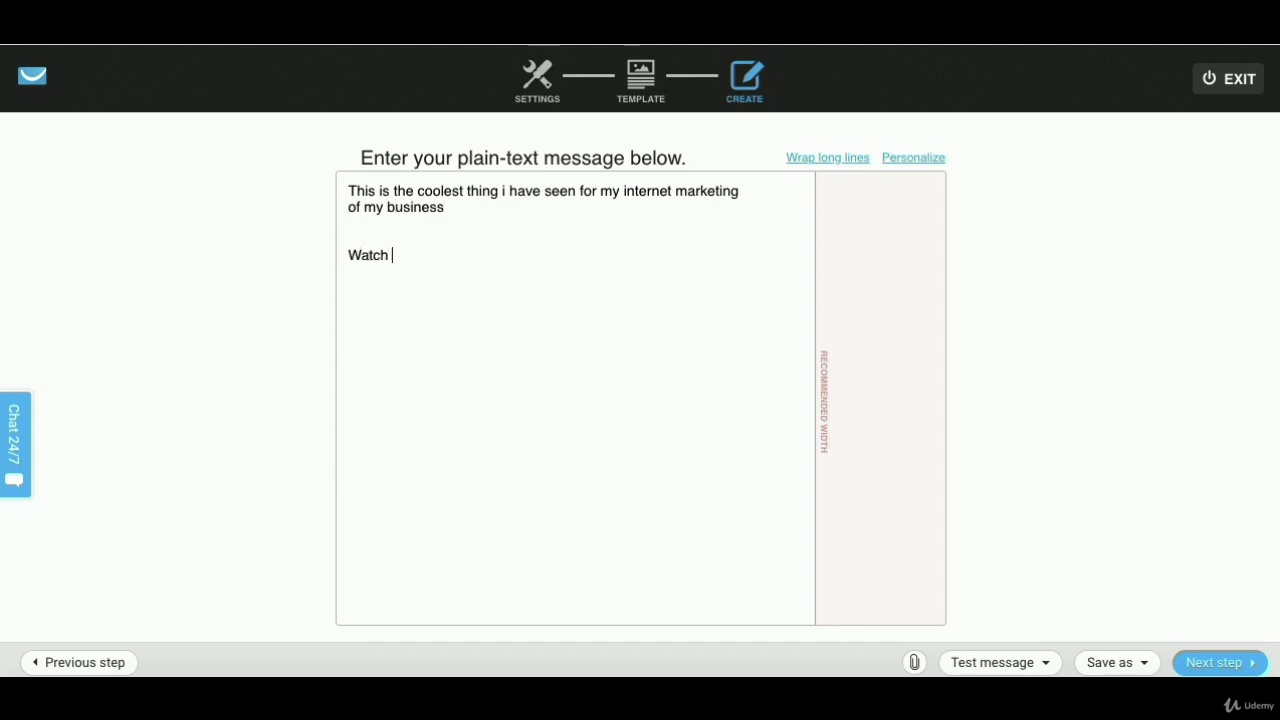
text(how your complete so)
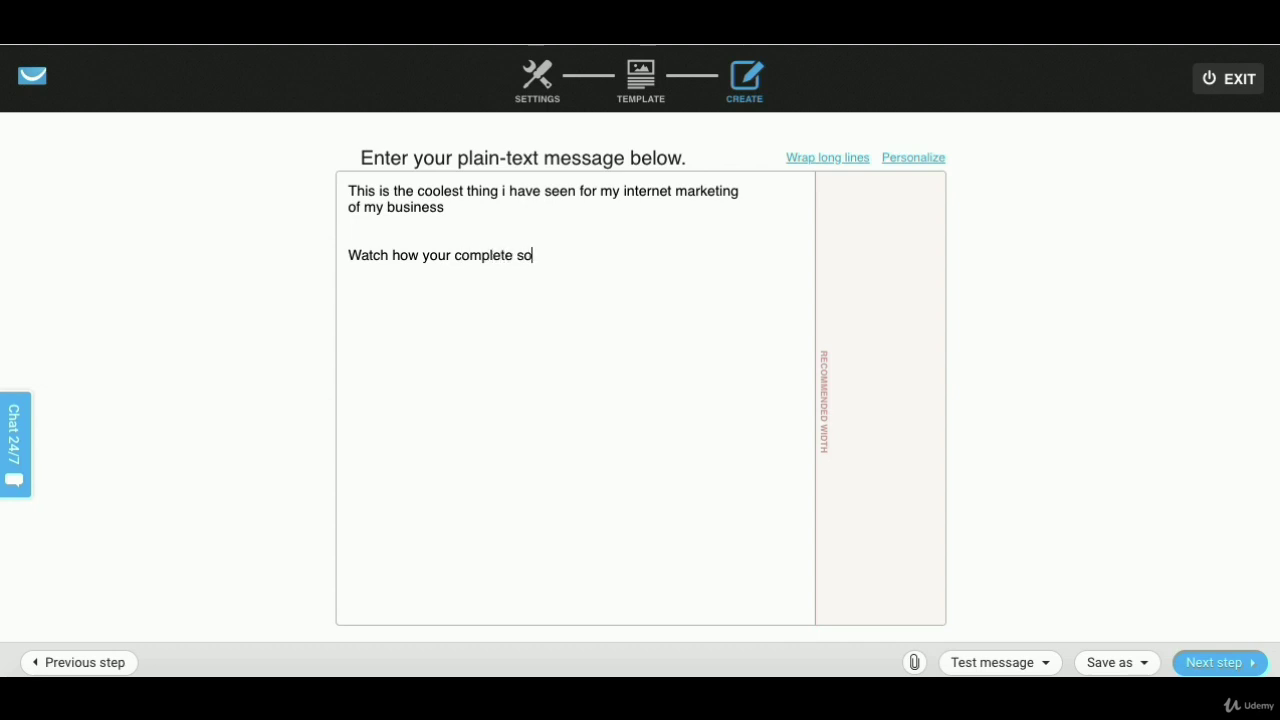
text(cial media marketing is handled here)
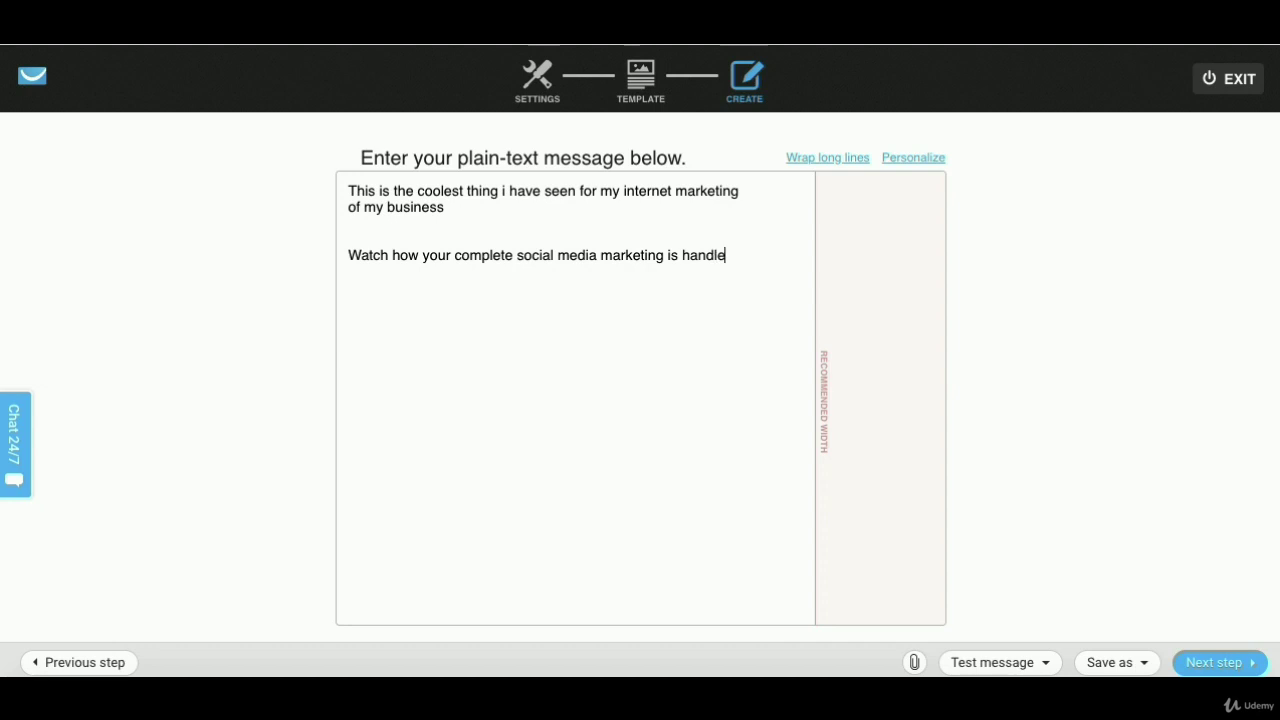
key(Return)
key(Return)
key(Return)
text(.......affiliate)
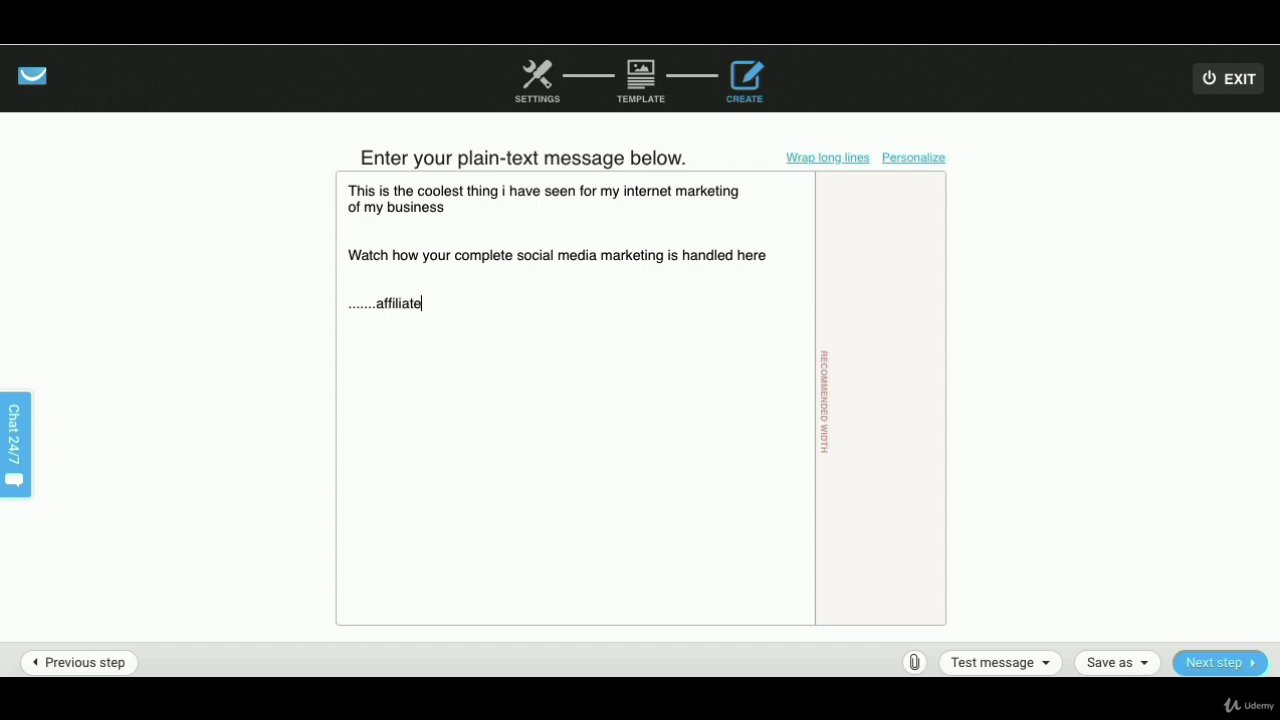
text( link...................)
- Finish Email 6 and save and publish the day-6 autoresponder
click(1226, 665)
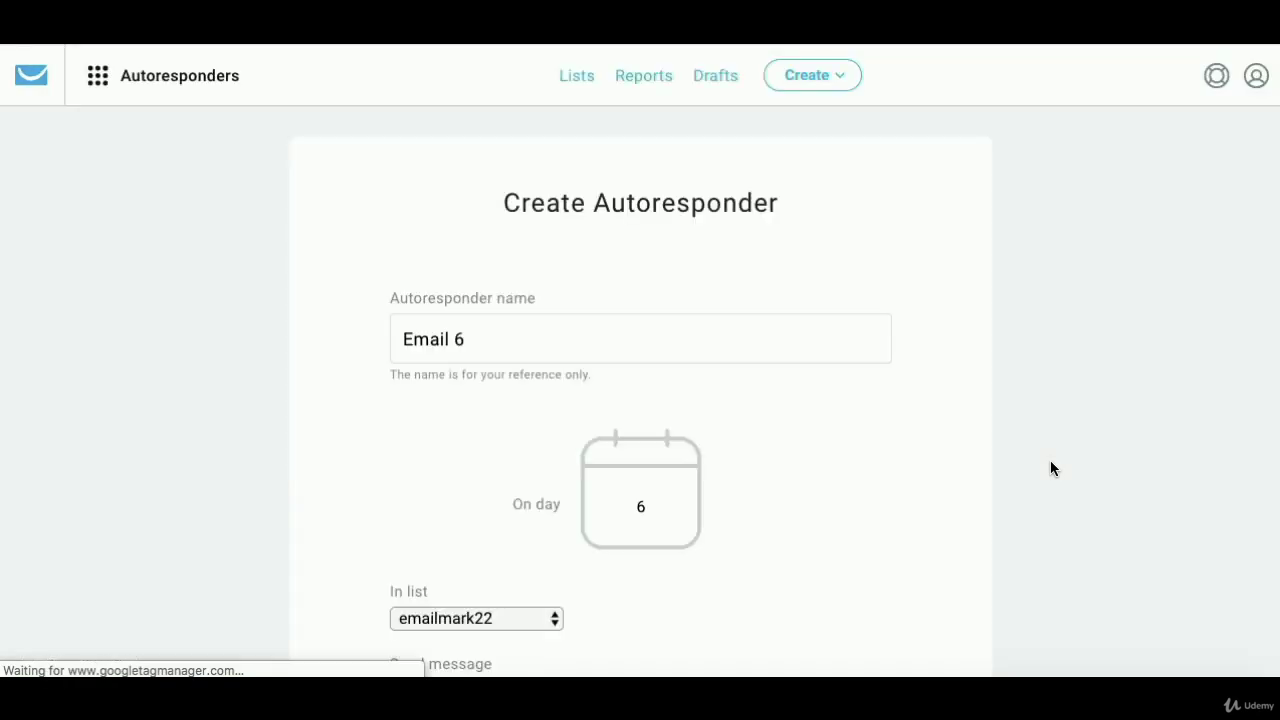
click(966, 491)
scroll(966, 491, down, 3)
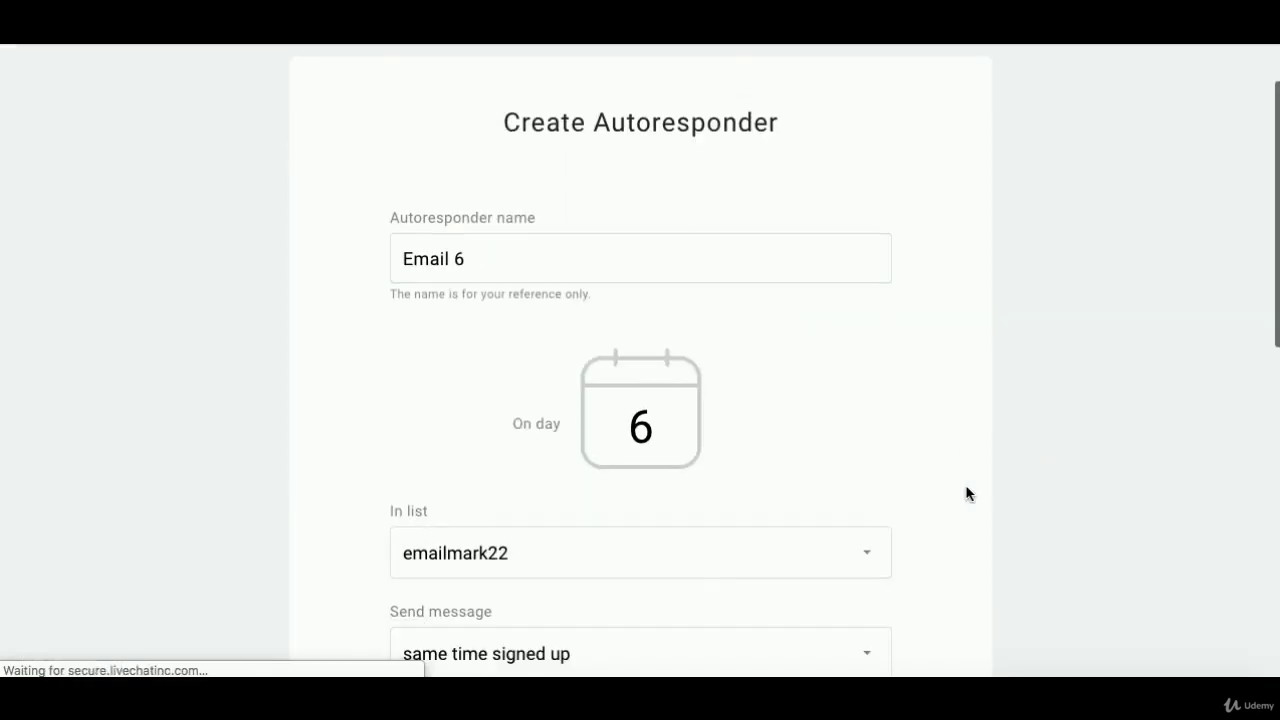
scroll(855, 393, down, 7)
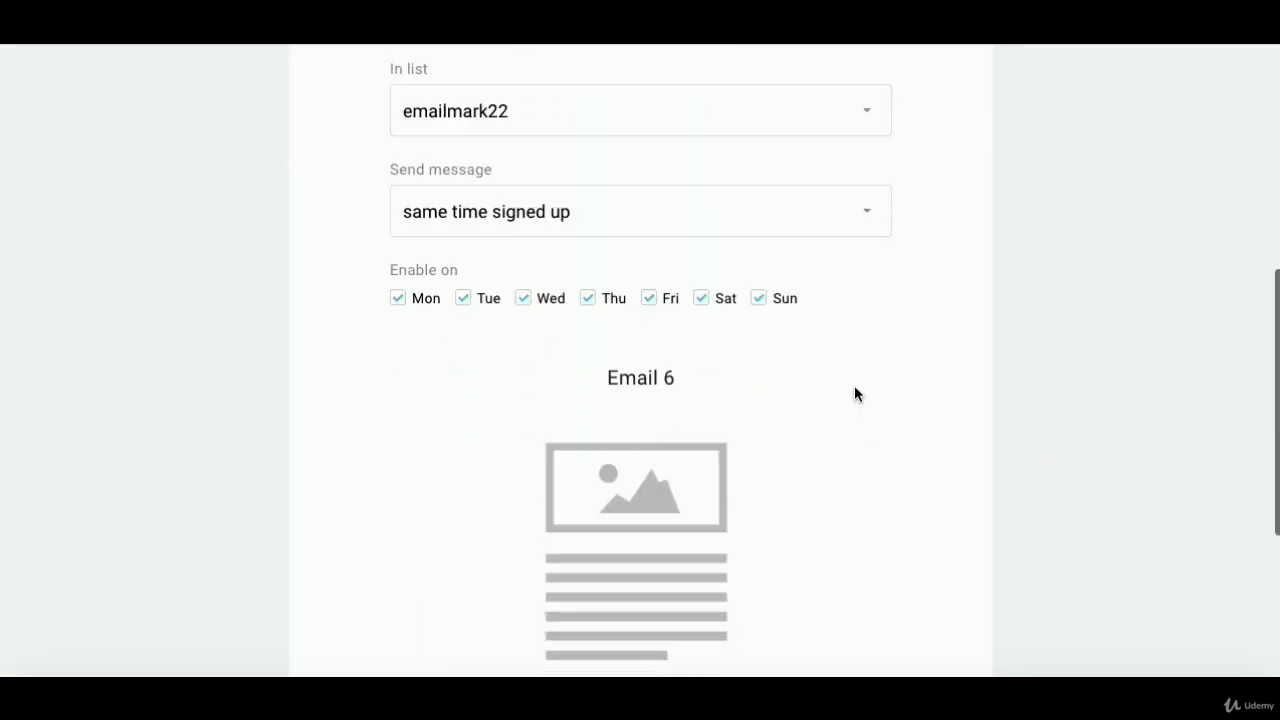
click(807, 507)
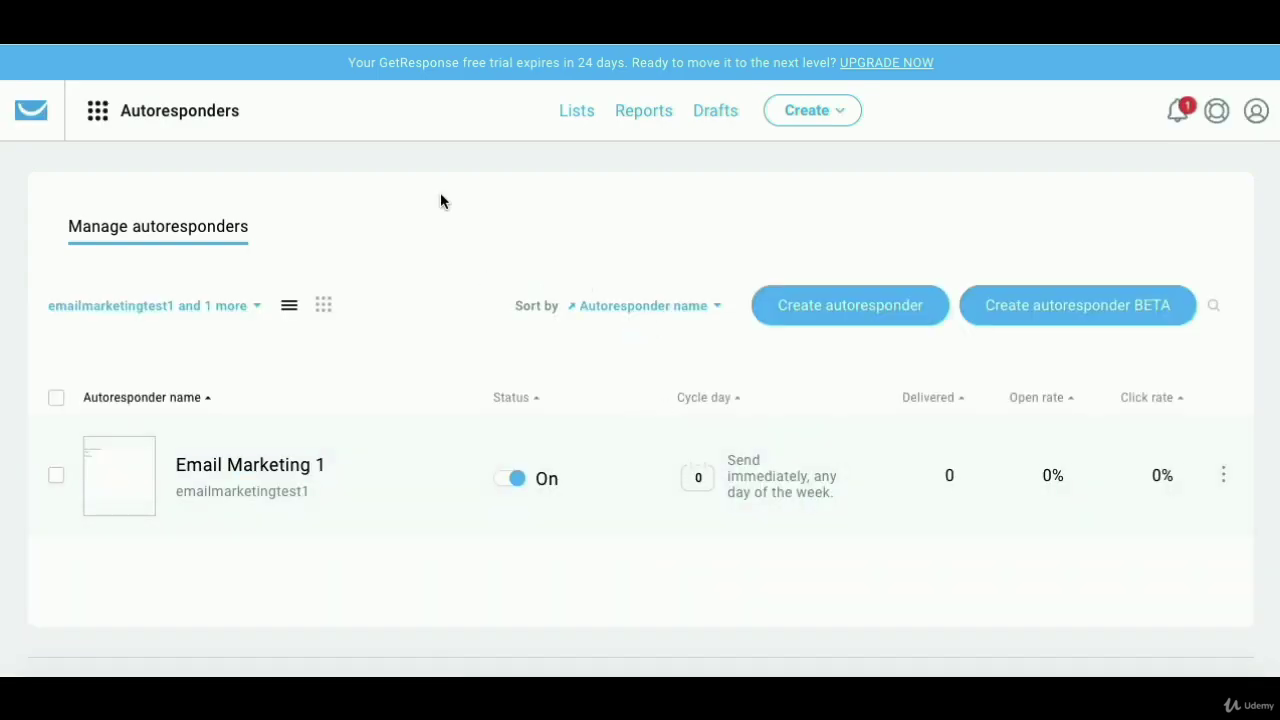
- From Lists, show emailmark22's autoresponders to confirm Email 6 (day 6) and EmailMark22 (day 0) are on
scroll(458, 178, down, 1)
scroll(459, 178, up, 1)
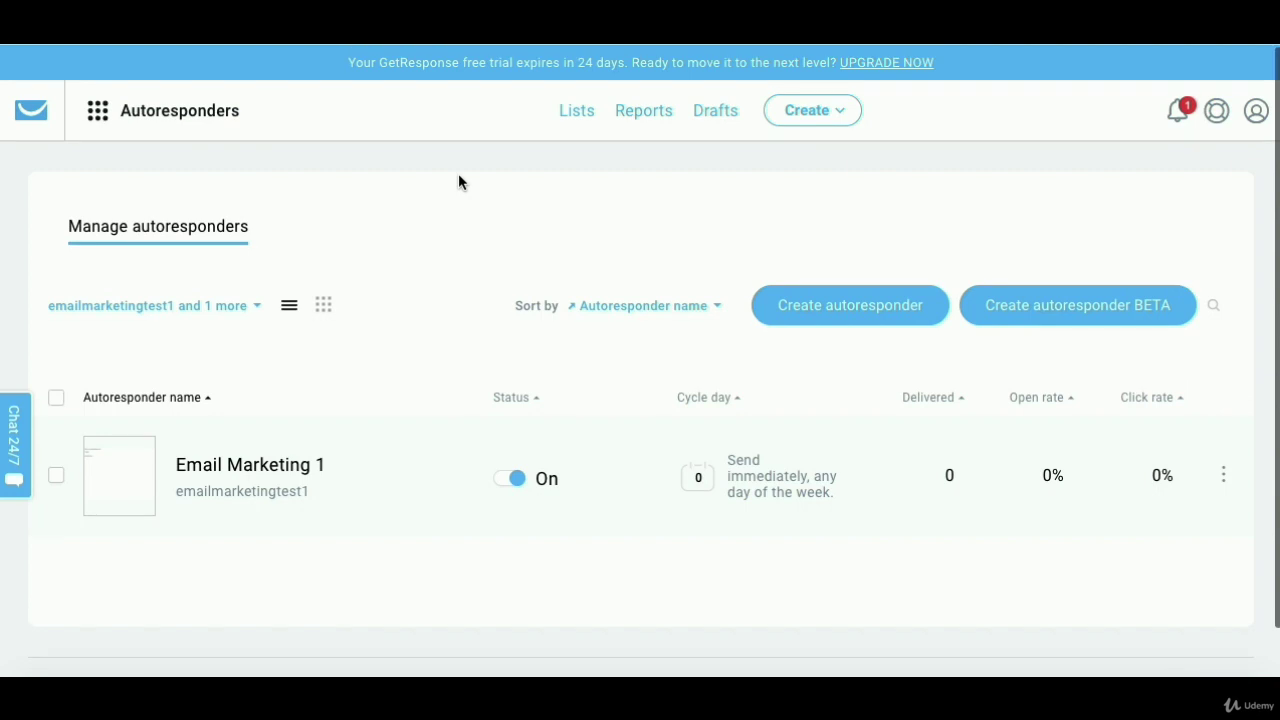
click(585, 116)
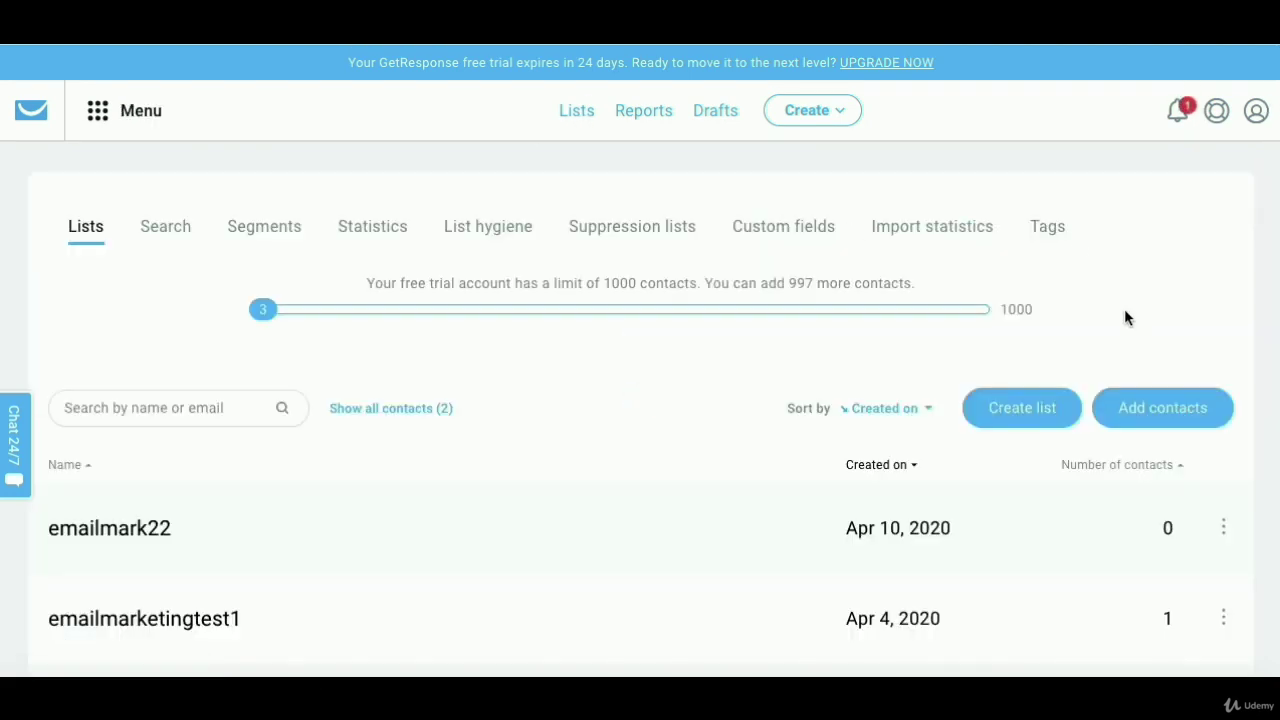
scroll(1140, 312, down, 2)
click(1224, 408)
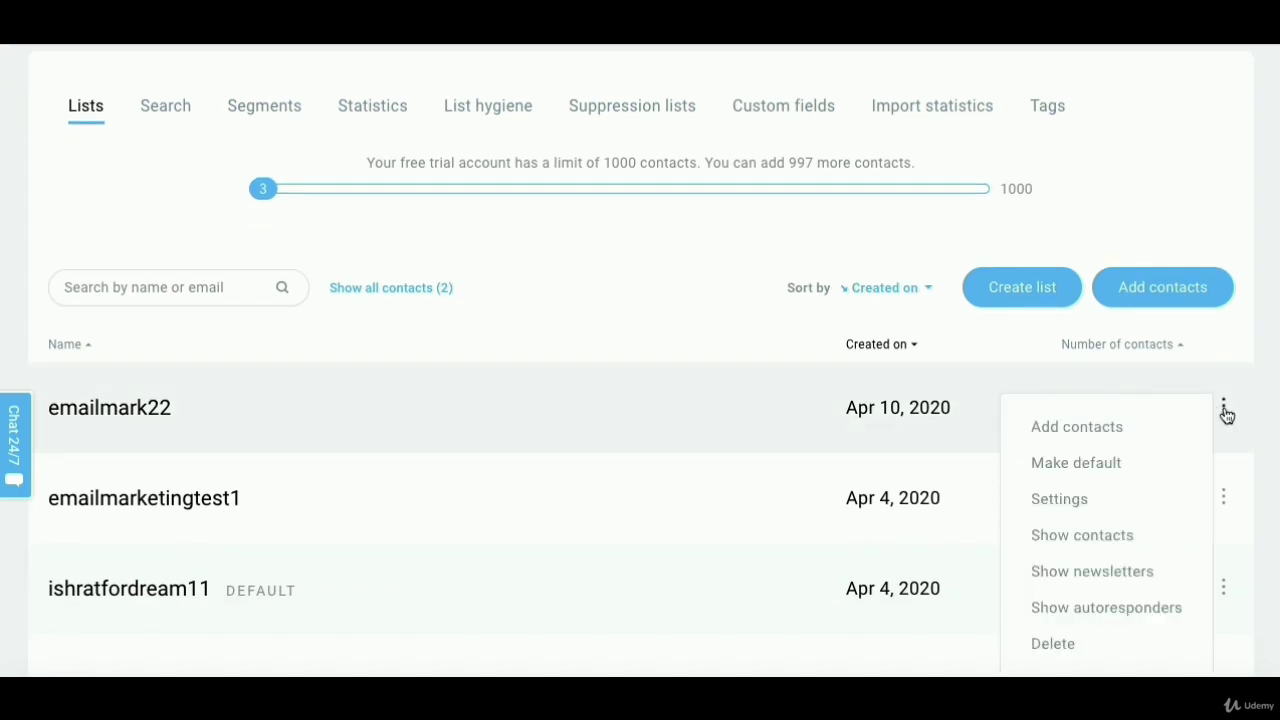
click(1114, 612)
scroll(980, 470, down, 2)
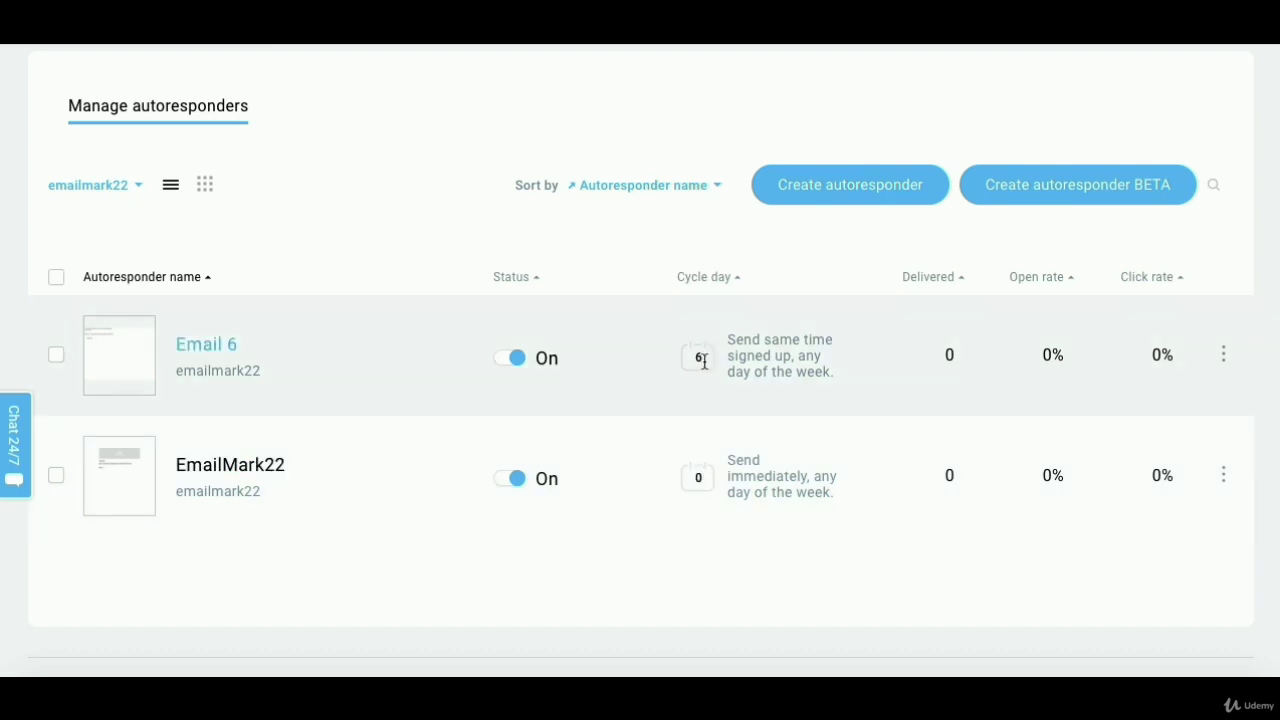
scroll(631, 228, up, 1)
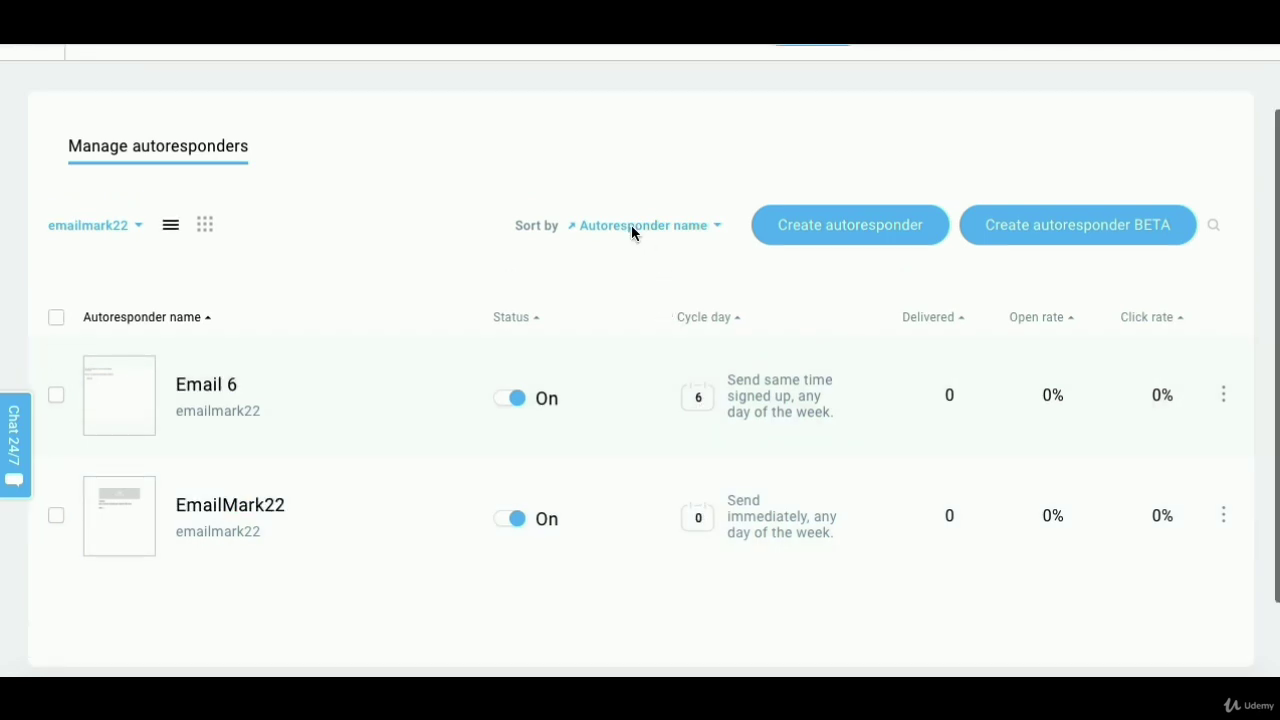
scroll(417, 197, up, 2)
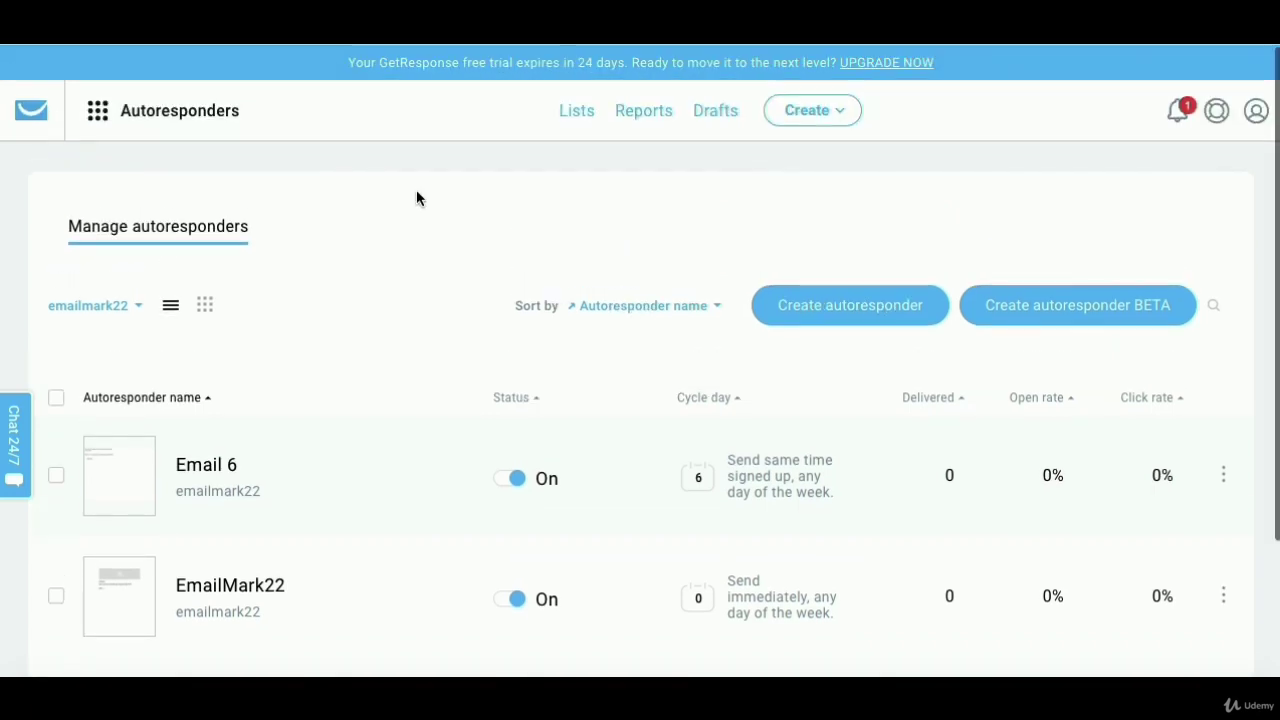